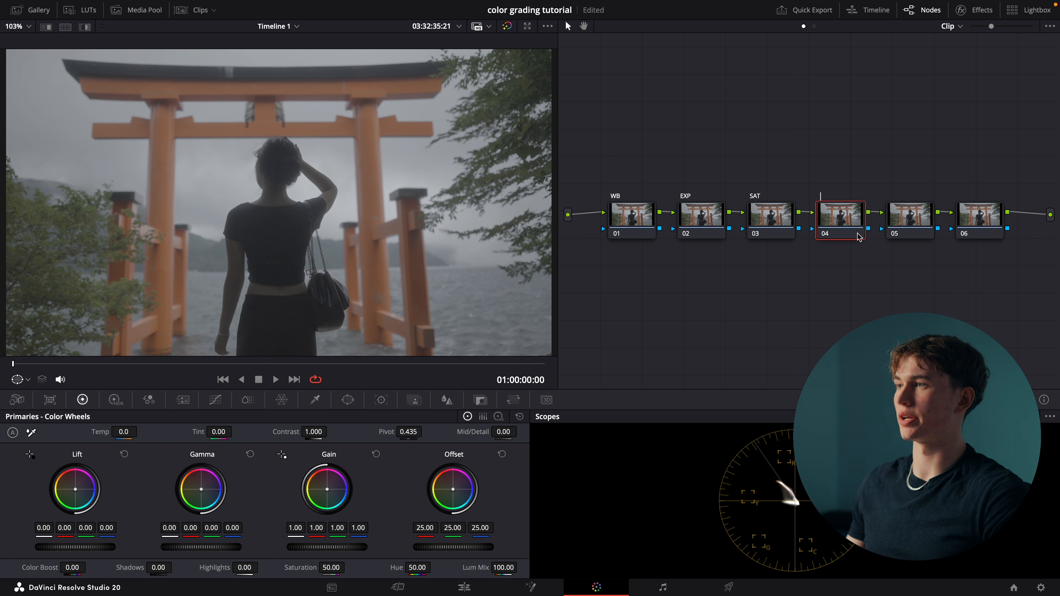
Finish the CURVES label on the fourth node, and label the fifth node CST and the sixth node LUT
key("Return")
right_click(911, 218)
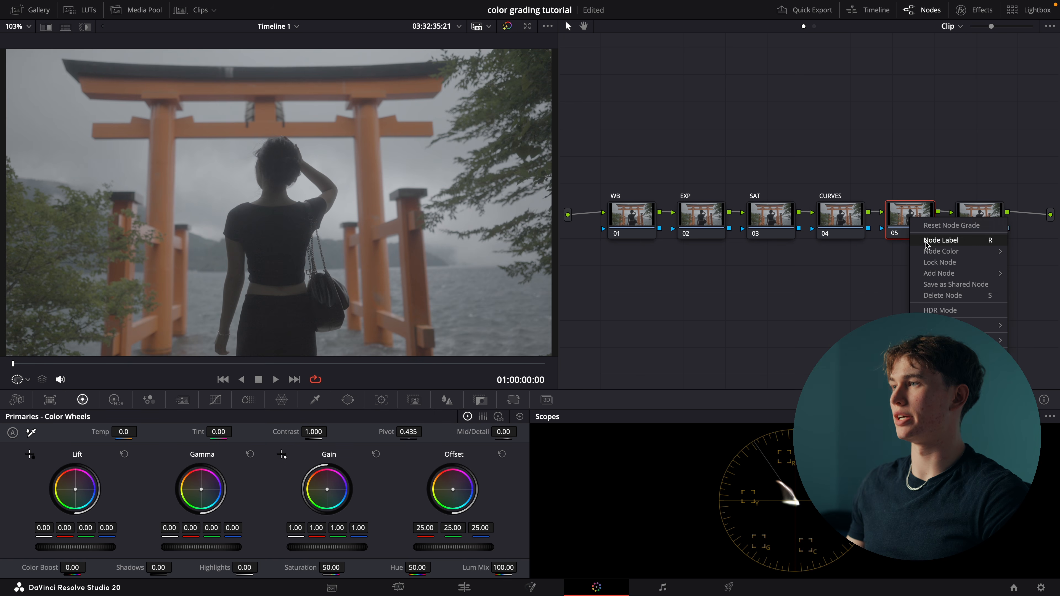
left_click(926, 243)
type("CST")
key("Return")
right_click(960, 219)
left_click(995, 240)
type("LUT")
key("Return")
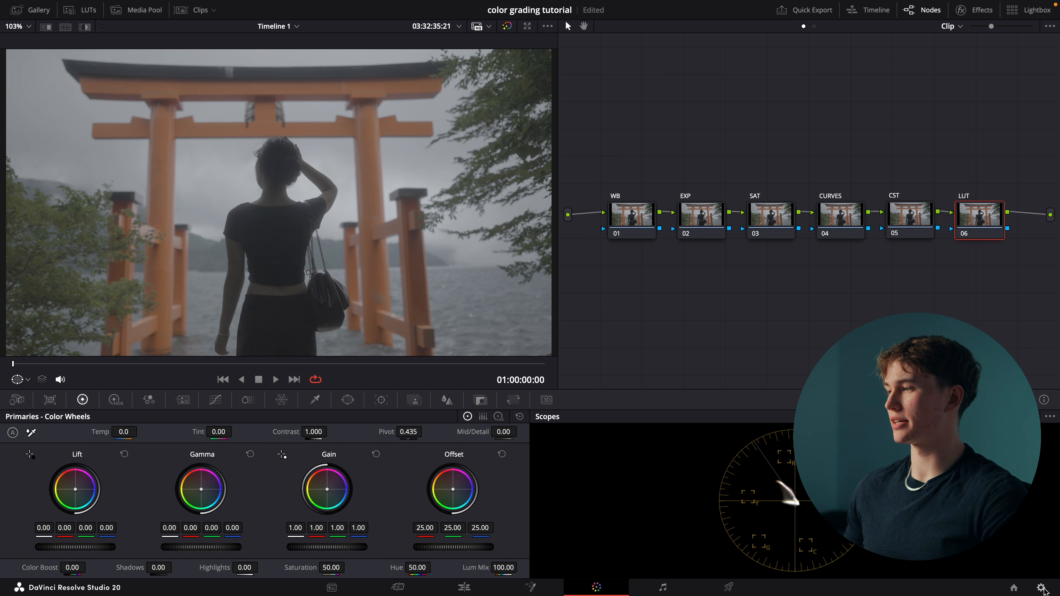
Check the timeline and output color spaces and the preset options in the project's Color Management settings
left_click(1040, 588)
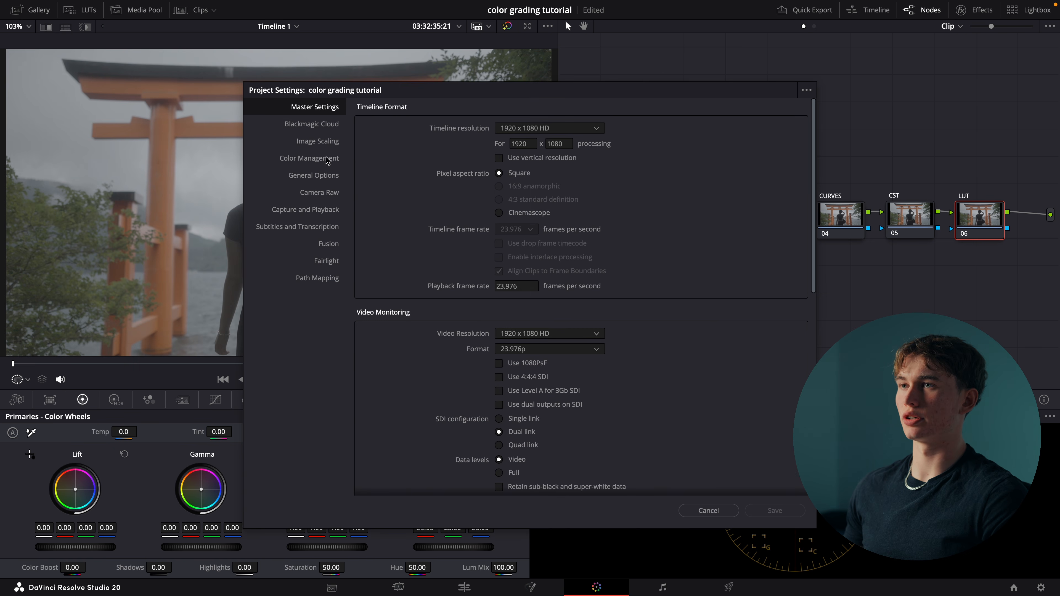
left_click(310, 158)
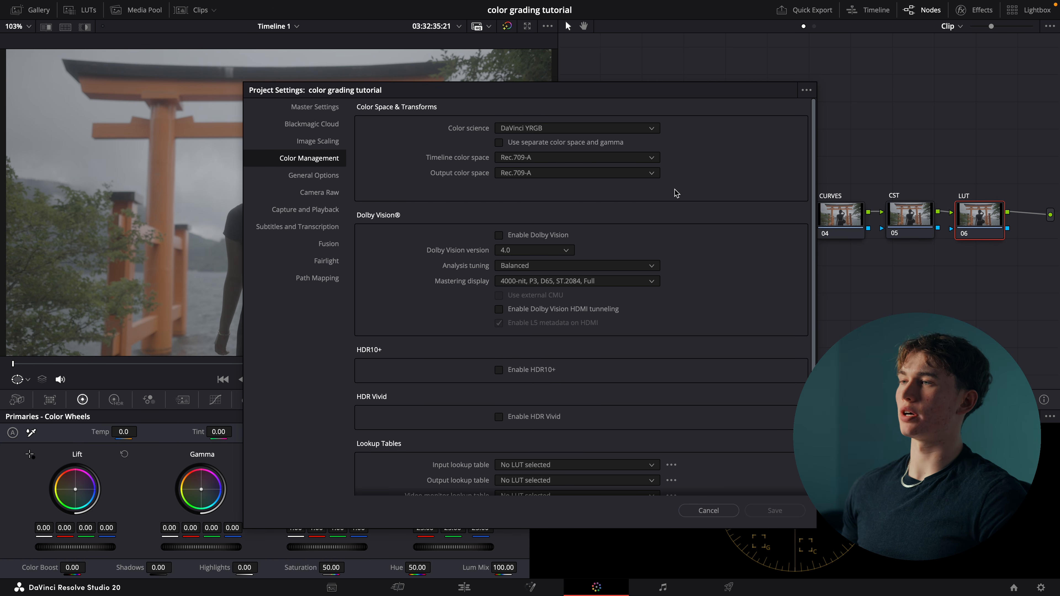
left_click(806, 90)
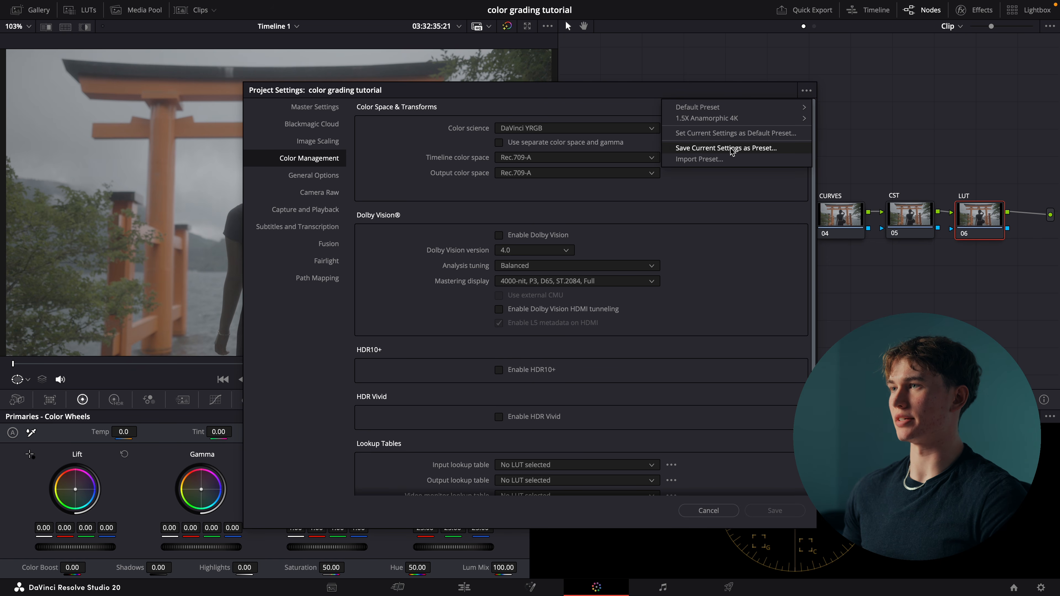
left_click(512, 159)
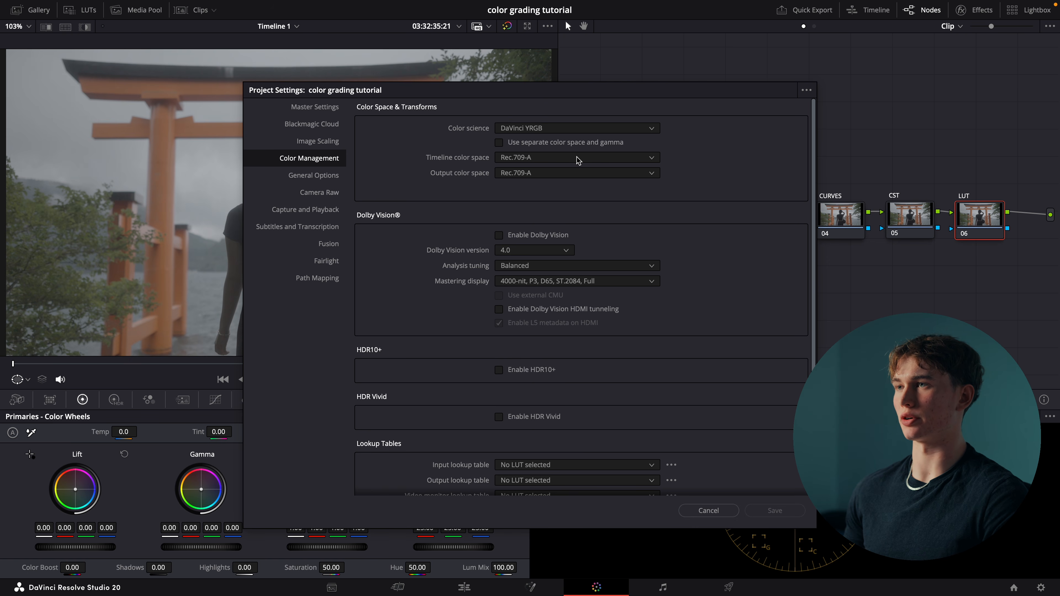
left_click(774, 511)
Apply the Color Space Transform effect to the CST node
left_click(642, 227)
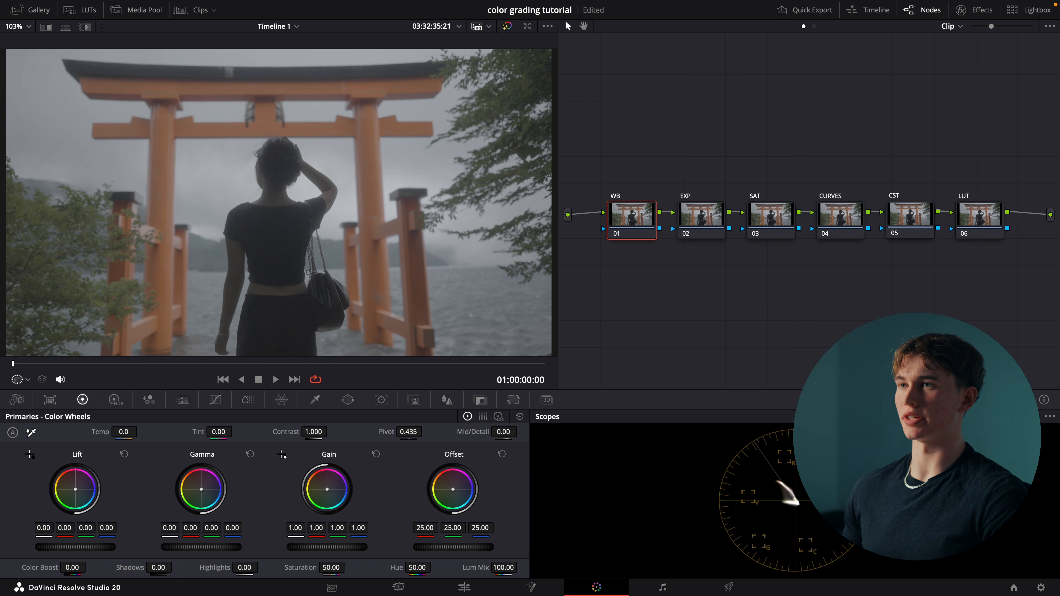
left_click(906, 215)
left_click(961, 10)
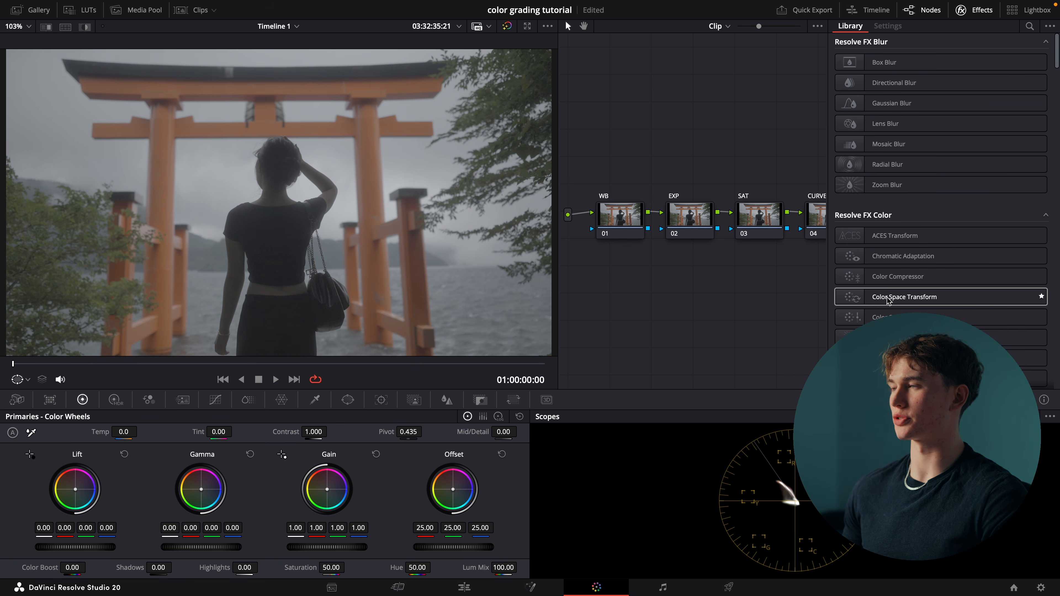
left_click_drag(900, 300, 789, 226)
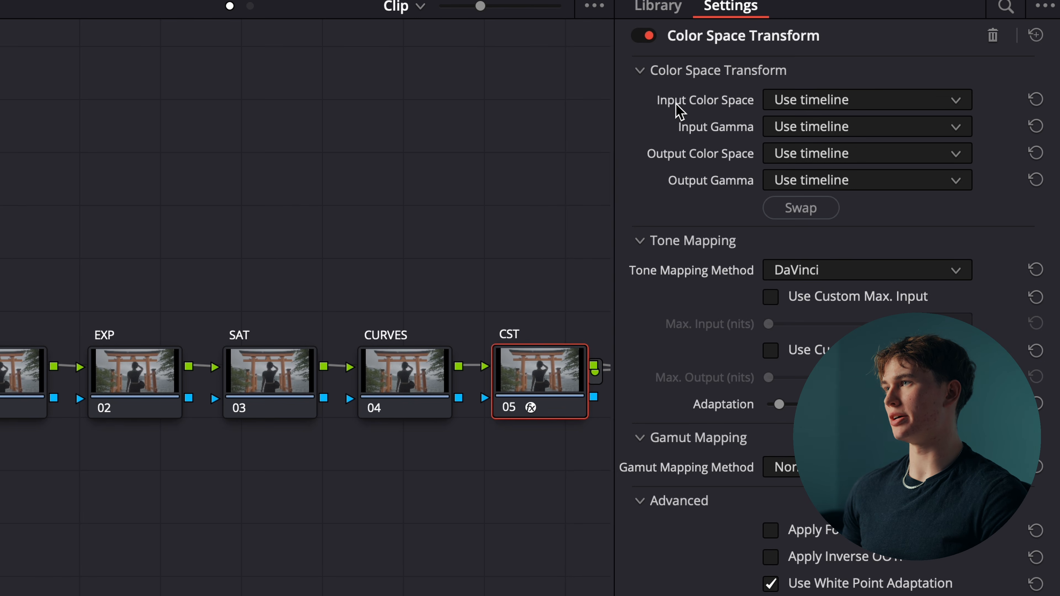
Set the Color Space Transform's input color space to Sony S-Gamut3.Cine
left_click(875, 100)
scroll(876, 199, "down", 5)
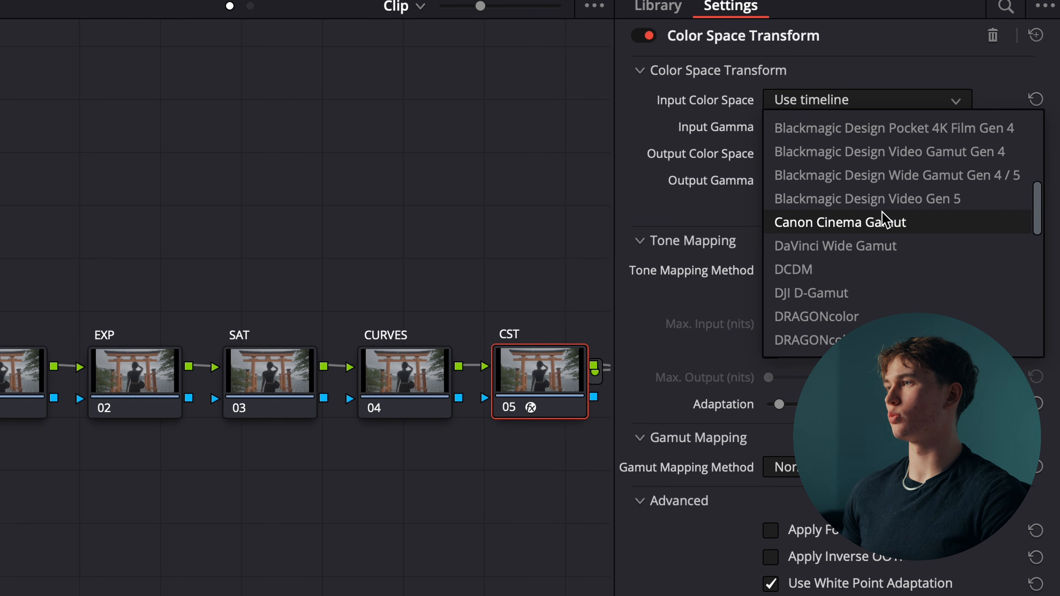
scroll(876, 294, "down", 5)
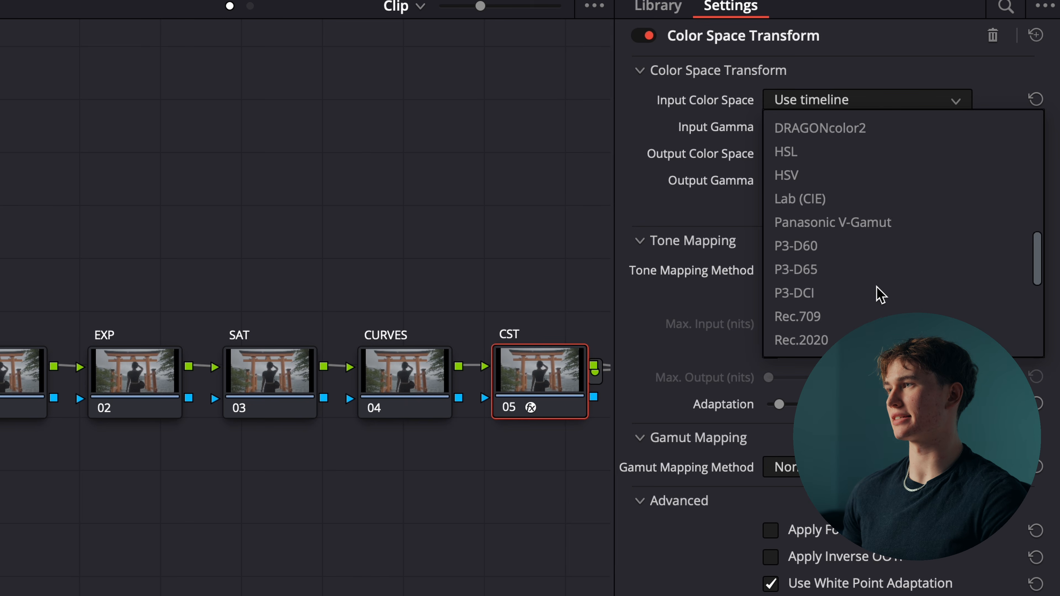
scroll(881, 294, "down", 2)
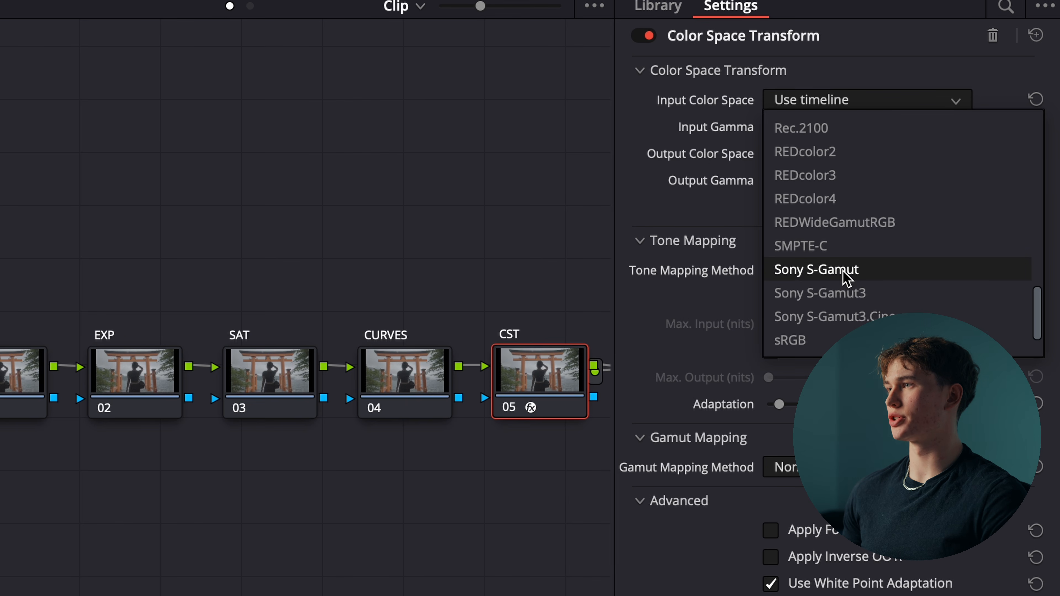
scroll(845, 271, "down", 1)
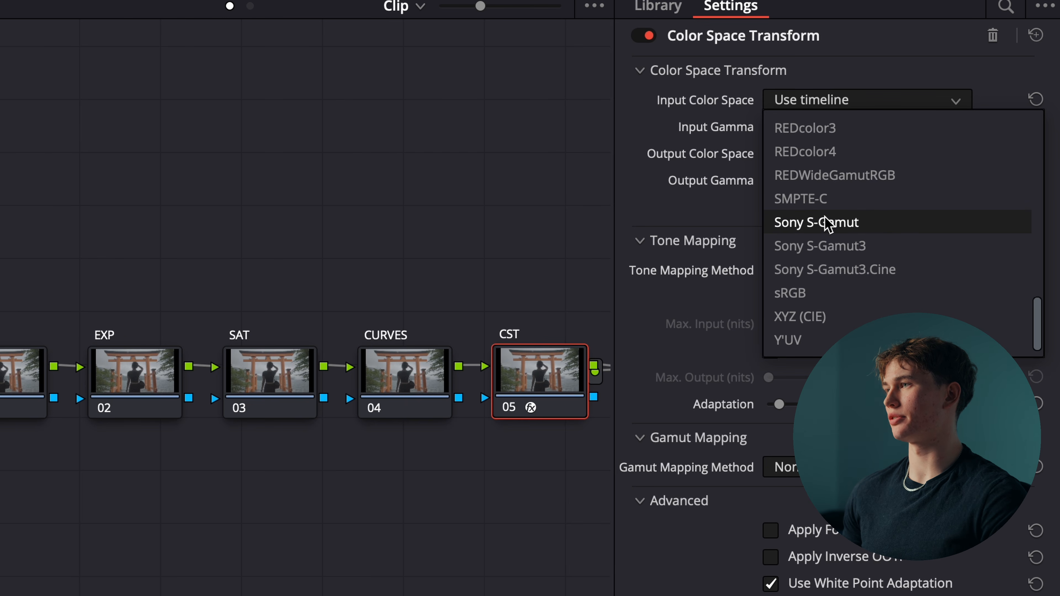
left_click(864, 270)
Set the Color Space Transform's input gamma to Sony S-Log3, and close the effects view to enlarge the viewer
left_click(835, 126)
scroll(835, 274, "down", 20)
scroll(843, 242, "up", 5)
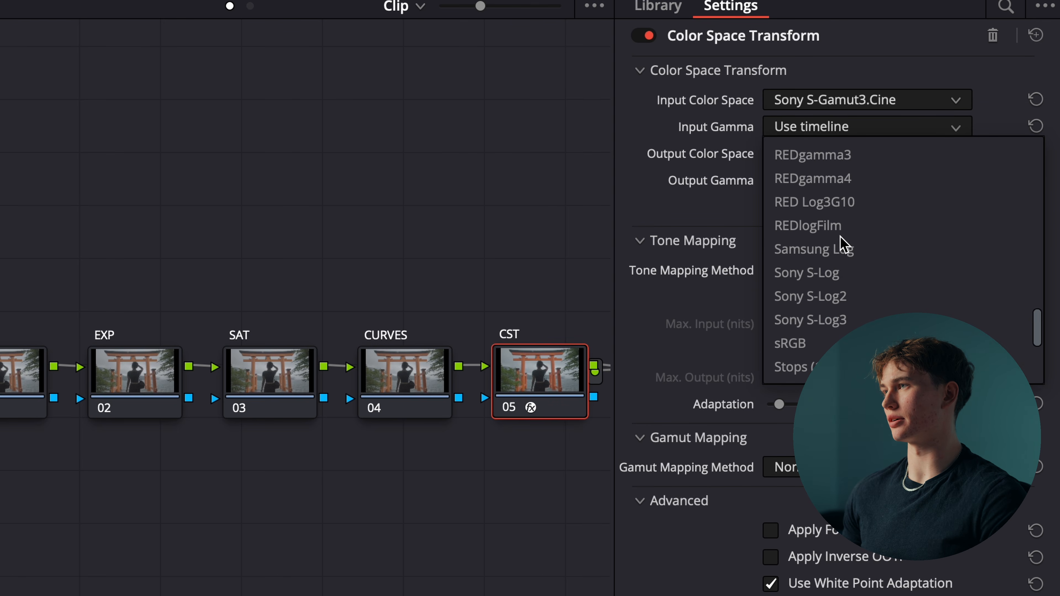
left_click(839, 318)
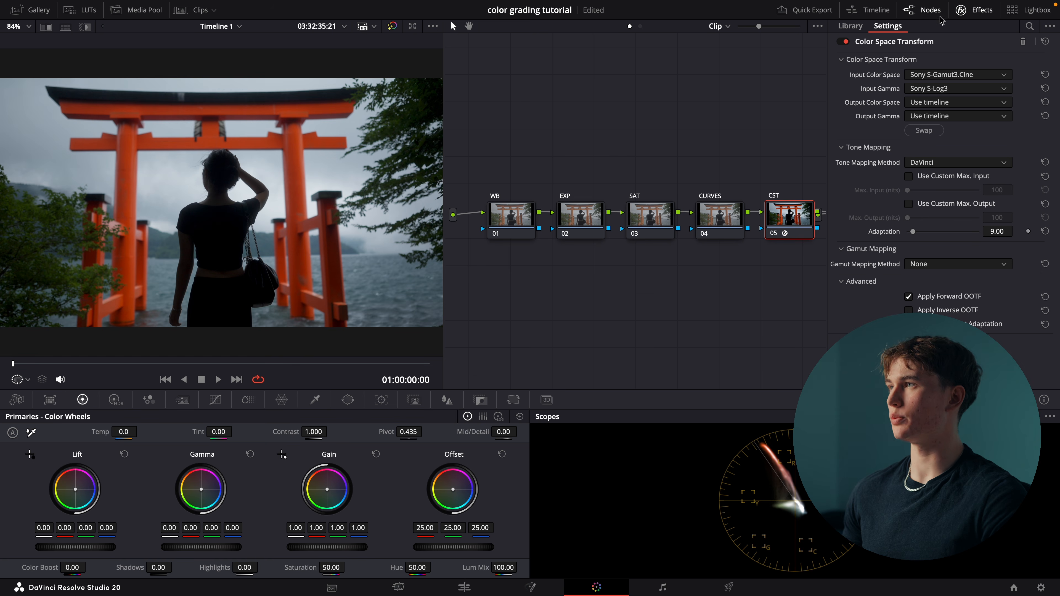
left_click(964, 10)
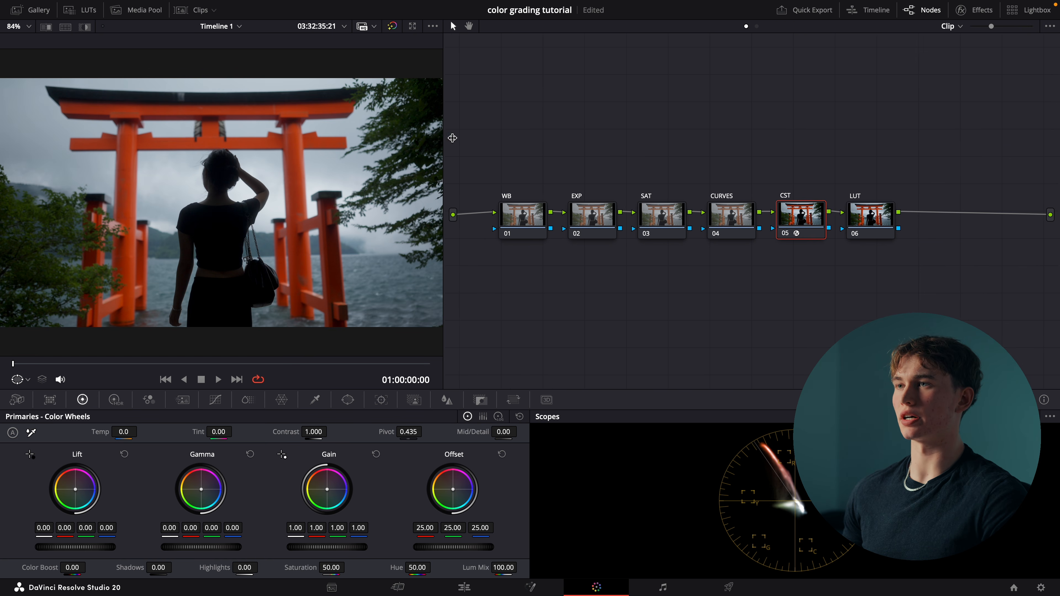
left_click_drag(444, 139, 543, 138)
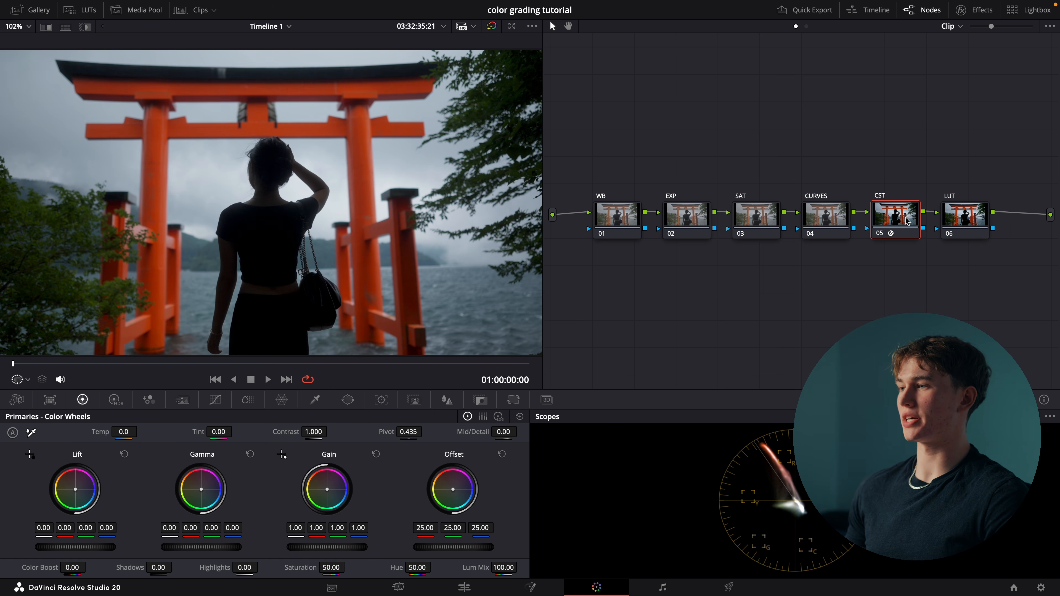
Select the WB node and display the Vectorscope with 2x zoom, skin tone indicator and graticule enabled
left_click(621, 221)
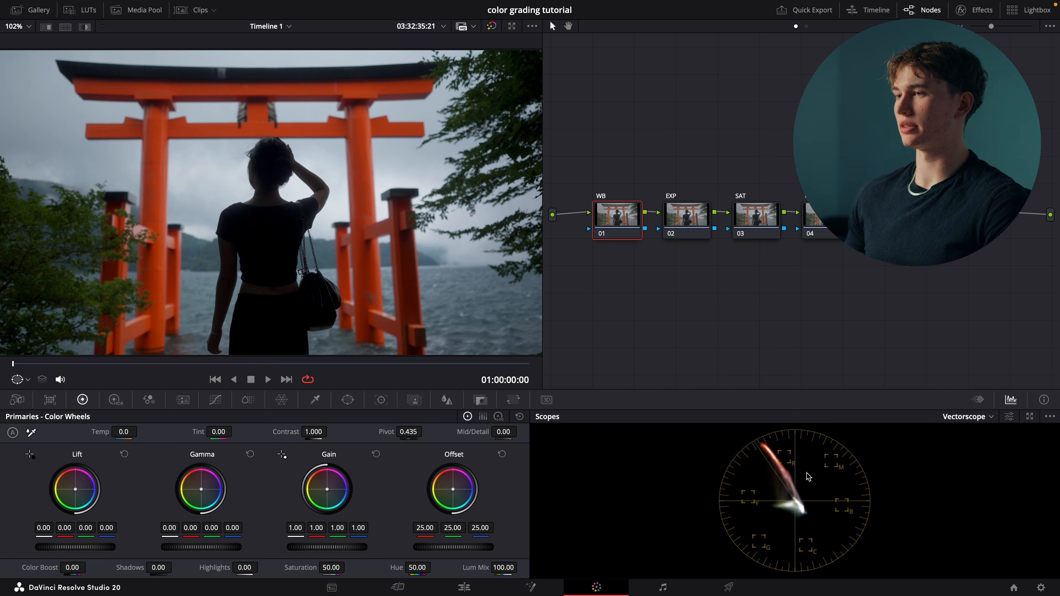
left_click(979, 417)
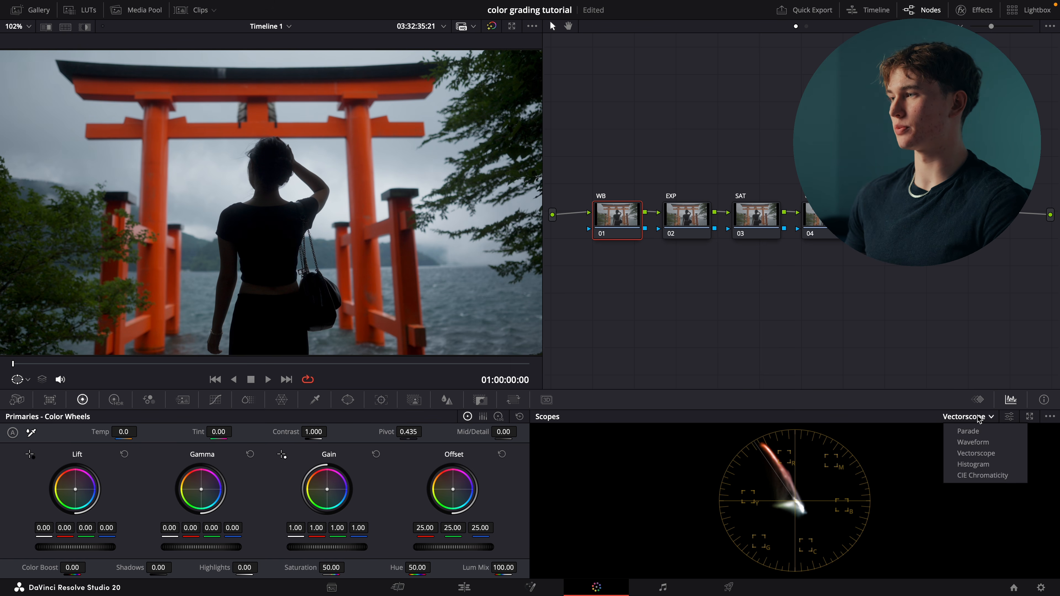
left_click(976, 454)
left_click(1009, 416)
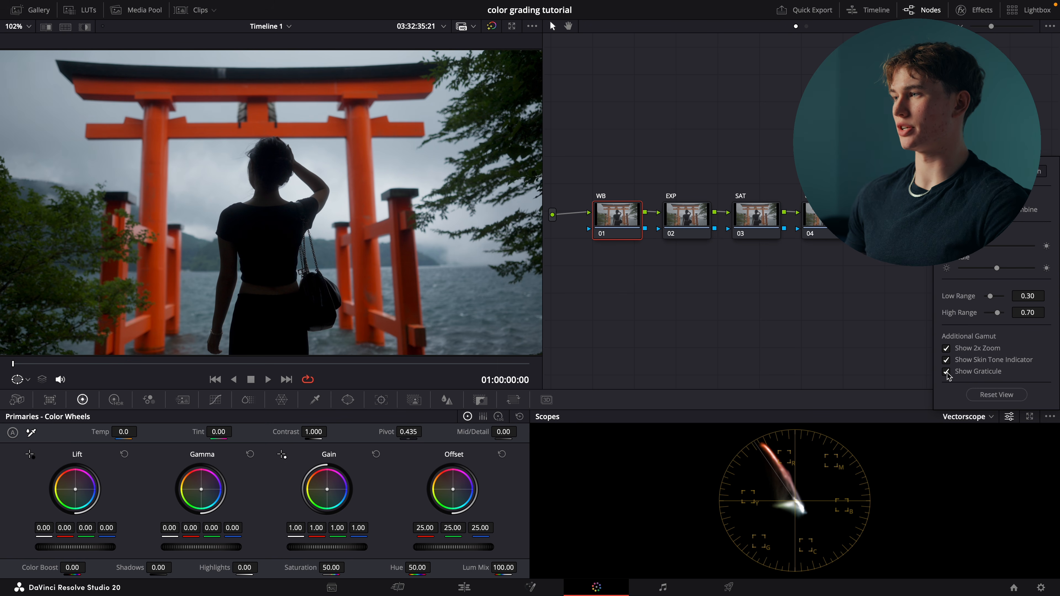
left_click(828, 400)
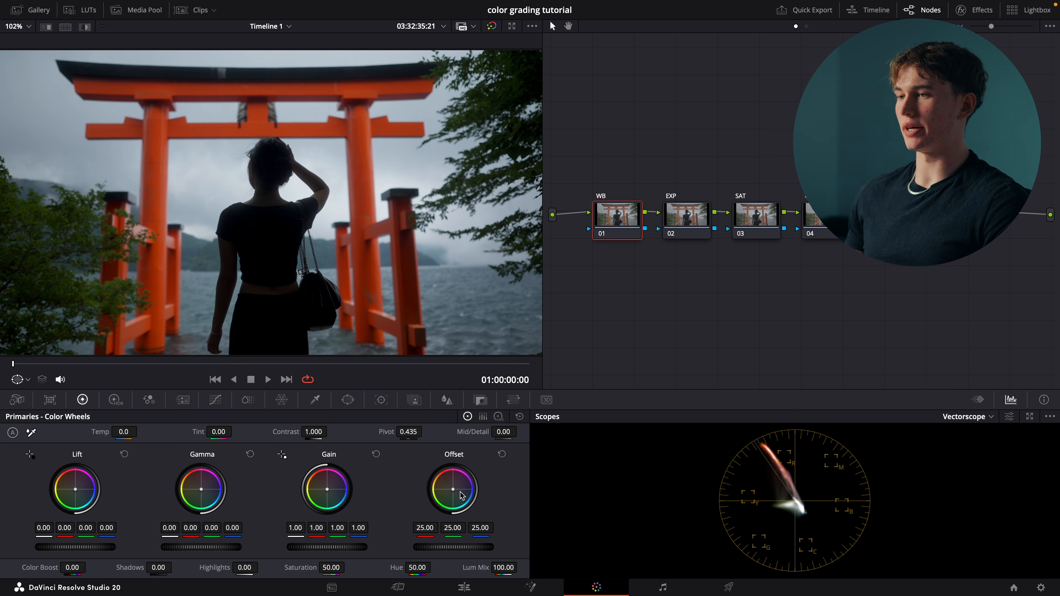
Balance the WB node with the Offset color wheel, setting red, green and blue to about 23.06, 23.49 and 23.15
left_click_drag(453, 489, 452, 489)
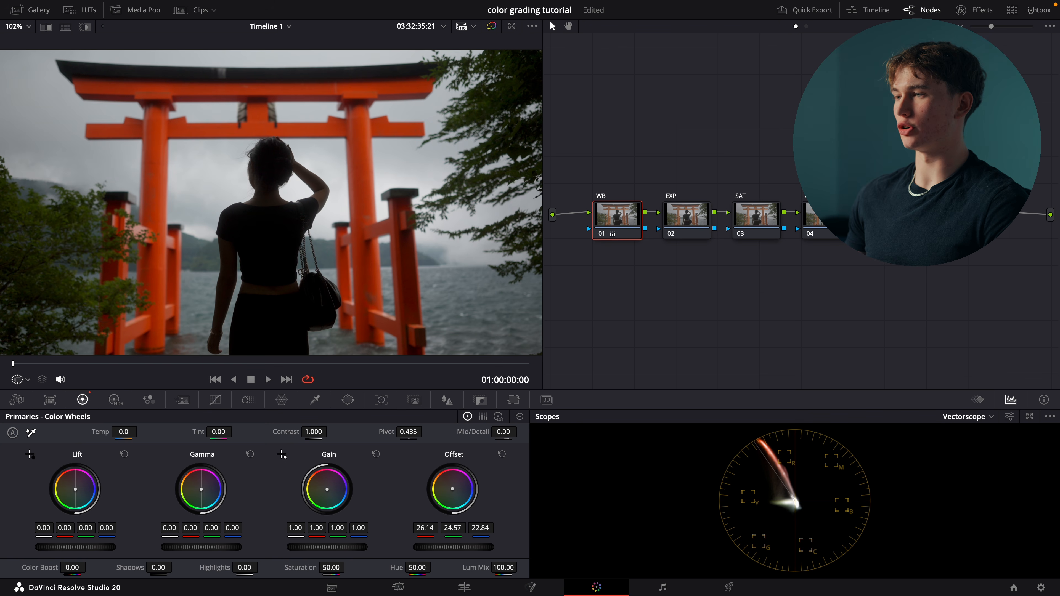
left_click_drag(453, 489, 453, 489)
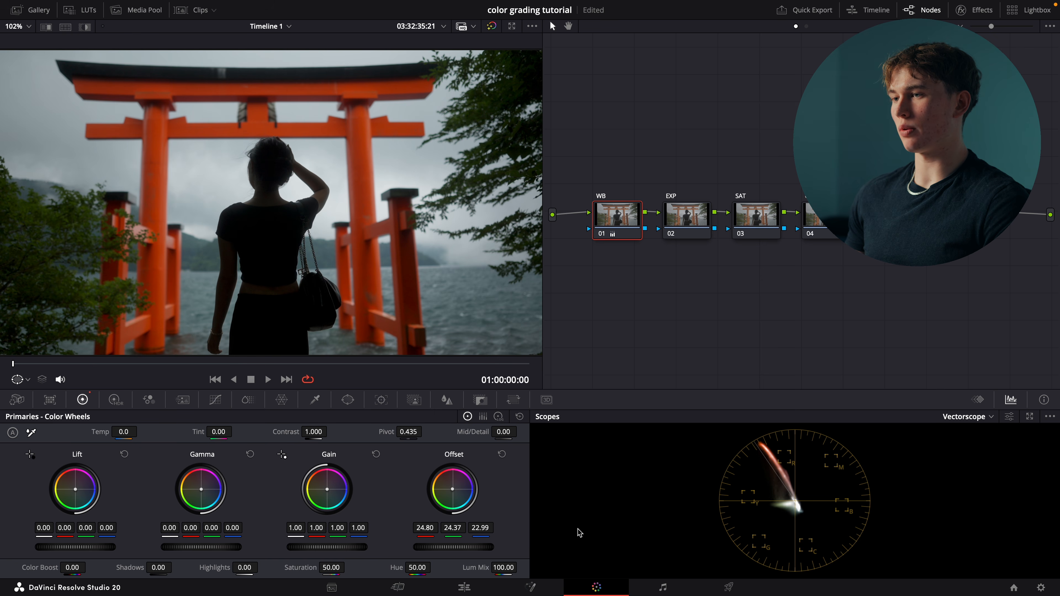
left_click_drag(453, 493, 454, 496)
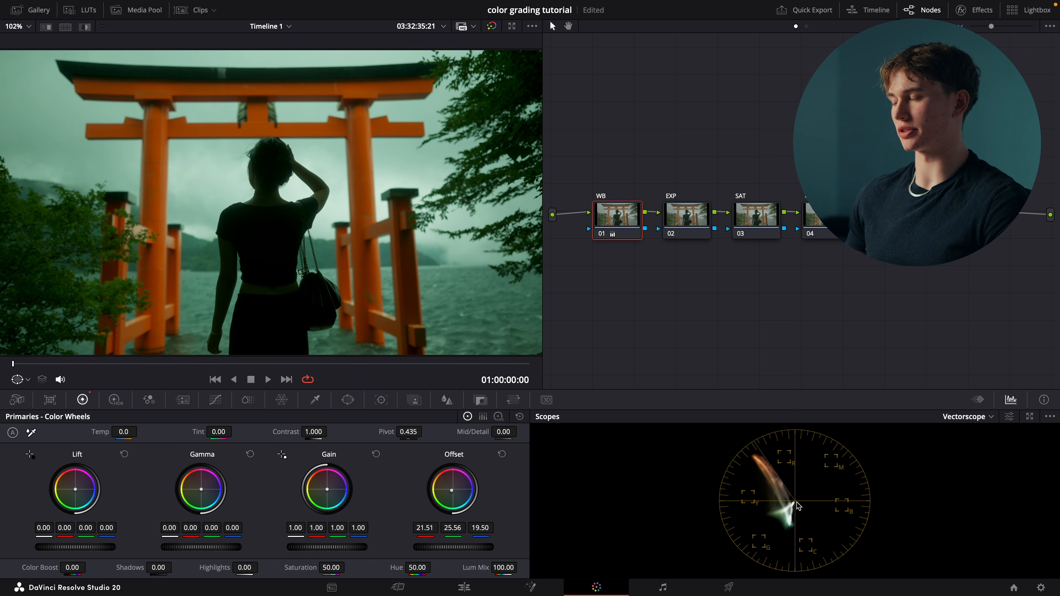
left_click_drag(452, 493, 457, 494)
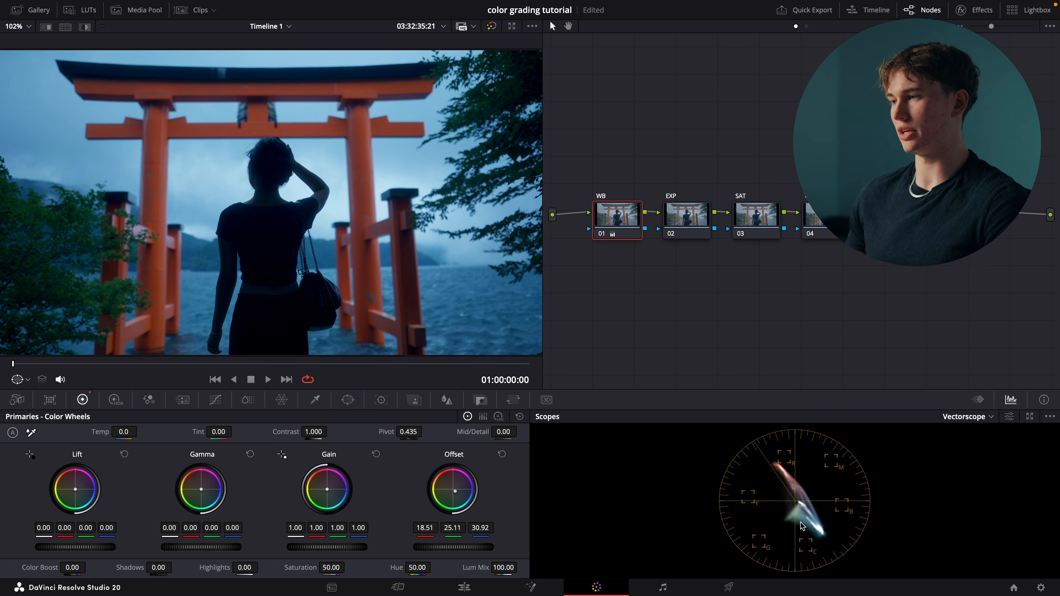
left_click_drag(456, 494, 453, 491)
left_click_drag(453, 490, 452, 489)
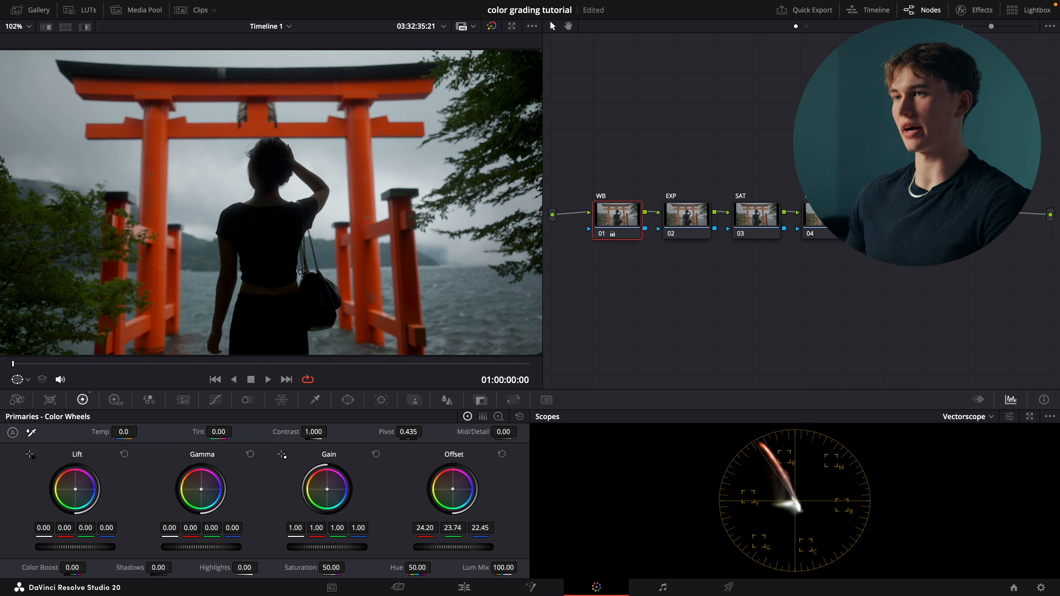
left_click_drag(451, 490, 452, 490)
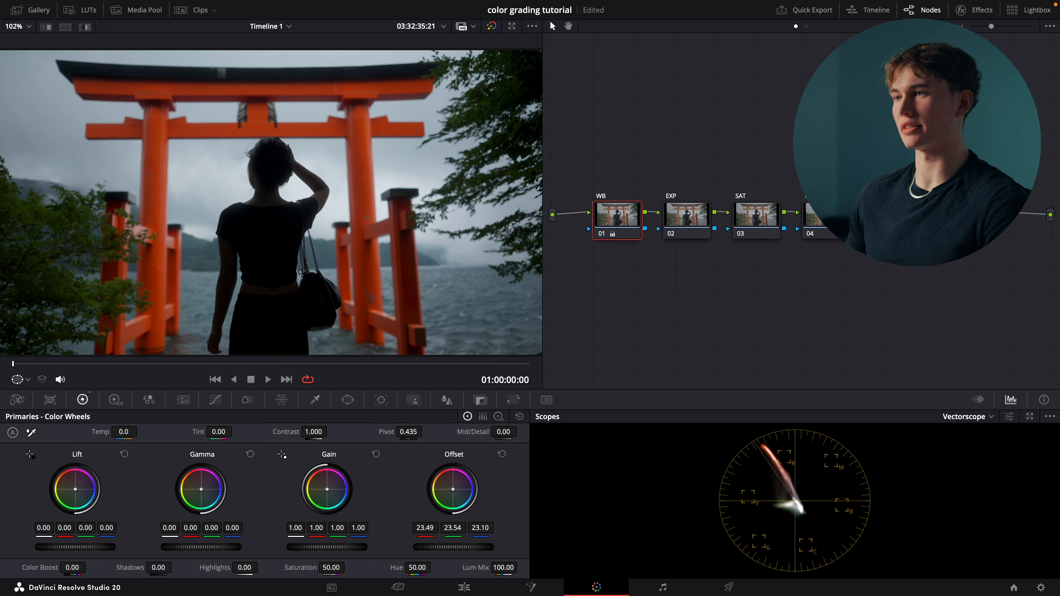
left_click_drag(453, 489, 454, 490)
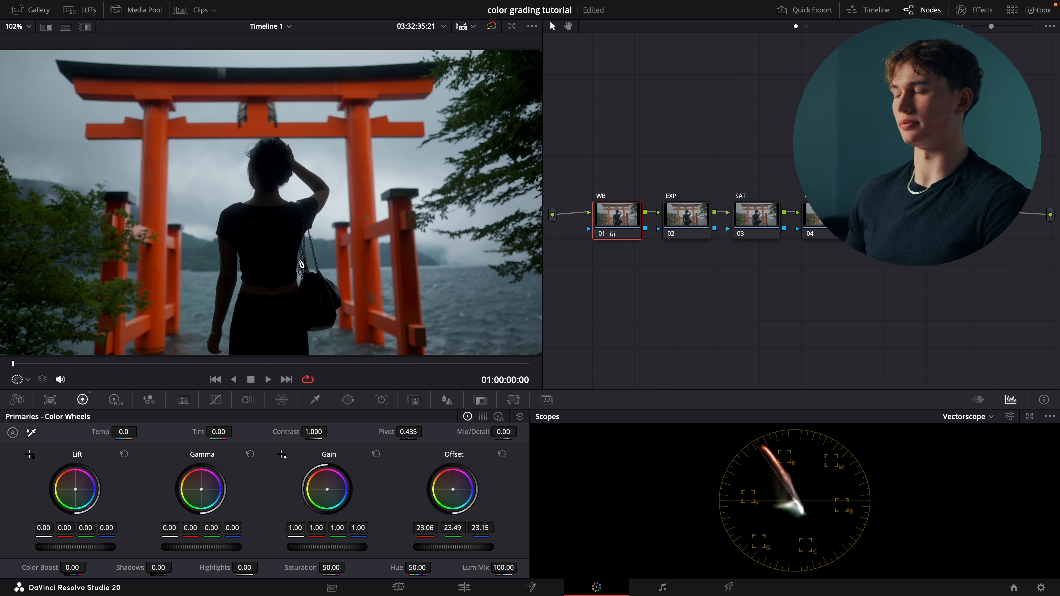
Select the EXP node, switch to the Log wheels and try the shadow, midtone and highlight master adjustments
left_click(676, 224)
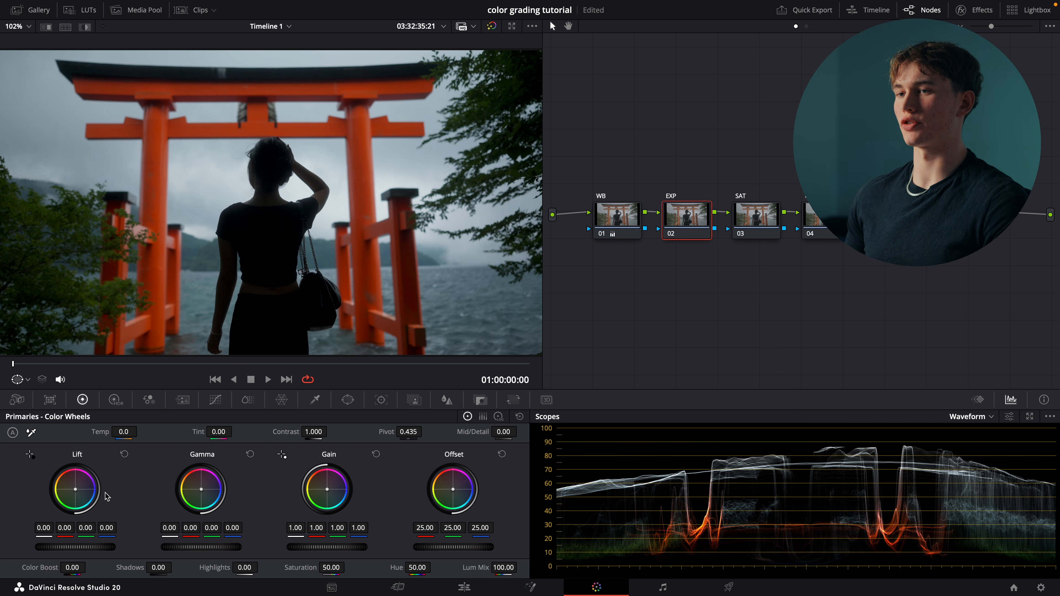
left_click(499, 417)
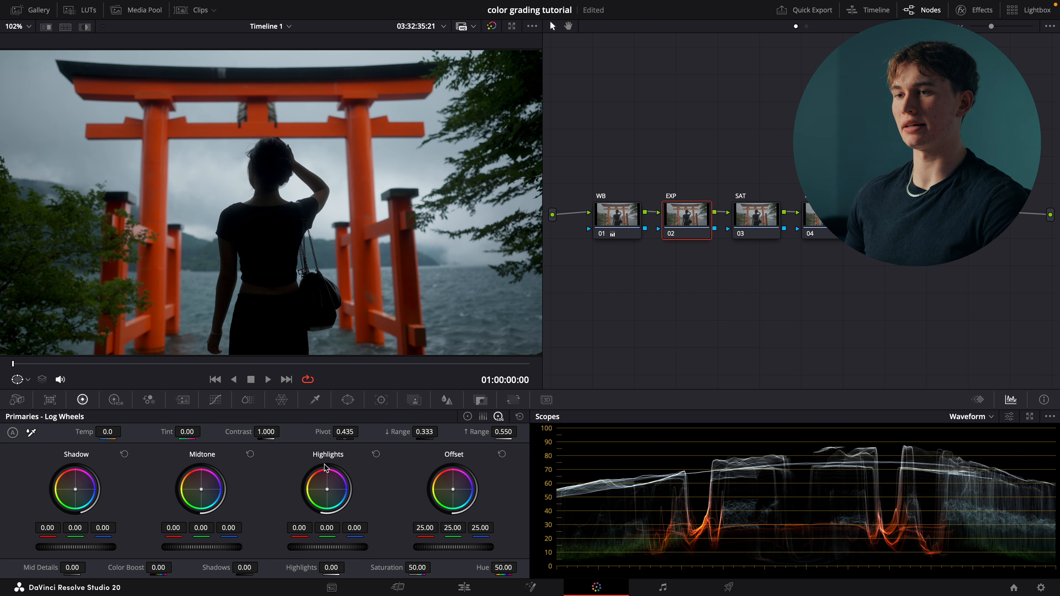
mouse_move(83, 551)
left_mouse_down()
mouse_move(57, 551)
mouse_move(95, 548)
left_mouse_up()
left_click_drag(205, 548, 196, 547)
left_click_drag(330, 548, 344, 547)
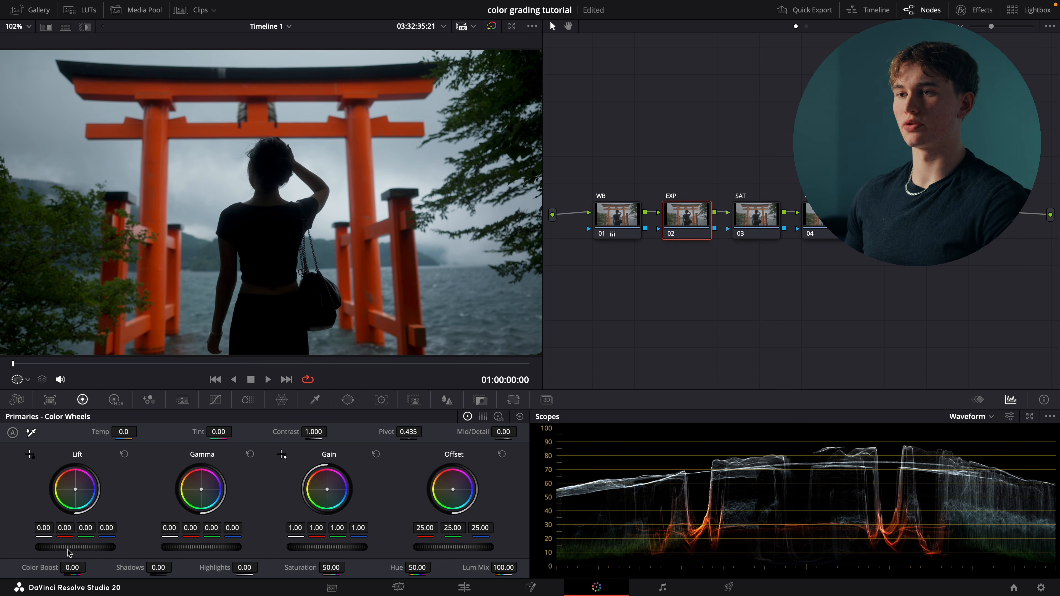
Try raising lift and gamma to 0.01 on the EXP node, and reset the primaries
mouse_move(75, 548)
left_mouse_down()
mouse_move(89, 547)
mouse_move(56, 550)
left_mouse_up()
mouse_move(183, 547)
left_mouse_down()
mouse_move(206, 547)
mouse_move(190, 548)
left_mouse_up()
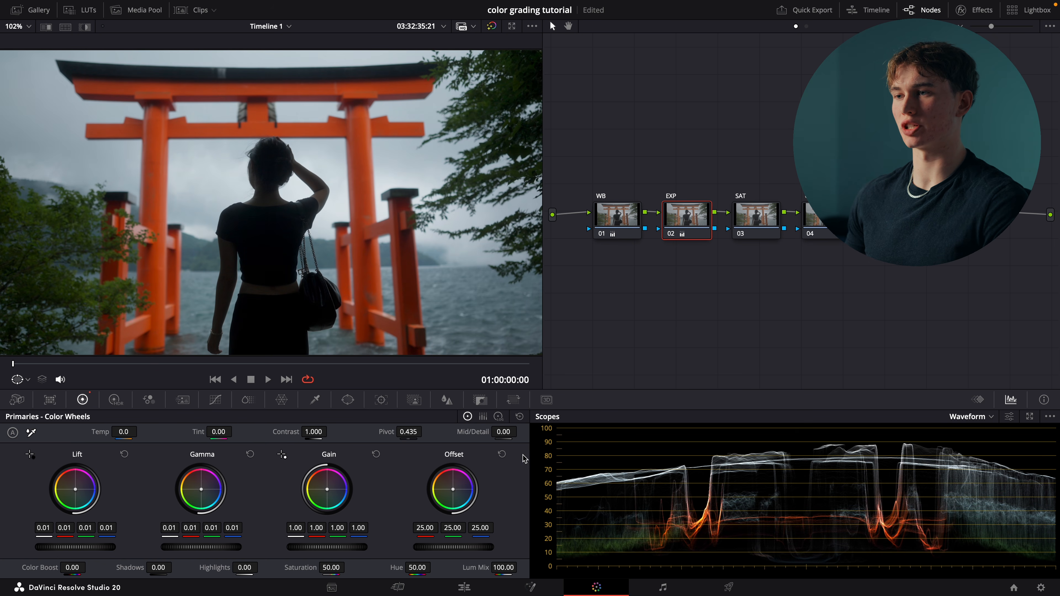
left_click(519, 416)
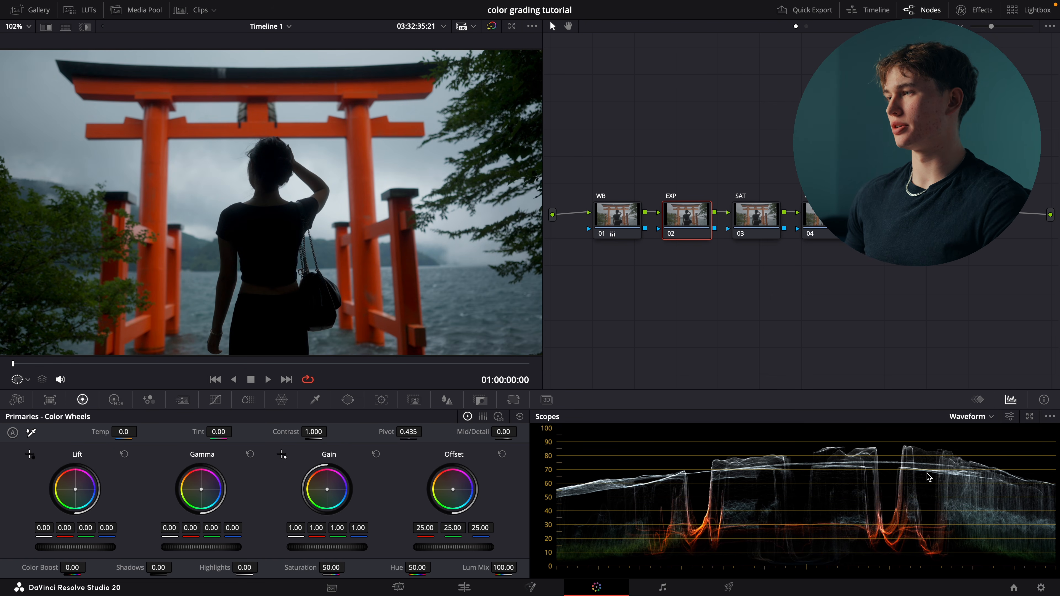
Display the Waveform scope, preview its CbCr and RGB modes, and set it to Y
left_click(991, 417)
left_click(979, 442)
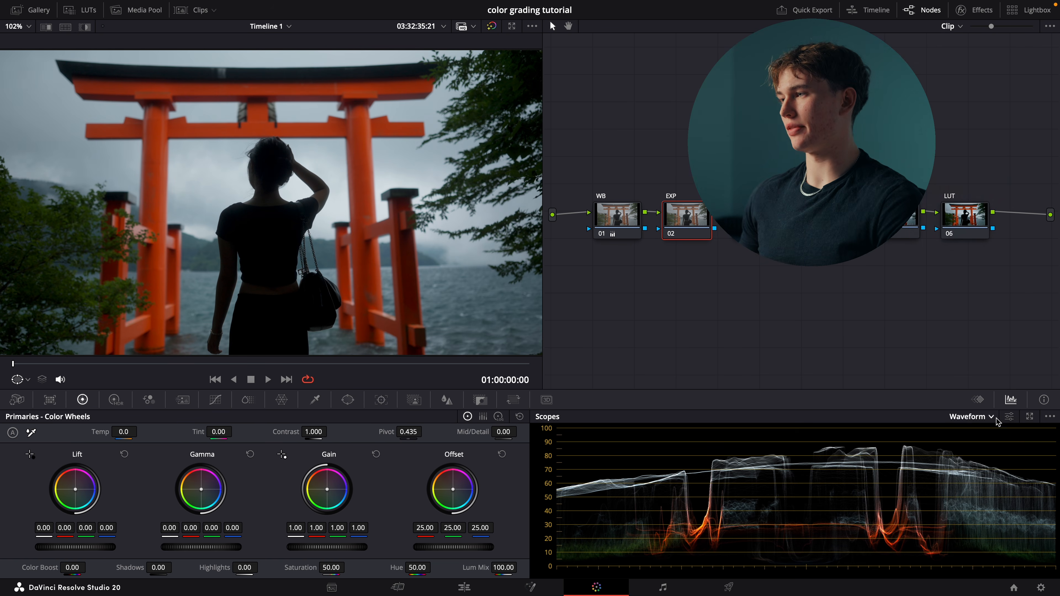
left_click(1010, 416)
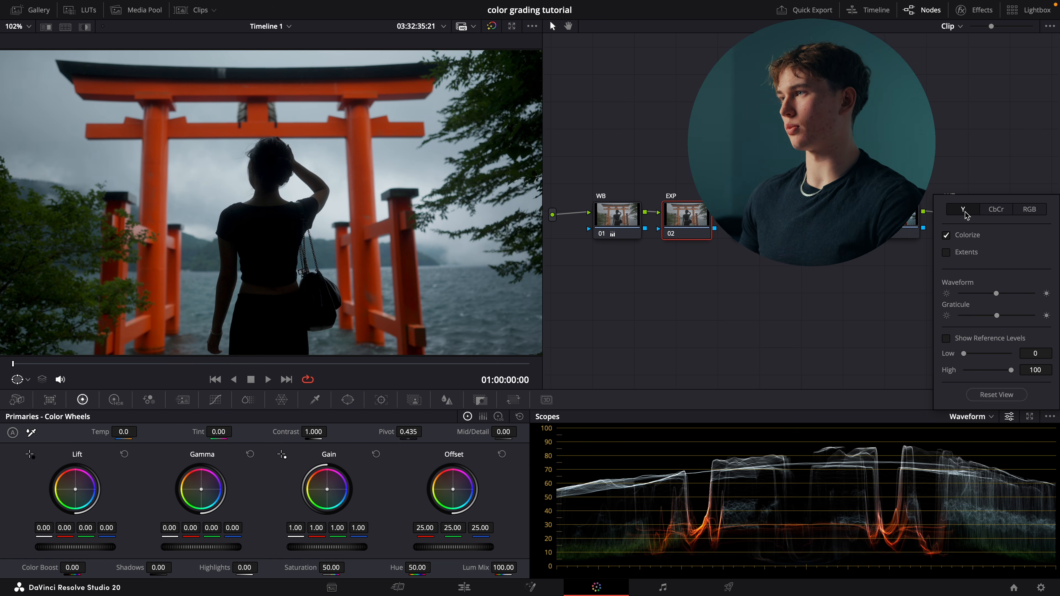
left_click(992, 212)
left_click(1029, 210)
left_click(997, 210)
left_click(956, 211)
left_click(966, 457)
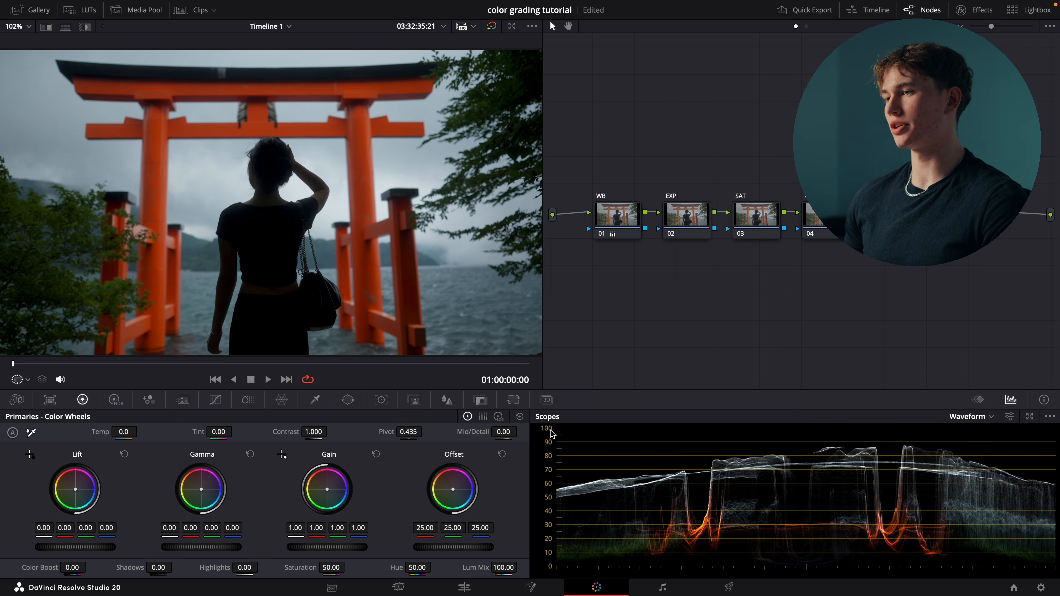
Try the gain and lift master adjustments, and compare the image with all grades bypassed
left_click_drag(312, 550, 463, 549)
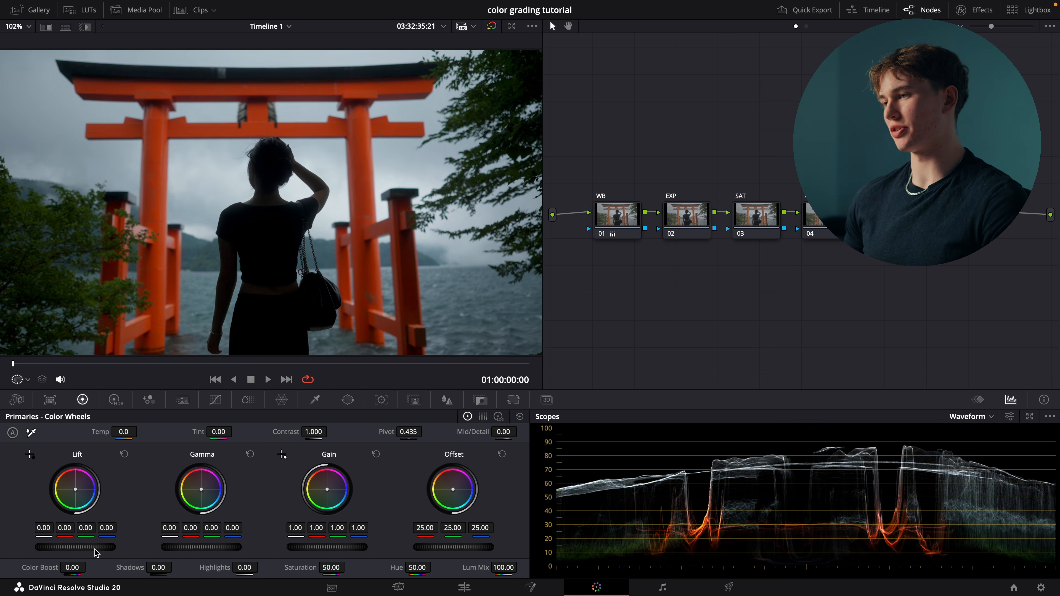
left_click_drag(96, 547, 74, 551)
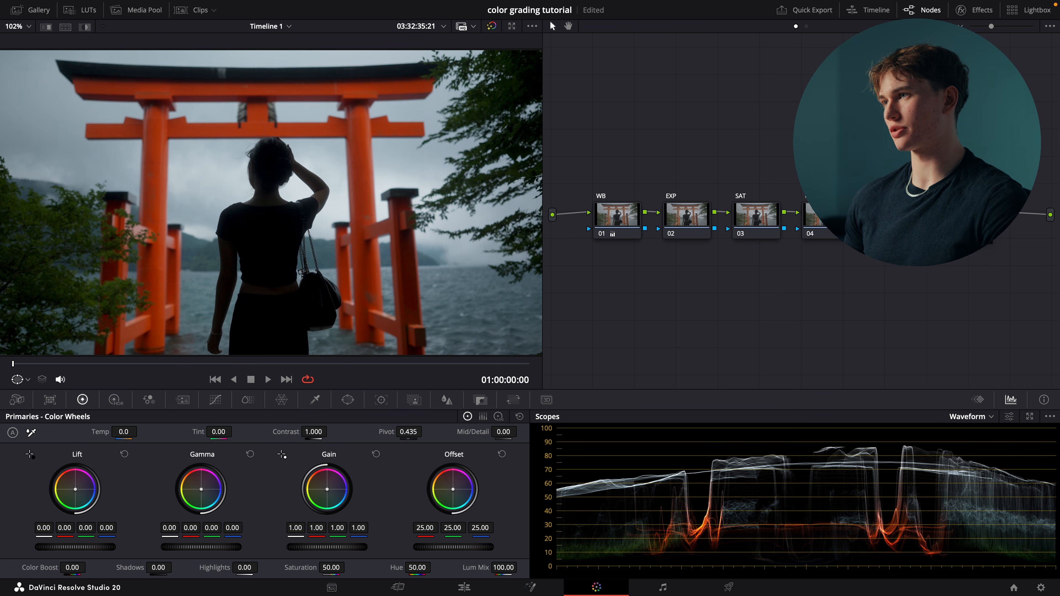
key("shift+d")
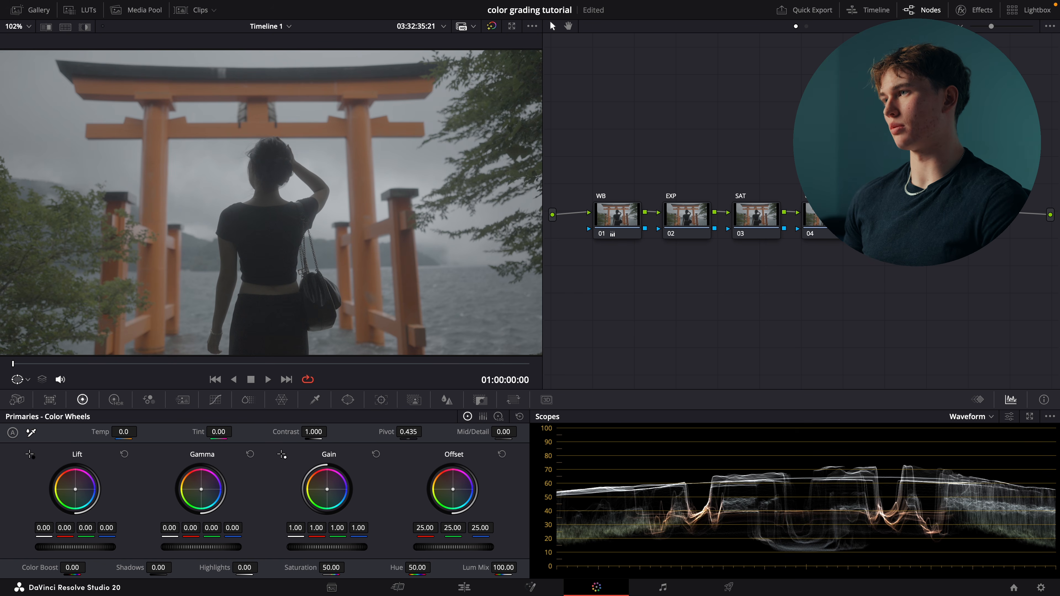
key("super+d")
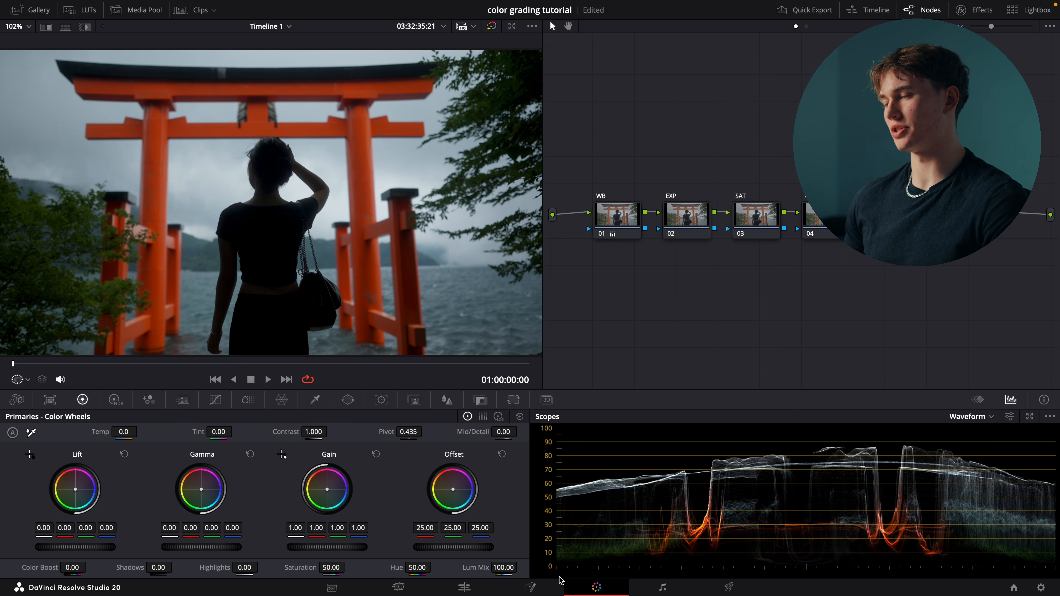
On the EXP node, set the master gain to 1.07, gamma to 0.01 and lift to -0.01
left_click(684, 221)
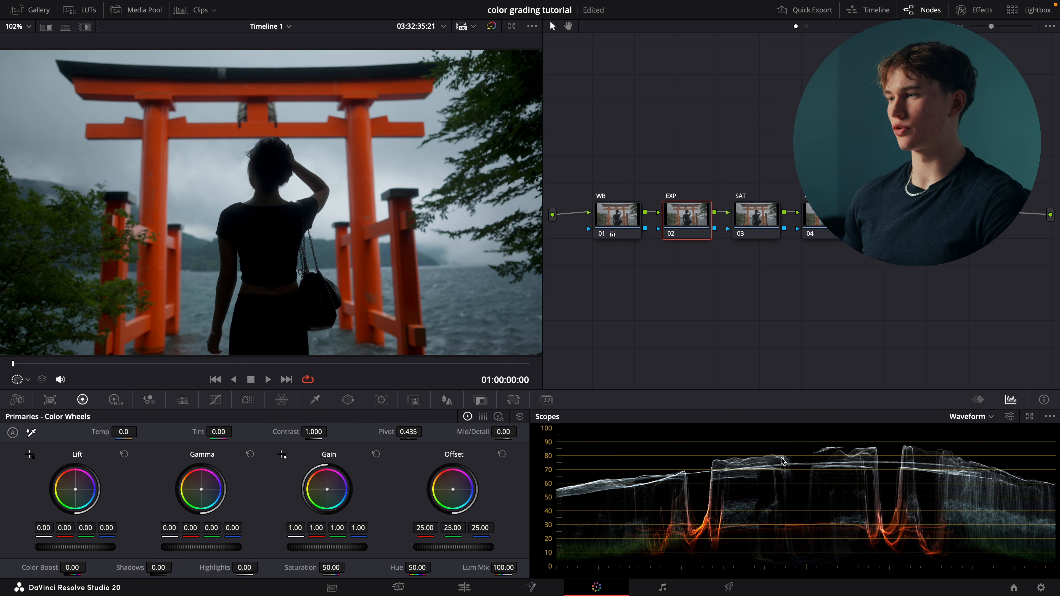
left_click_drag(327, 547, 343, 547)
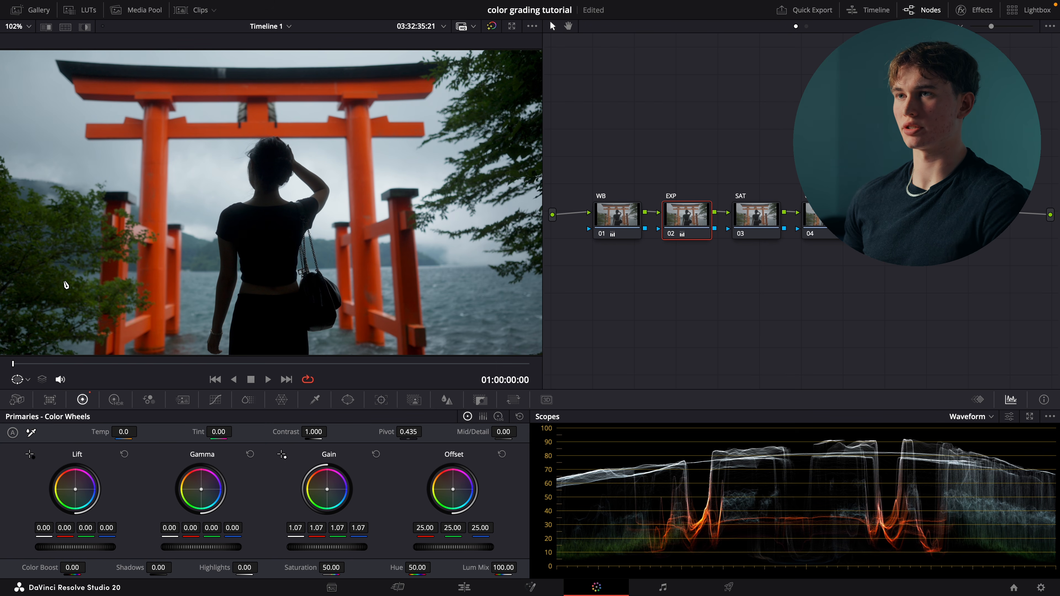
left_click_drag(194, 551, 198, 550)
left_click_drag(73, 548, 74, 548)
Compare the image with the EXP node disabled and enabled, leave it enabled and save the project
key("super+d")
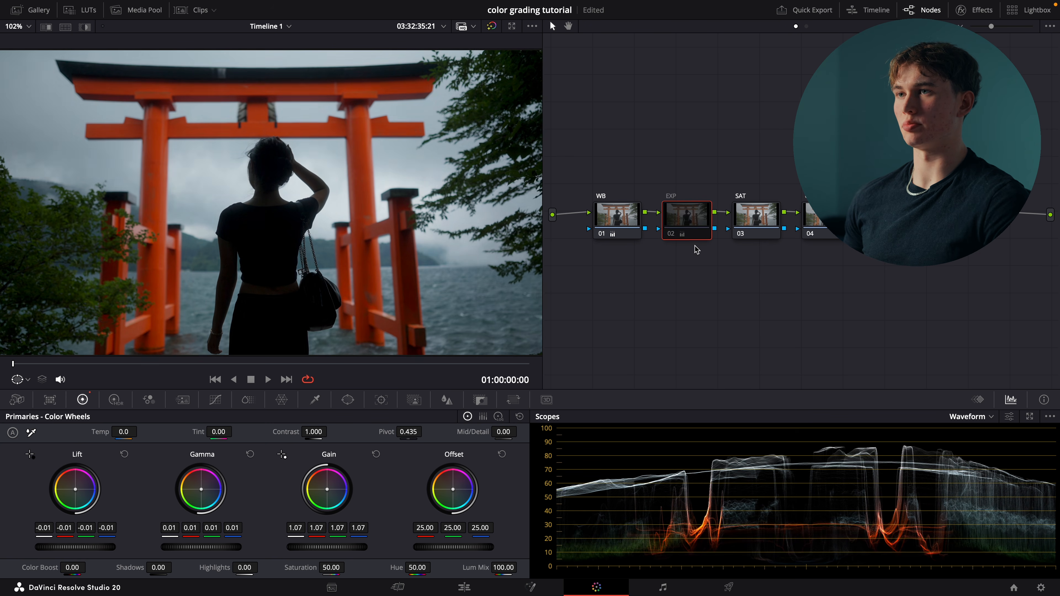
key("super+d")
key("super+d")
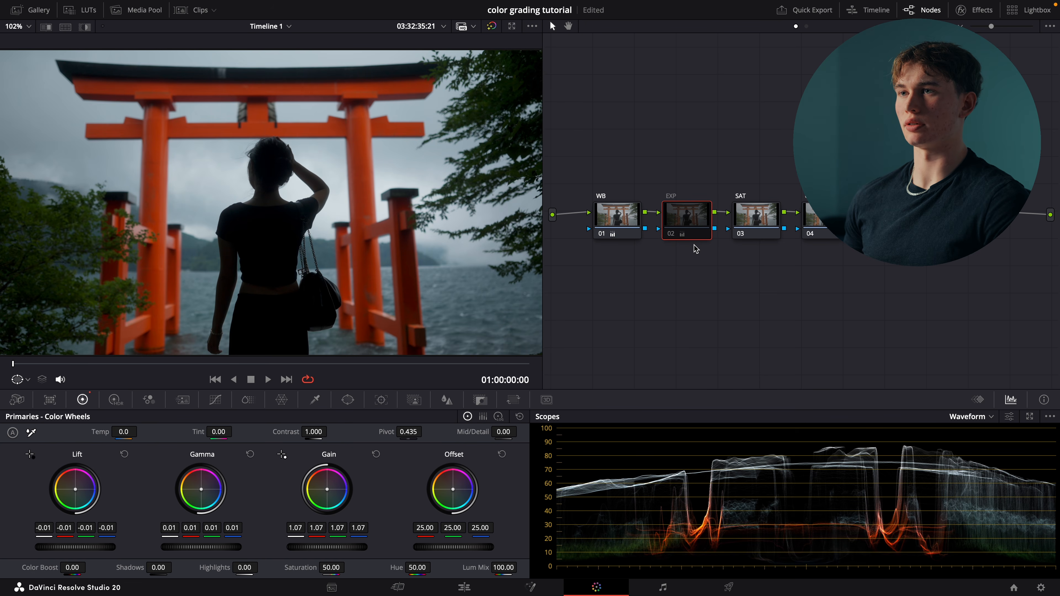
key("super+d")
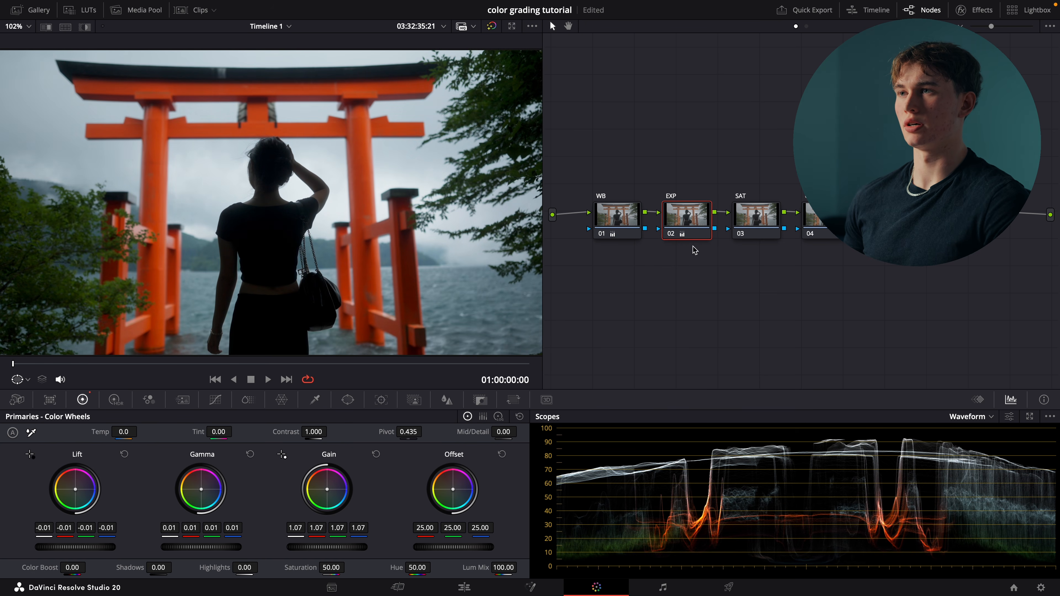
key("super+s")
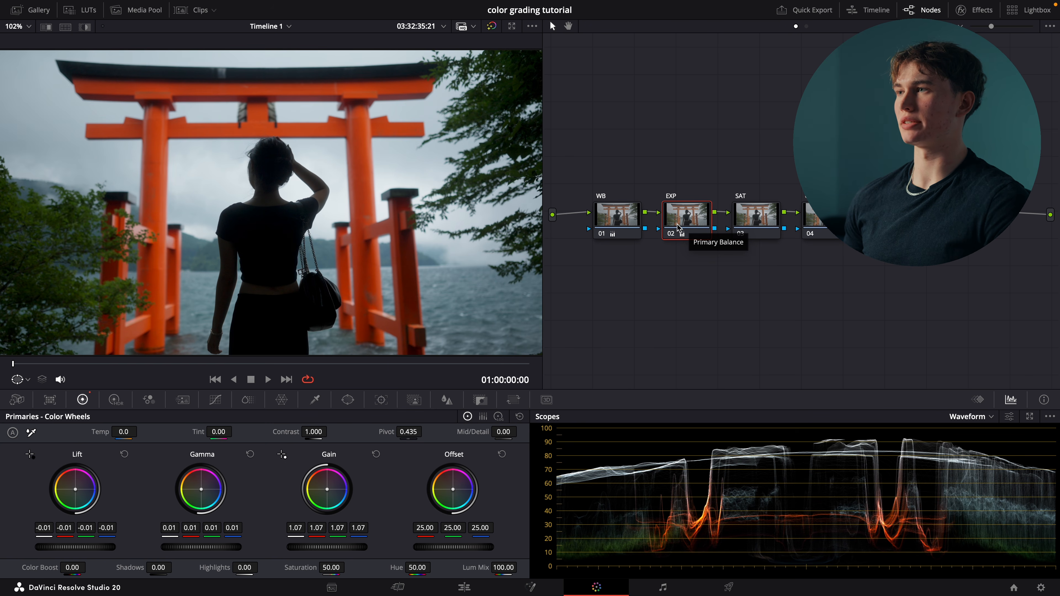
On the SAT node, use ColorSlice to set the cyan saturation to 1.36 and the overall saturation to 0.94
left_click(755, 218)
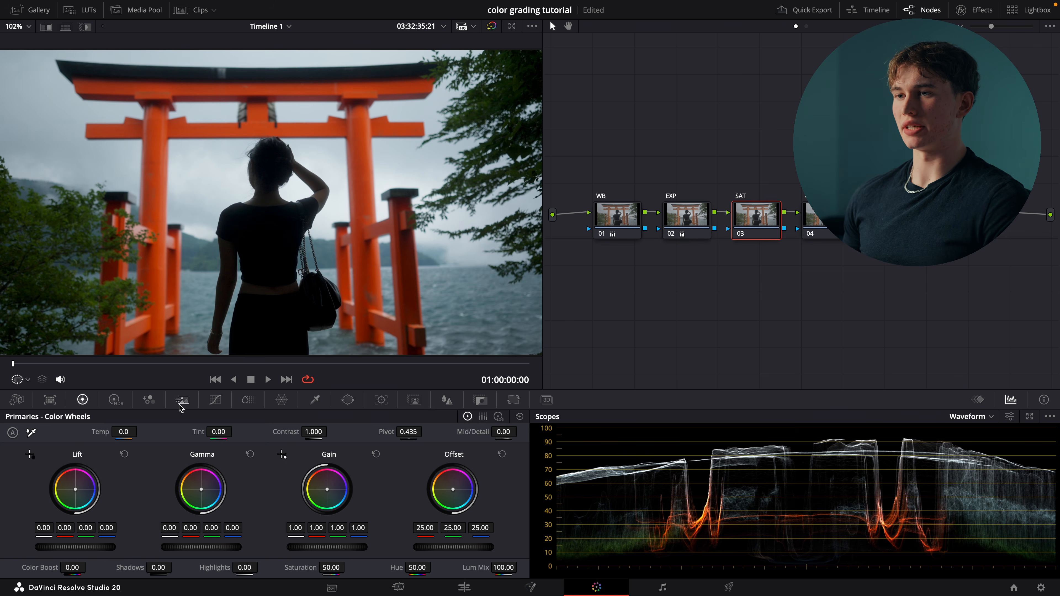
left_click(248, 400)
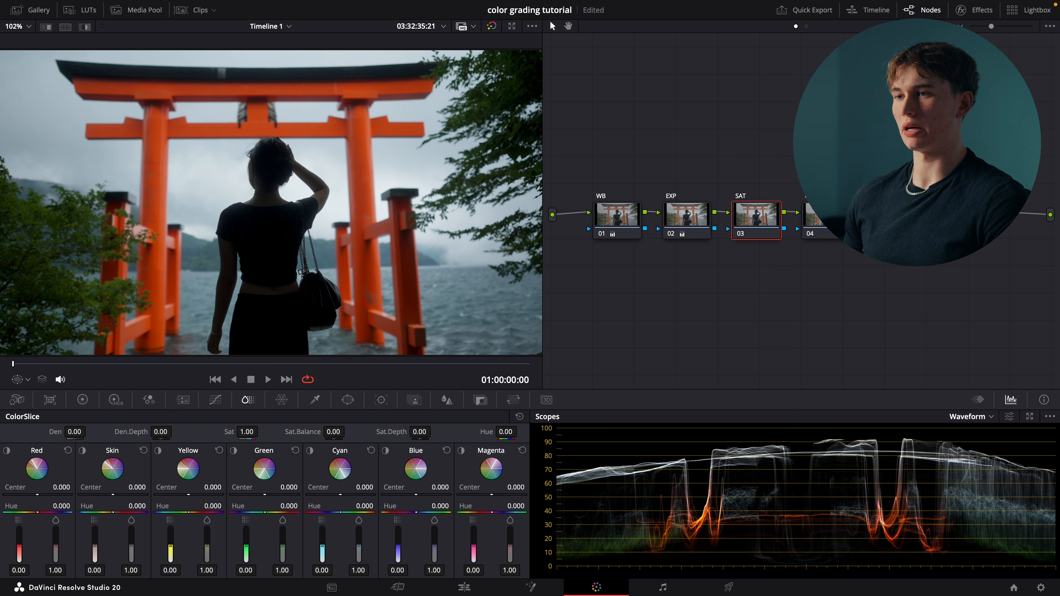
mouse_move(262, 431)
left_mouse_down()
mouse_move(272, 431)
mouse_move(261, 432)
left_mouse_up()
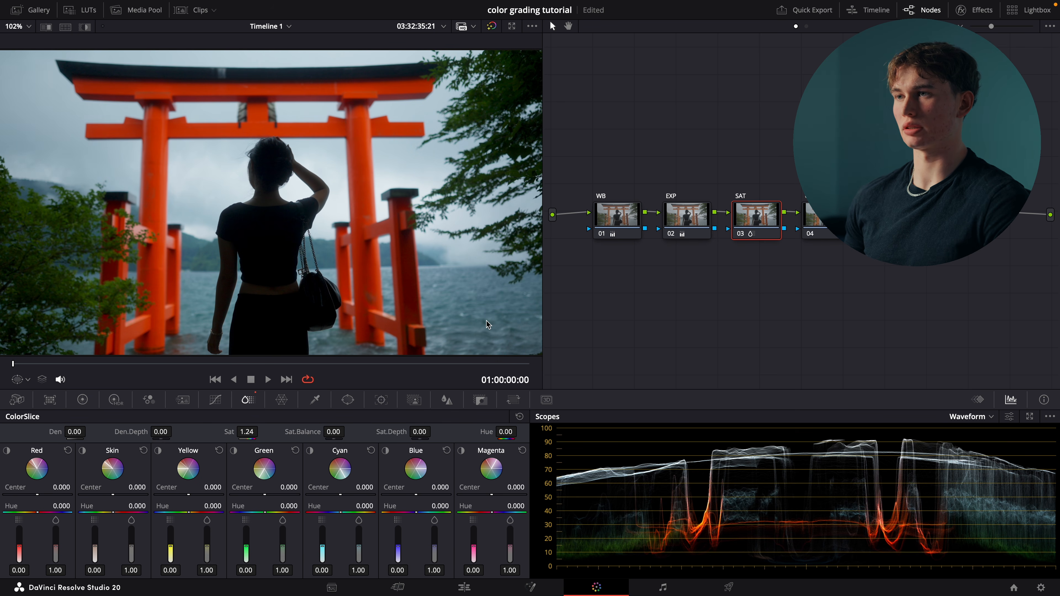
left_click_drag(358, 552, 358, 541)
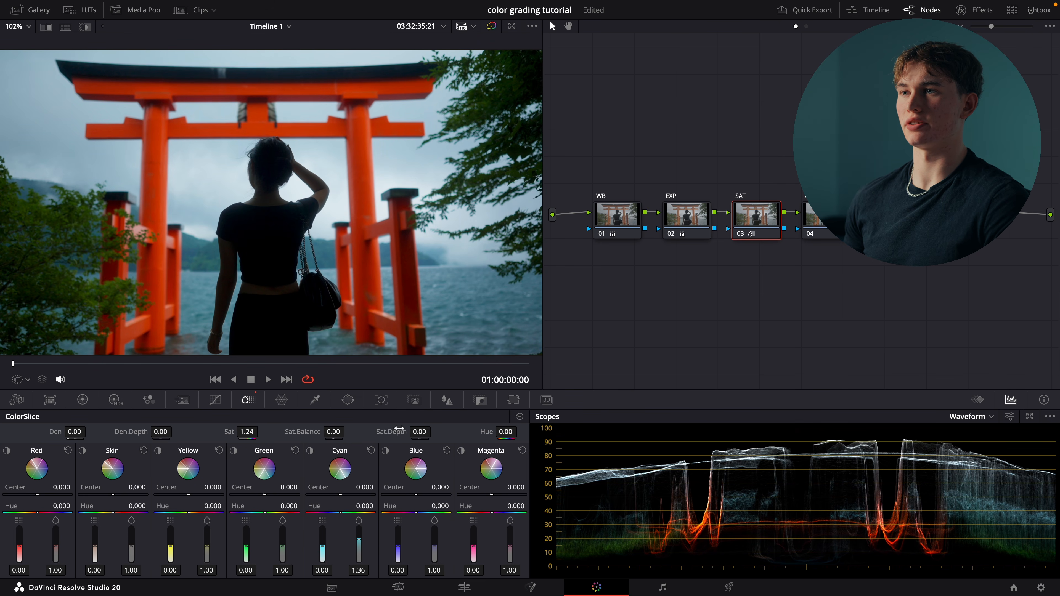
left_click_drag(247, 432, 224, 431)
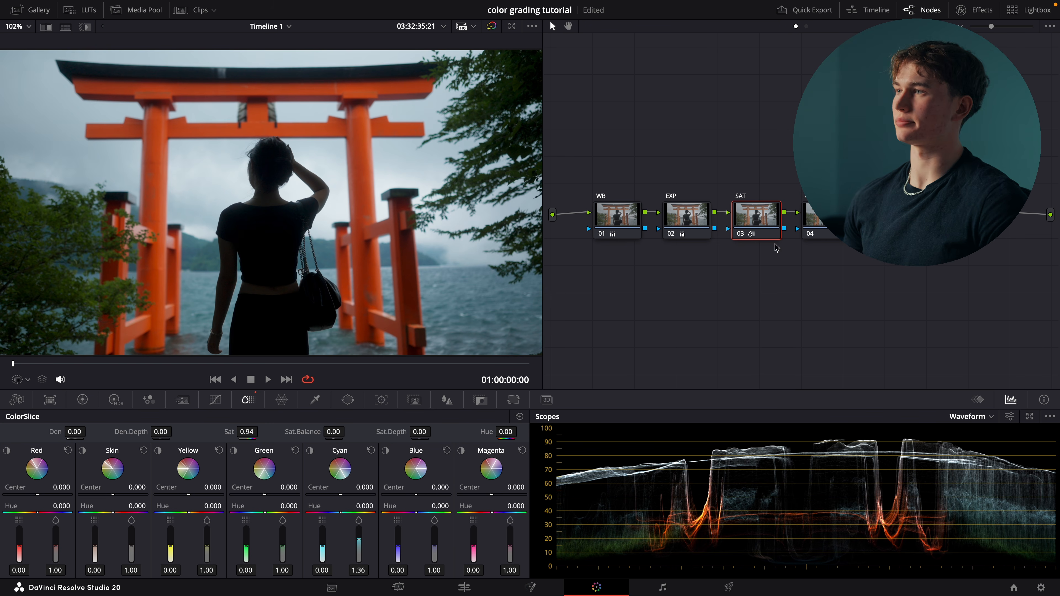
On the CURVES node, raise the custom curve slightly in the highlights and add a control point in the shadows
left_click(828, 215)
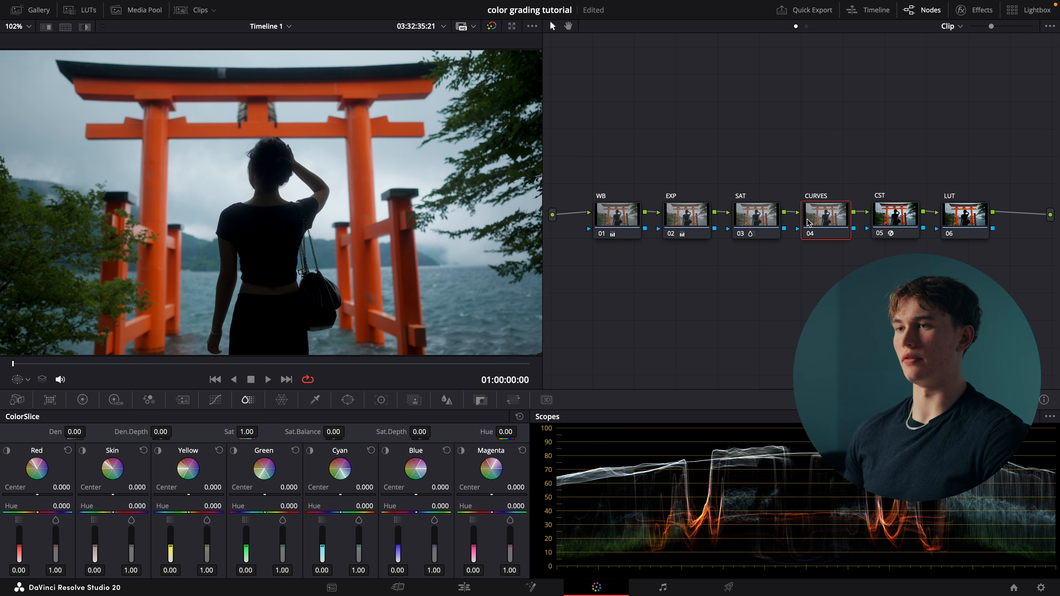
left_click(215, 399)
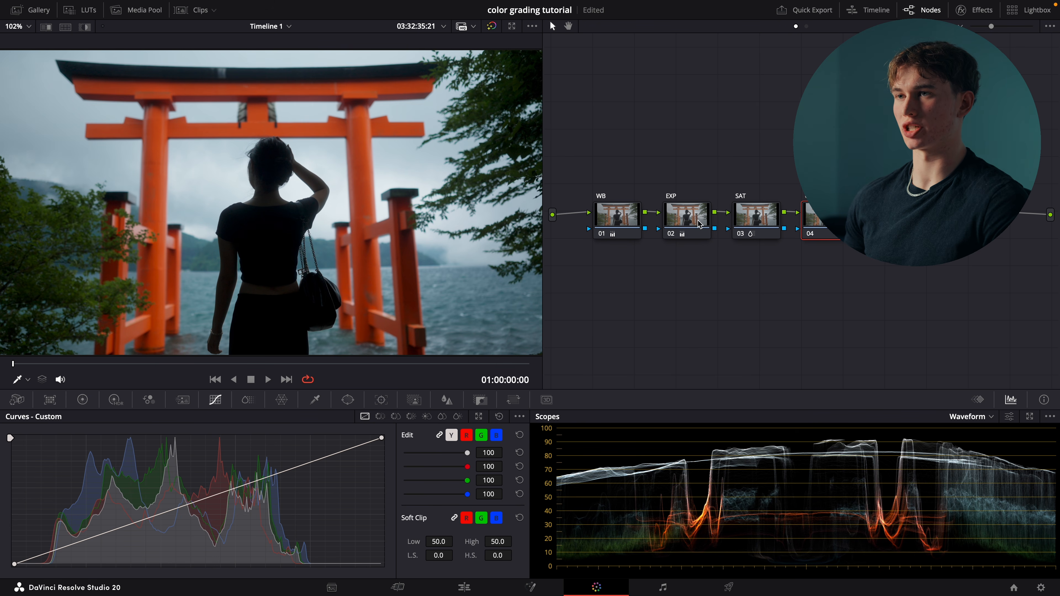
key("ctrl+s")
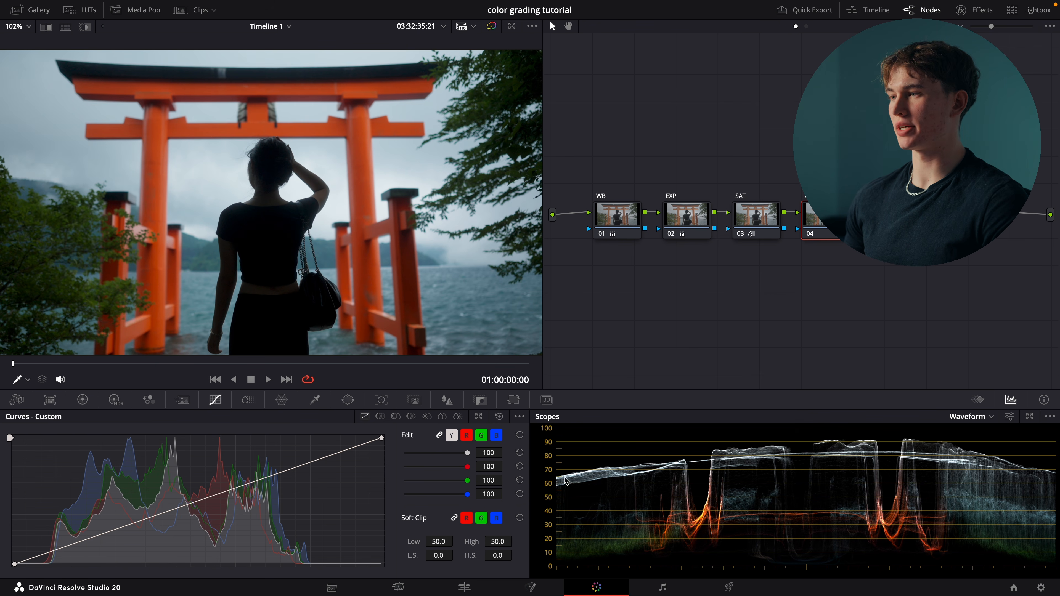
left_click_drag(294, 469, 291, 464)
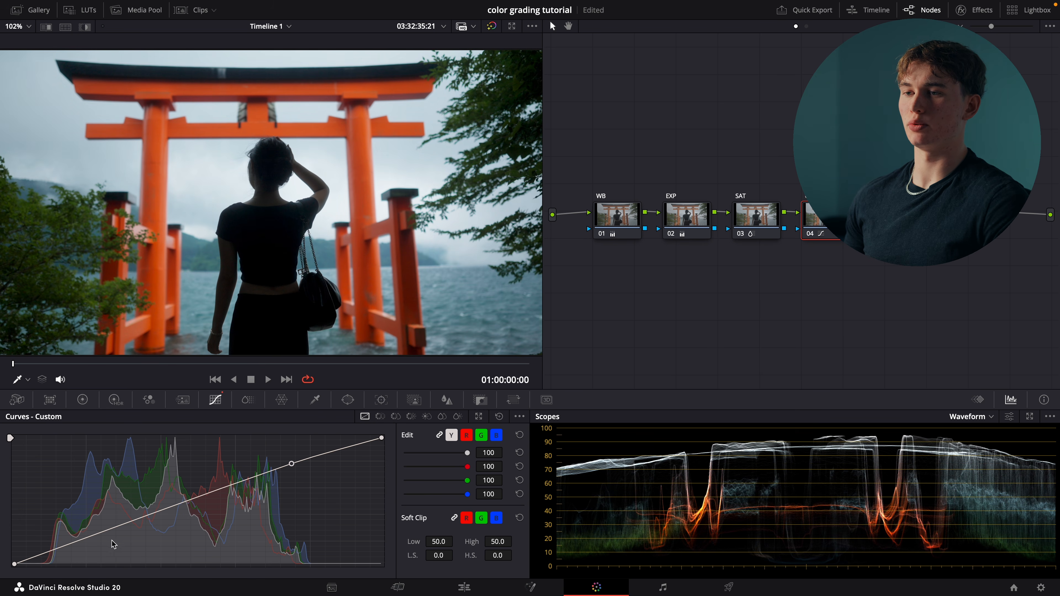
left_click(91, 539)
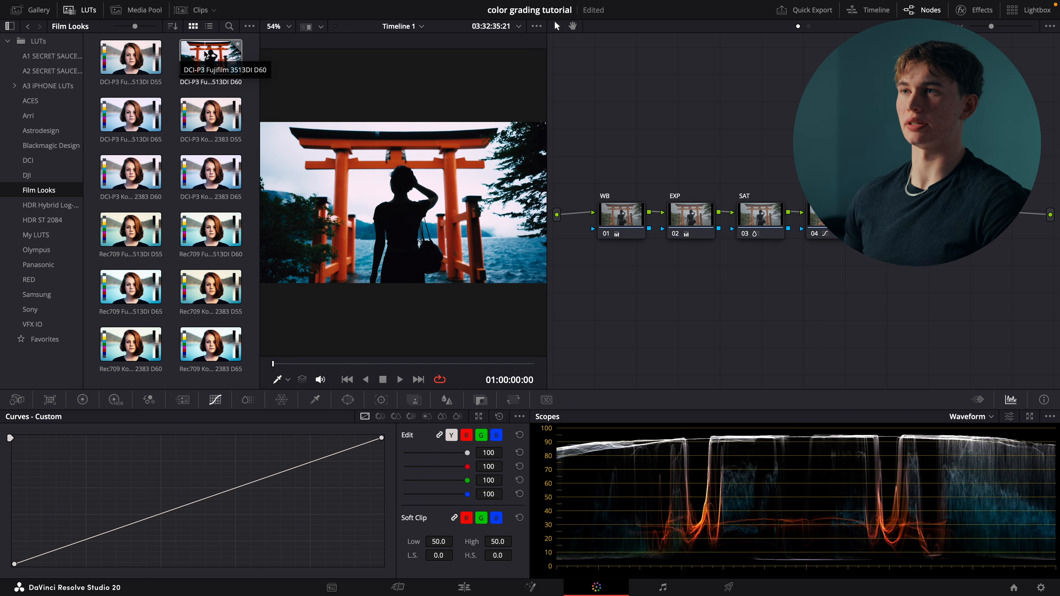
Apply the Rec709 Kodak 2383 D65 film look to the LUT node and set its key output gain to 0.15
double_click(216, 353)
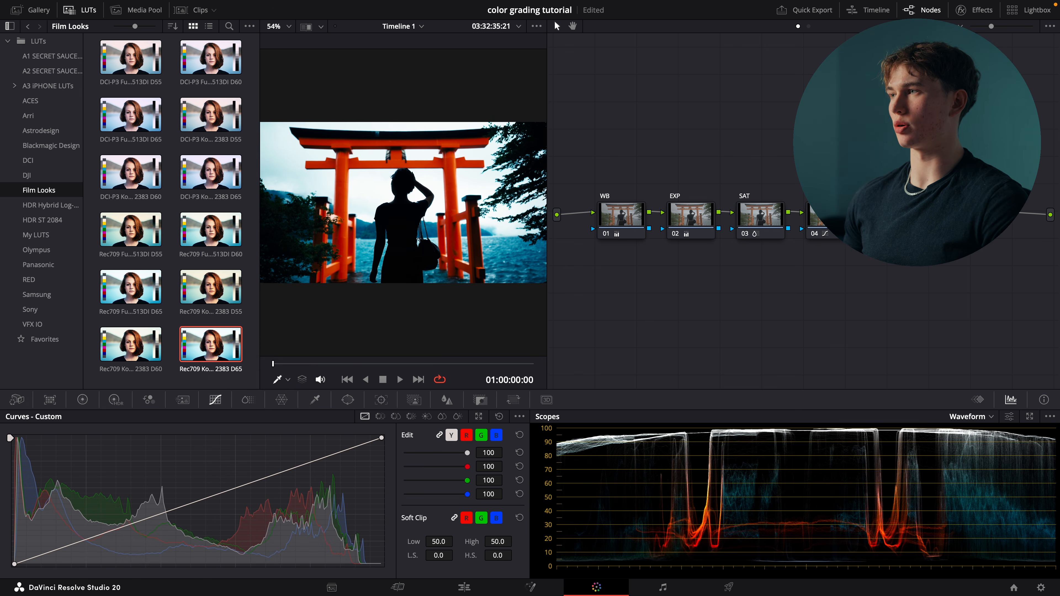
left_click(69, 9)
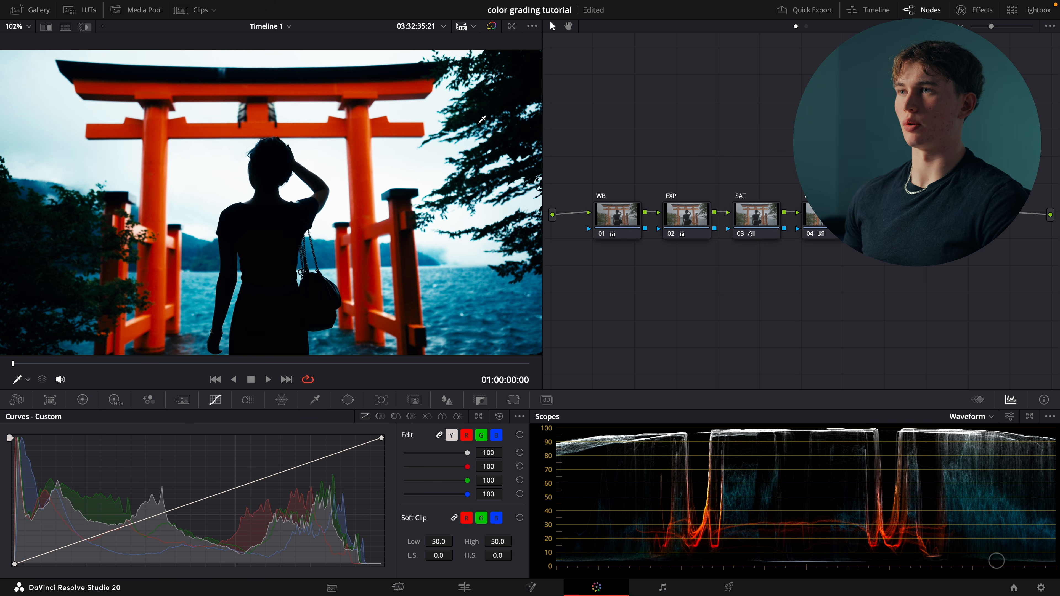
left_click(483, 401)
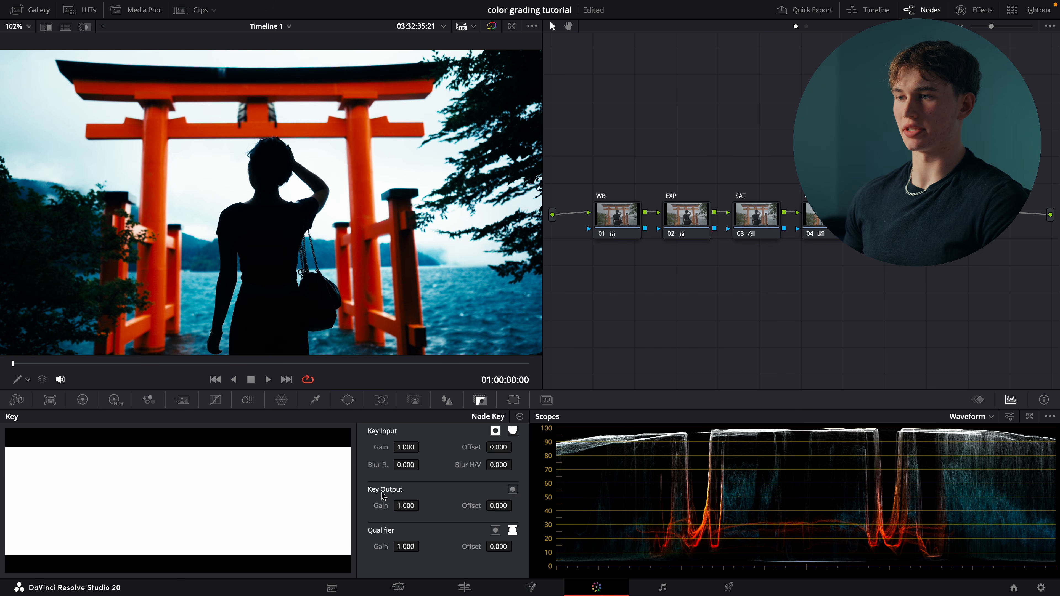
left_click(403, 506)
type("0.2")
key("Return")
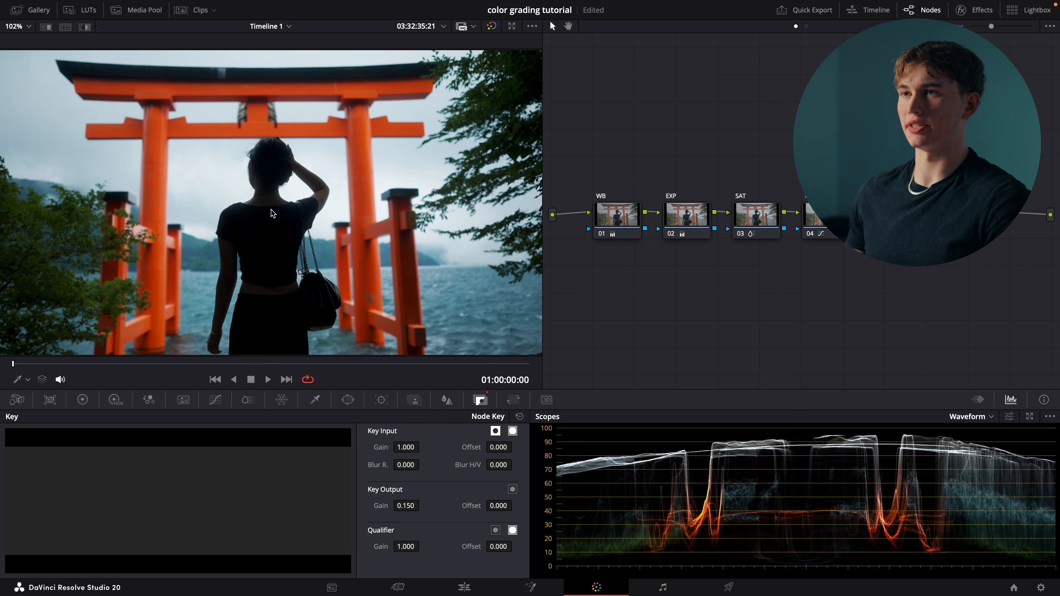
Refine the EXP node's primaries by raising the lift slightly and lowering the gamma and gain slightly
left_click(685, 219)
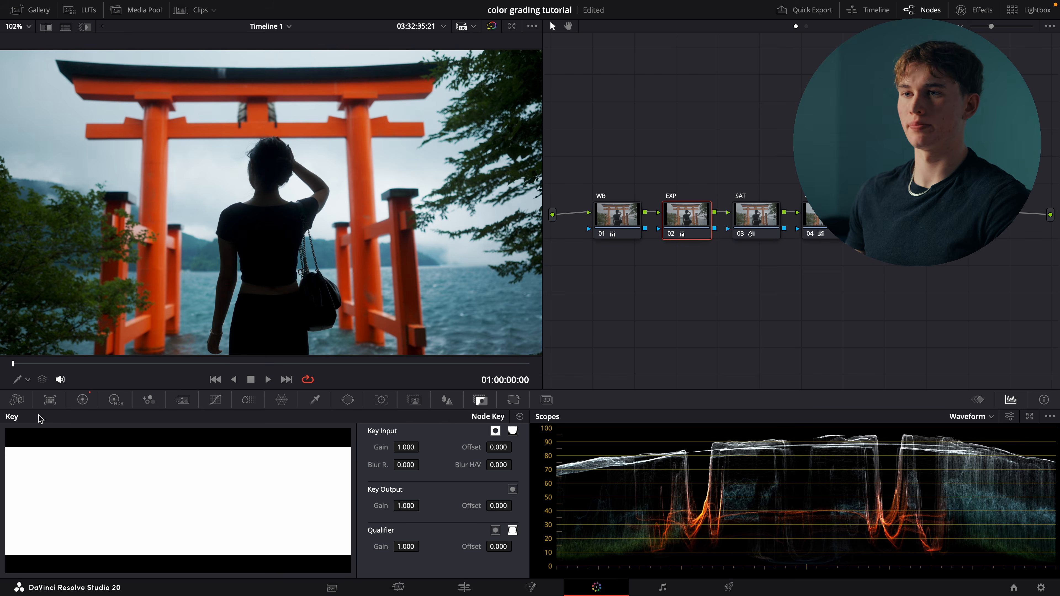
left_click(82, 399)
left_click_drag(77, 552, 84, 553)
left_click_drag(202, 547, 183, 551)
left_click_drag(327, 547, 324, 548)
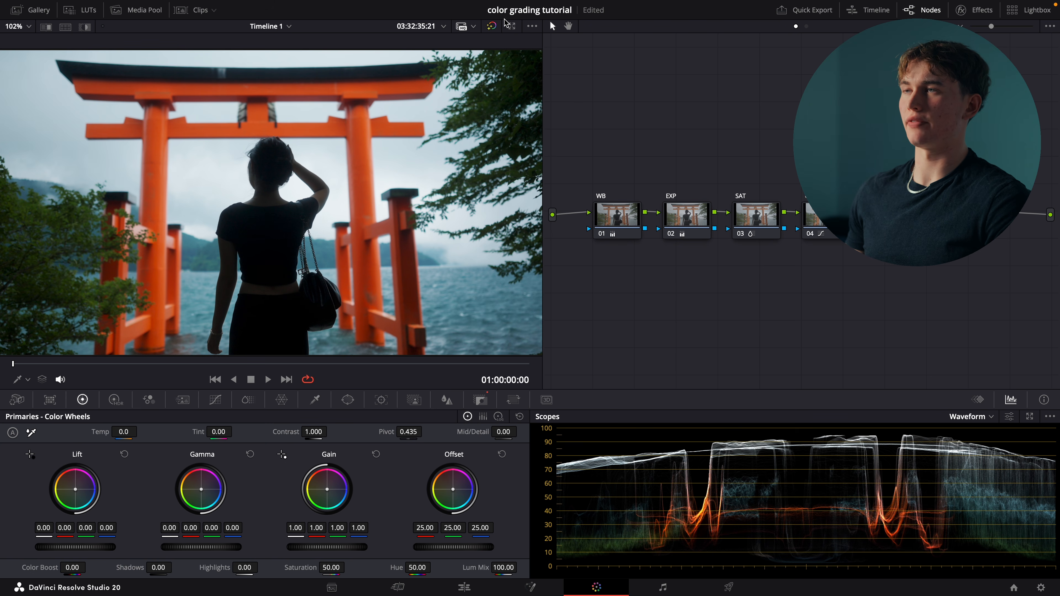
Compare the finished grade with the ungraded clip by bypassing and restoring all grades
left_click(491, 26)
left_click(492, 26)
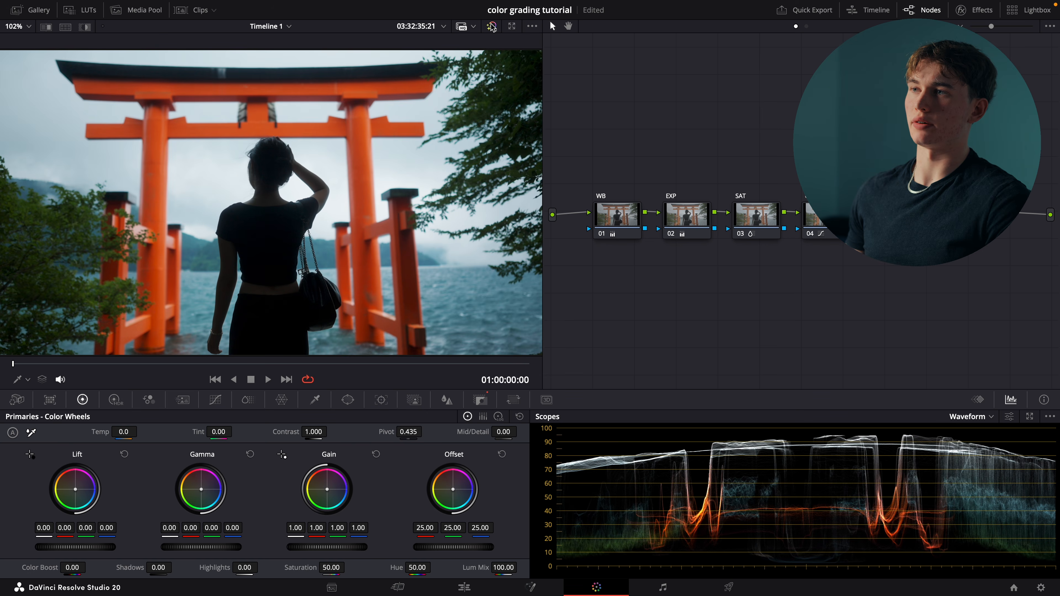
left_click(492, 27)
left_click(491, 27)
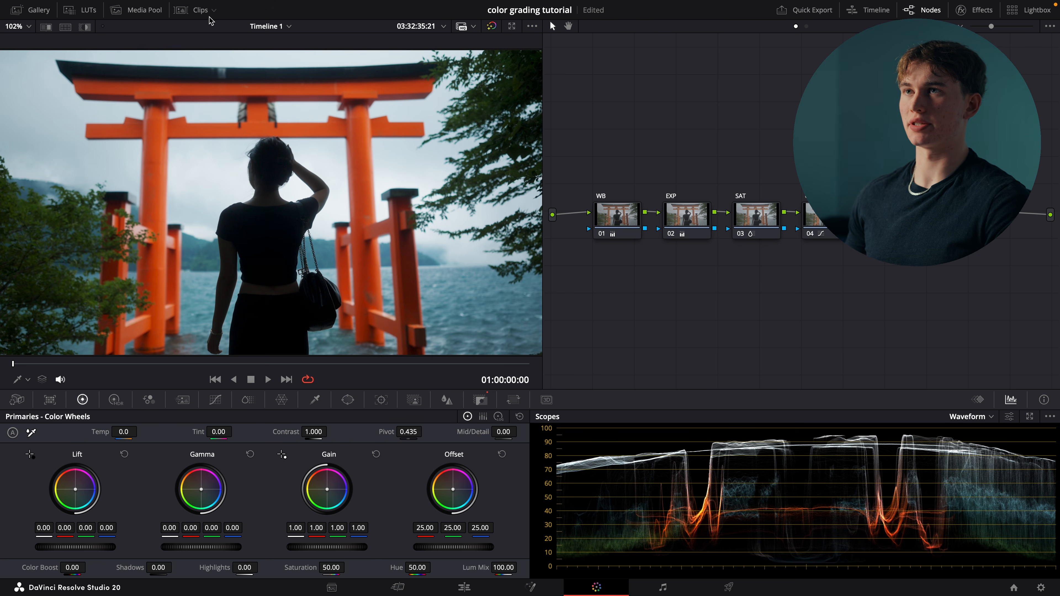
Switch to the ungraded clip of the man in the garden and add four serial nodes after its first node
left_click(197, 10)
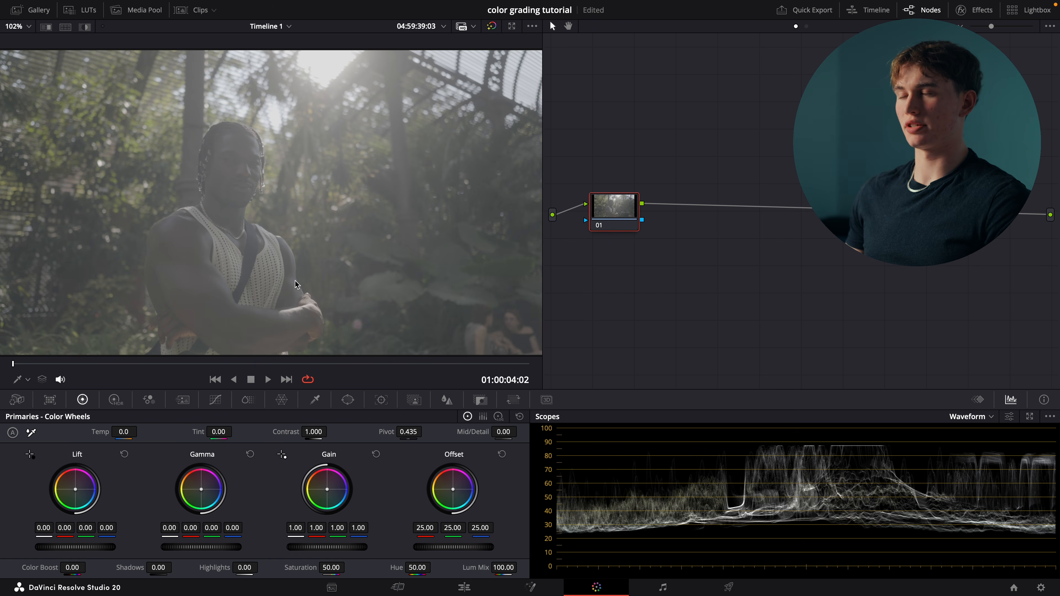
key("alt+s")
key("alt+s")
key("alt+s")
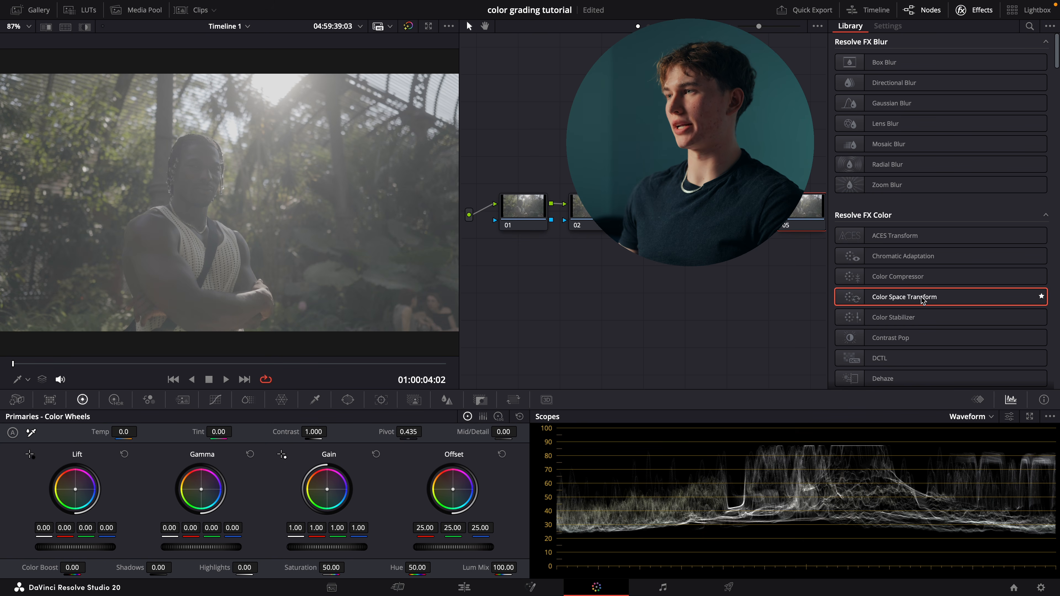
Add a Color Space Transform to the fifth node with input color space Sony S-Gamut3.Cine and input gamma Sony S-Log3
left_click_drag(921, 297, 812, 208)
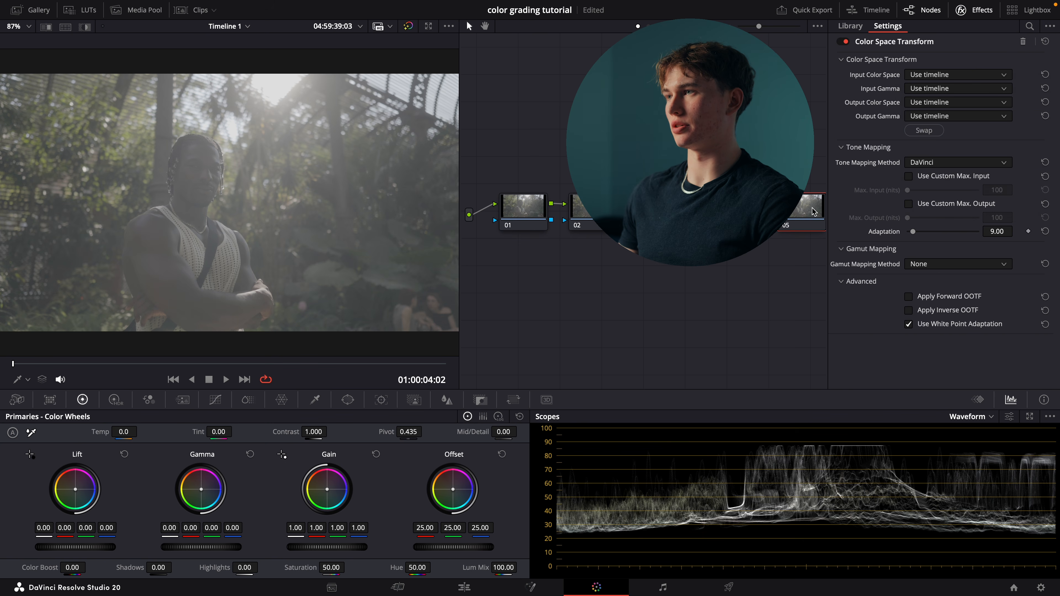
left_click(964, 75)
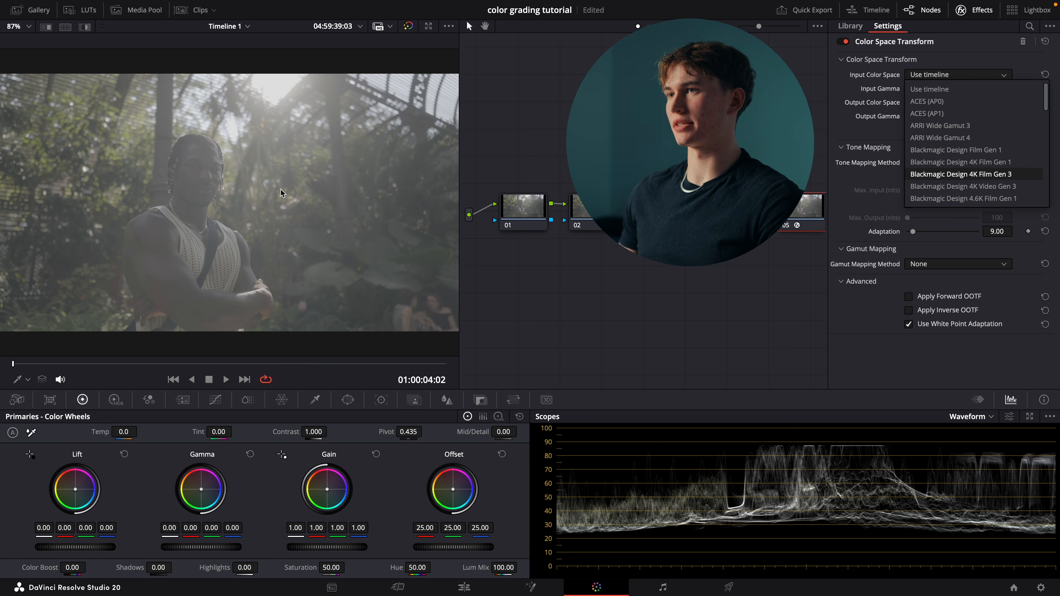
scroll(973, 158, "down", 10)
left_click(956, 164)
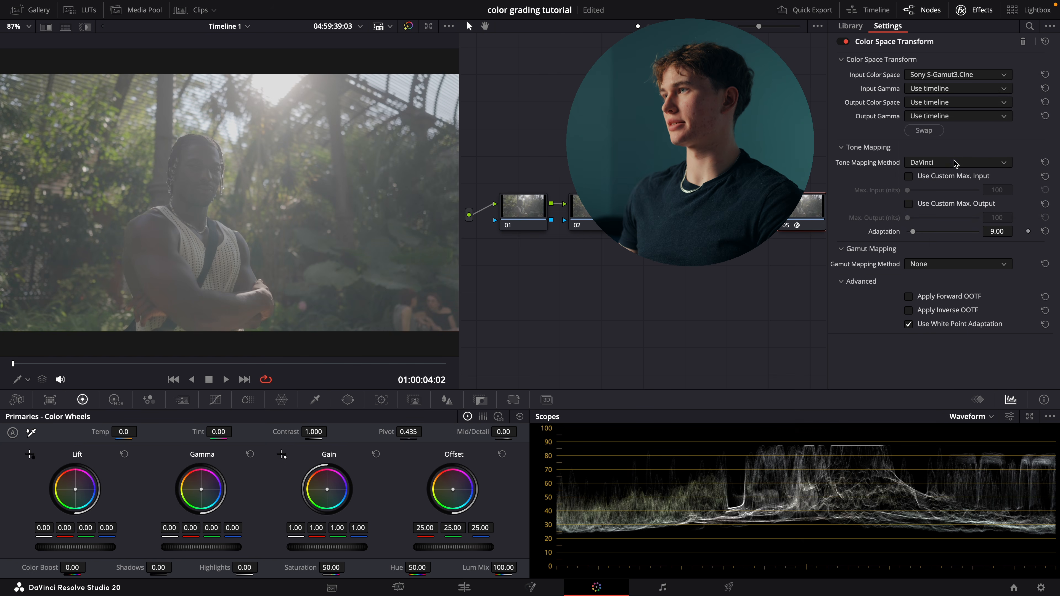
left_click(956, 88)
left_click(1000, 139)
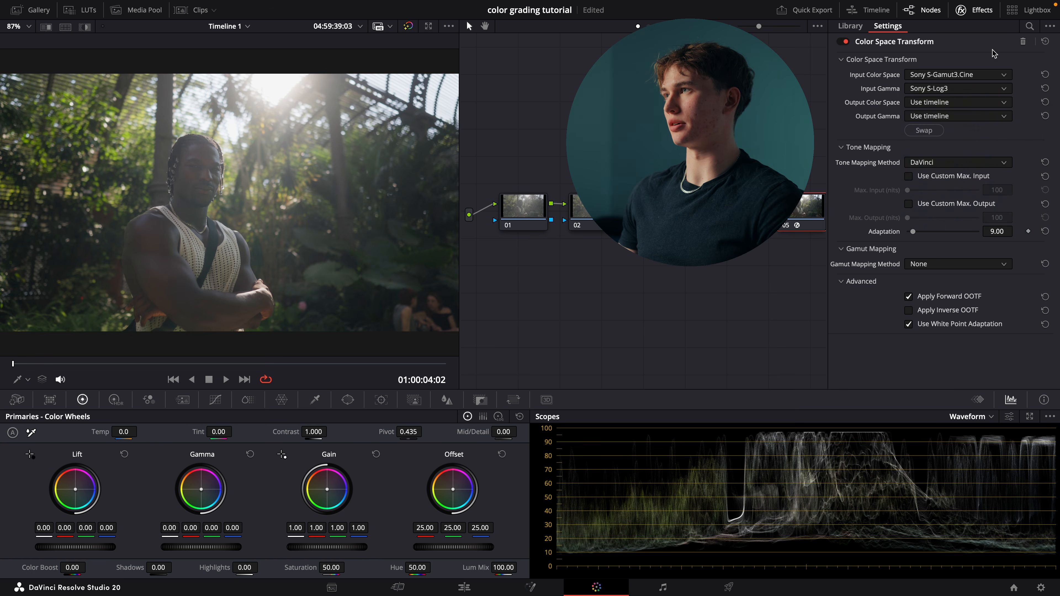
left_click(974, 10)
Set the scope to Vectorscope and label the first three nodes WB, EXP and SAT
left_click(970, 417)
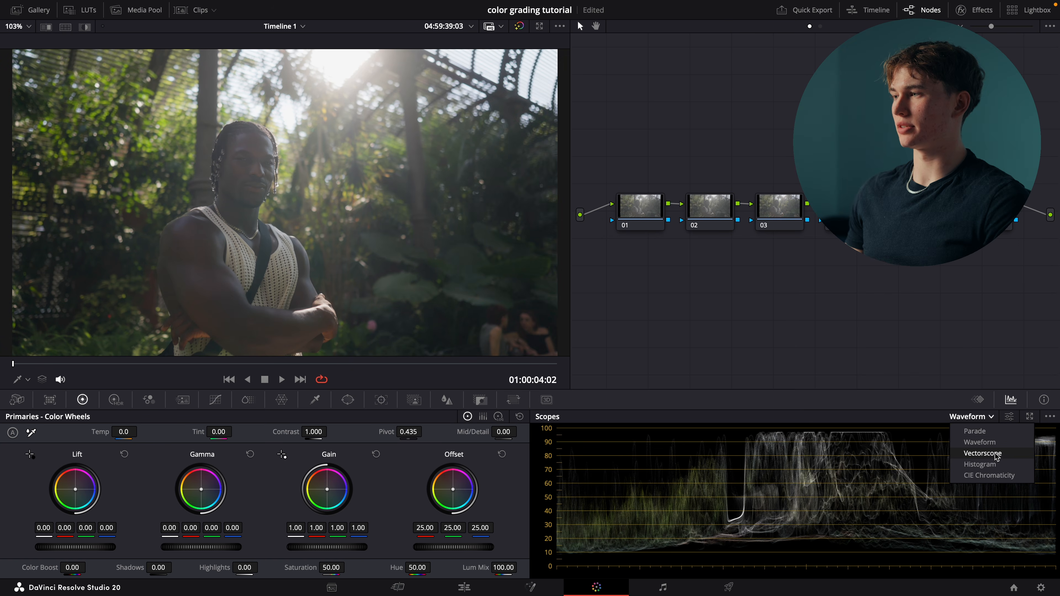
left_click(983, 453)
right_click(641, 204)
left_click(667, 230)
type("WB")
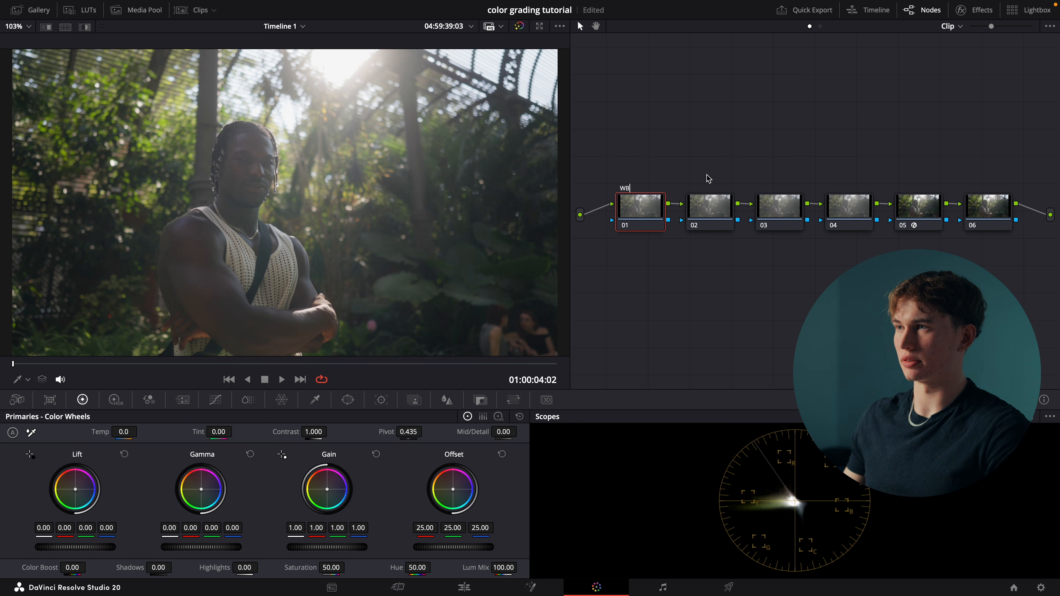
right_click(714, 206)
left_click(741, 231)
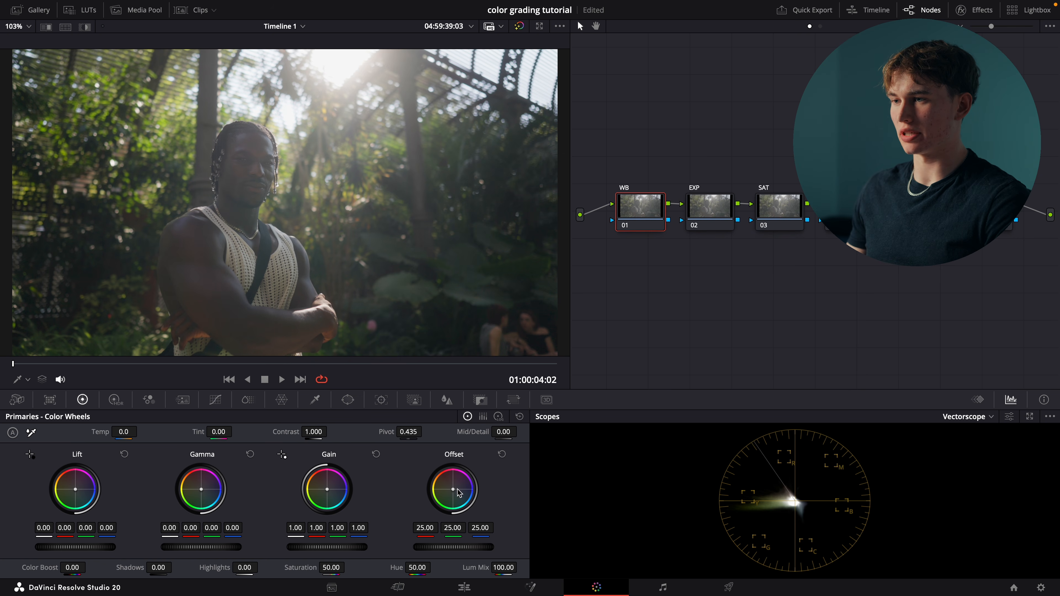
Cool the WB node's offset slightly to about 25.03, 24.74 and 25.77, and compare the image with the node off and on
left_click_drag(453, 489, 456, 487)
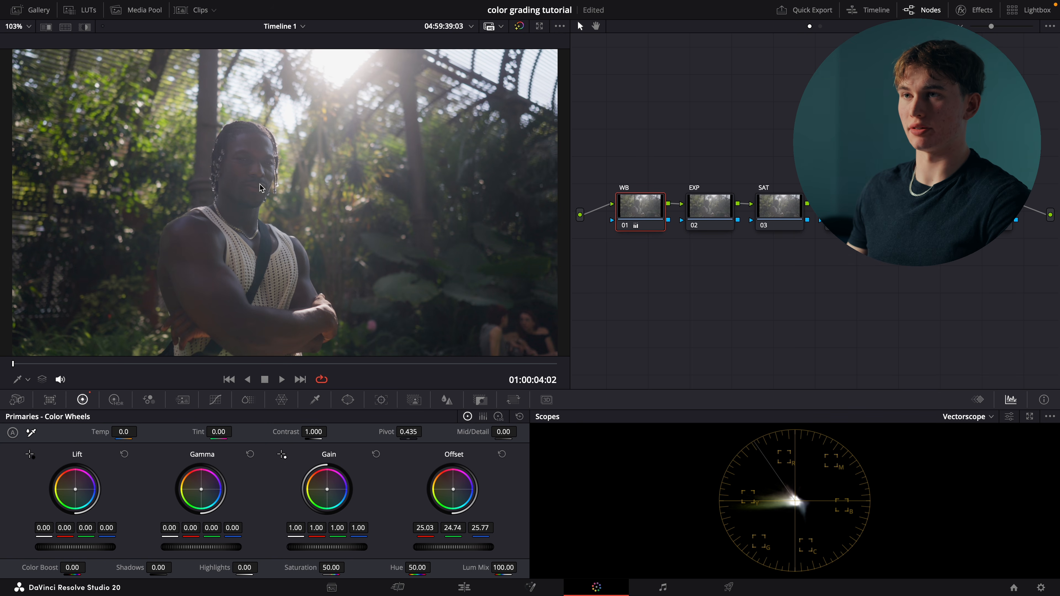
key("ctrl+d")
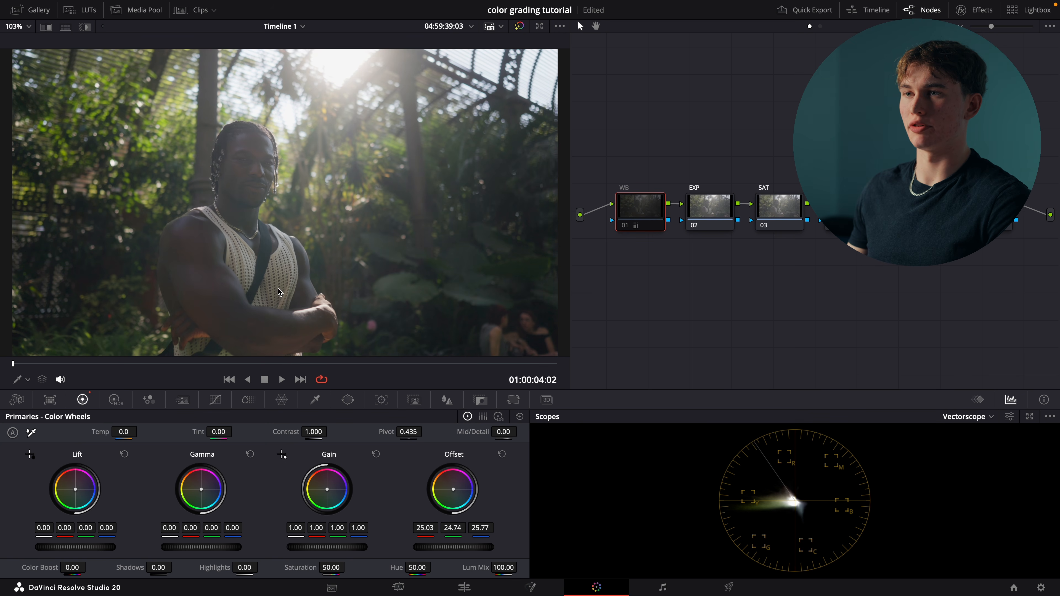
key("ctrl+d")
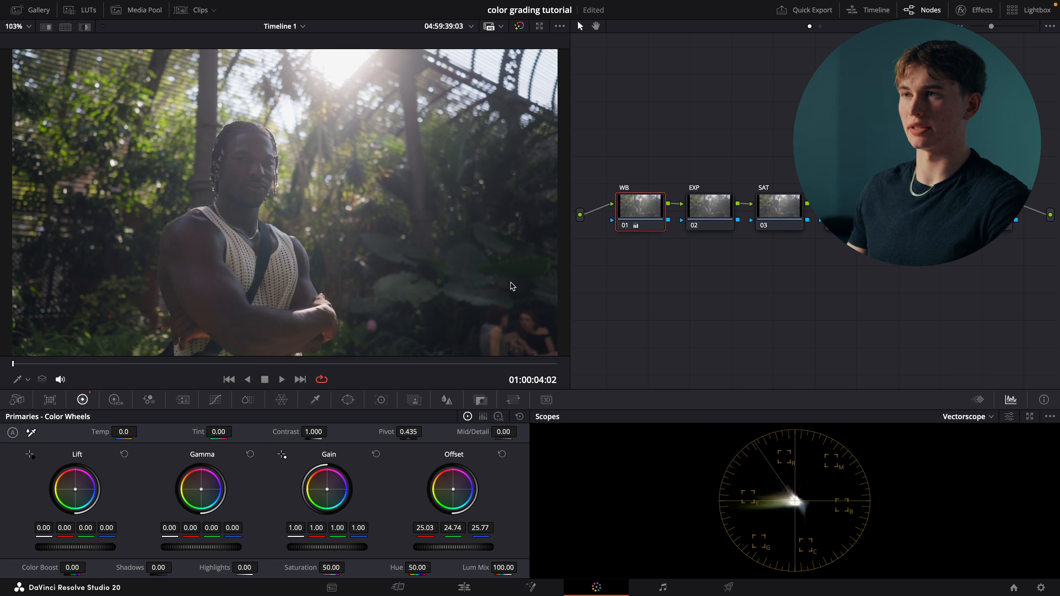
Using the Waveform scope, set the EXP node's gamma to -0.03, gain to about 1.10 and lift to -0.01
left_click(696, 216)
left_click(966, 416)
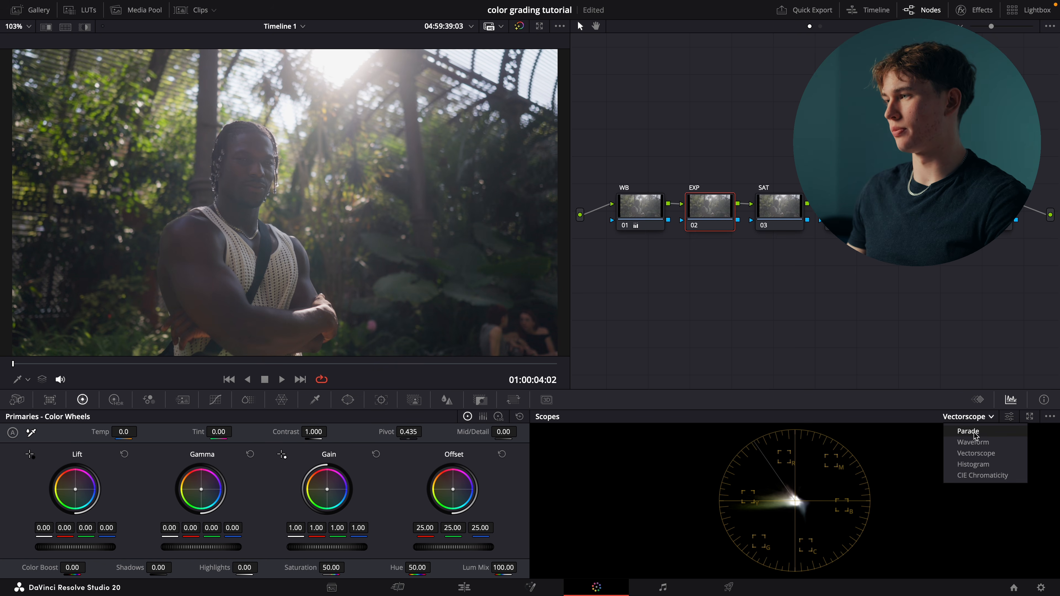
left_click(973, 442)
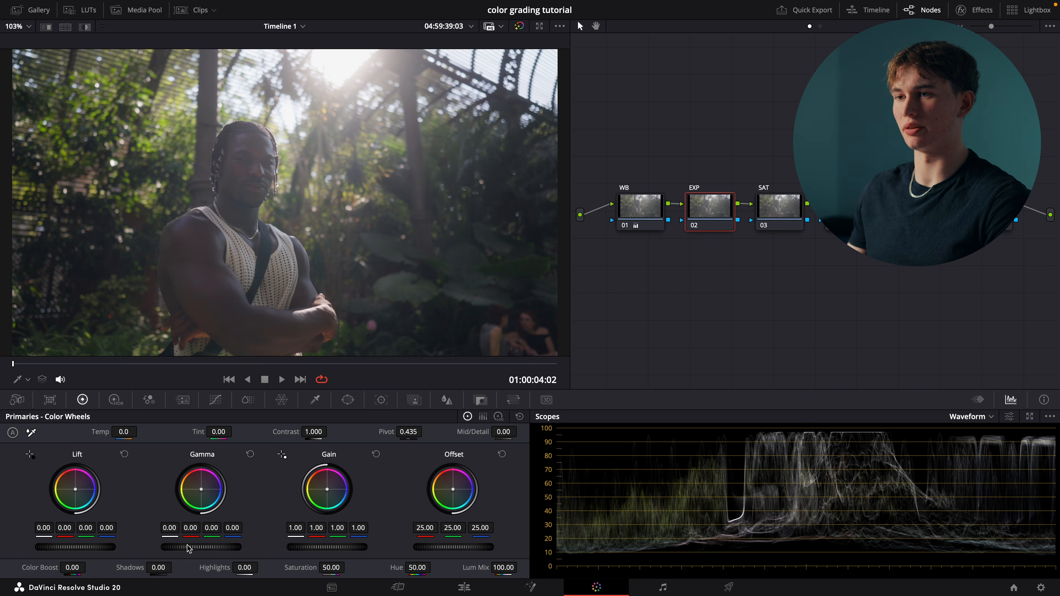
left_click_drag(213, 550, 200, 550)
left_click_drag(307, 547, 332, 547)
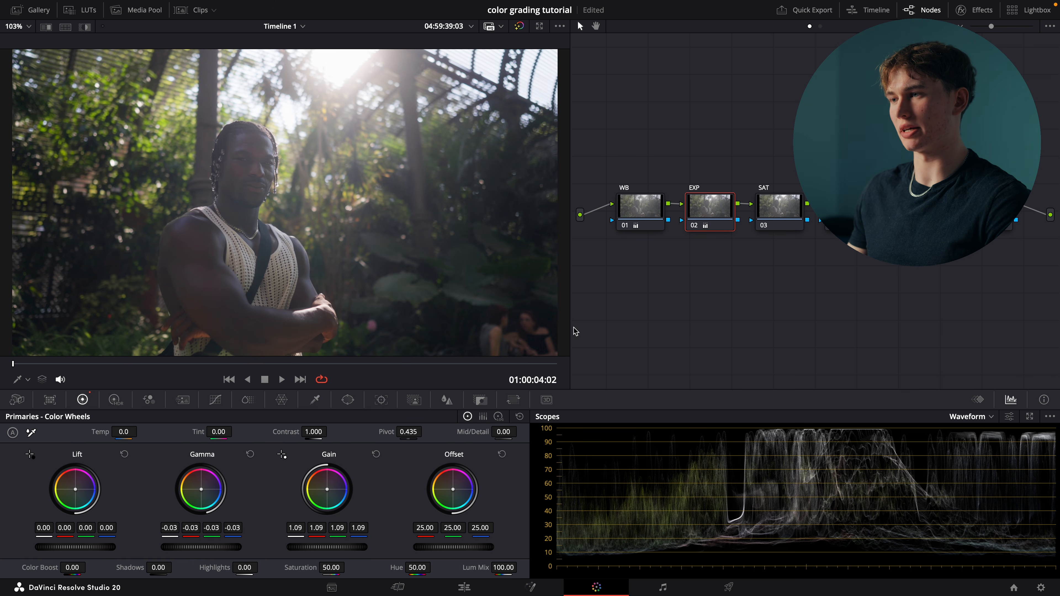
left_click_drag(75, 547, 73, 547)
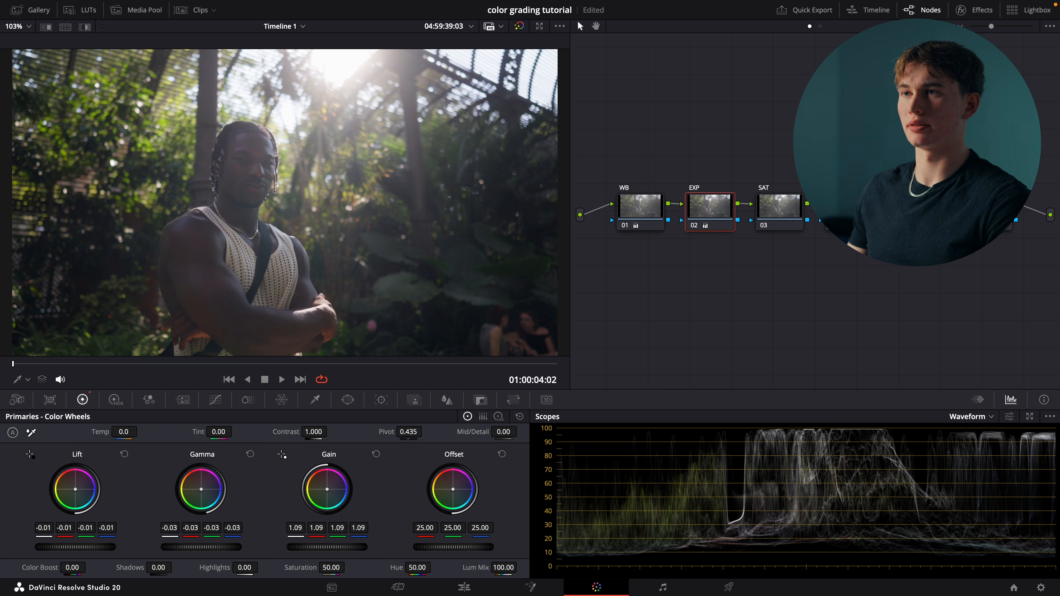
left_click_drag(81, 547, 79, 548)
Compare the image with and without the EXP node's adjustments
key("super+d")
key("super+d")
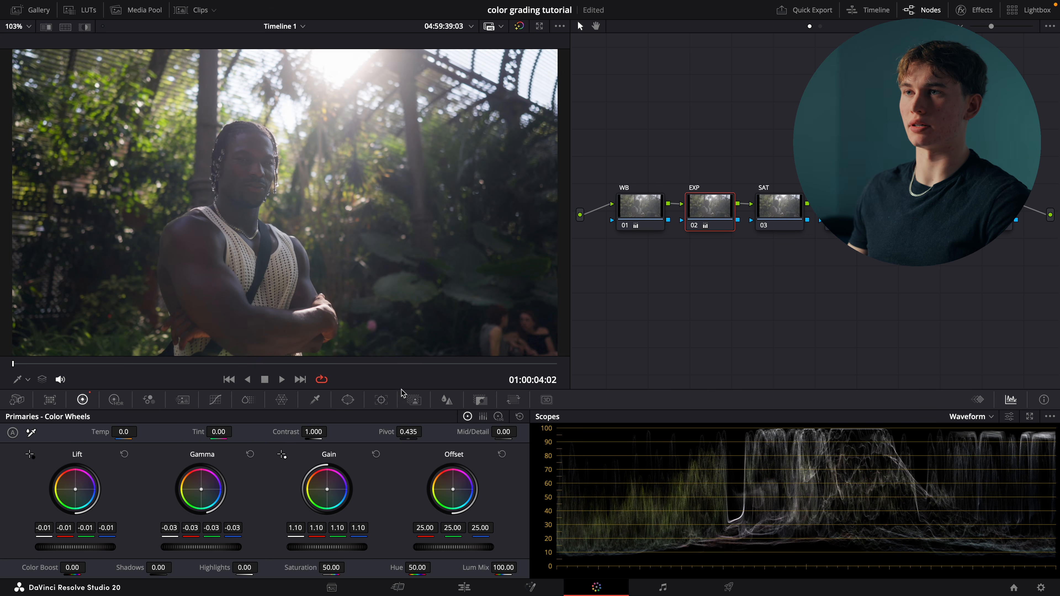
key("super+d")
key("super+d")
key("super+d")
key("super+d")
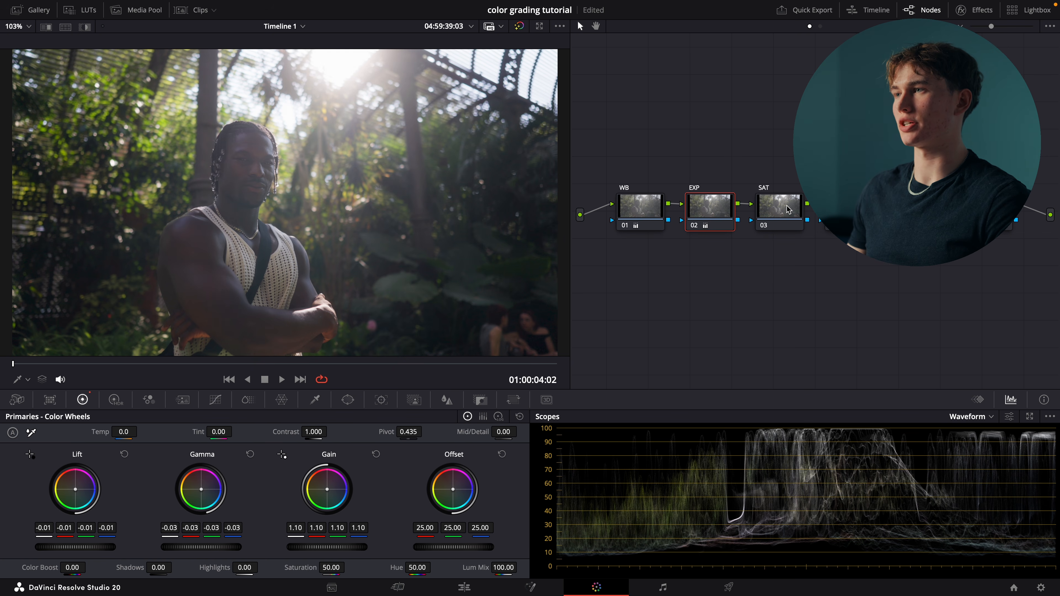
Raise the SAT node's overall ColorSlice saturation to about 1.20
left_click(774, 210)
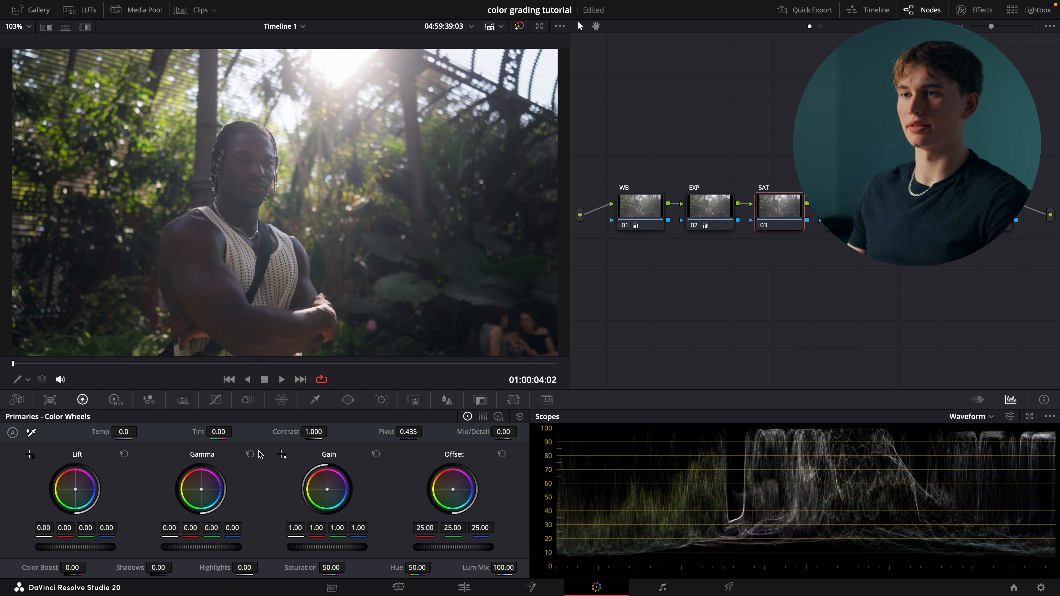
left_click(248, 399)
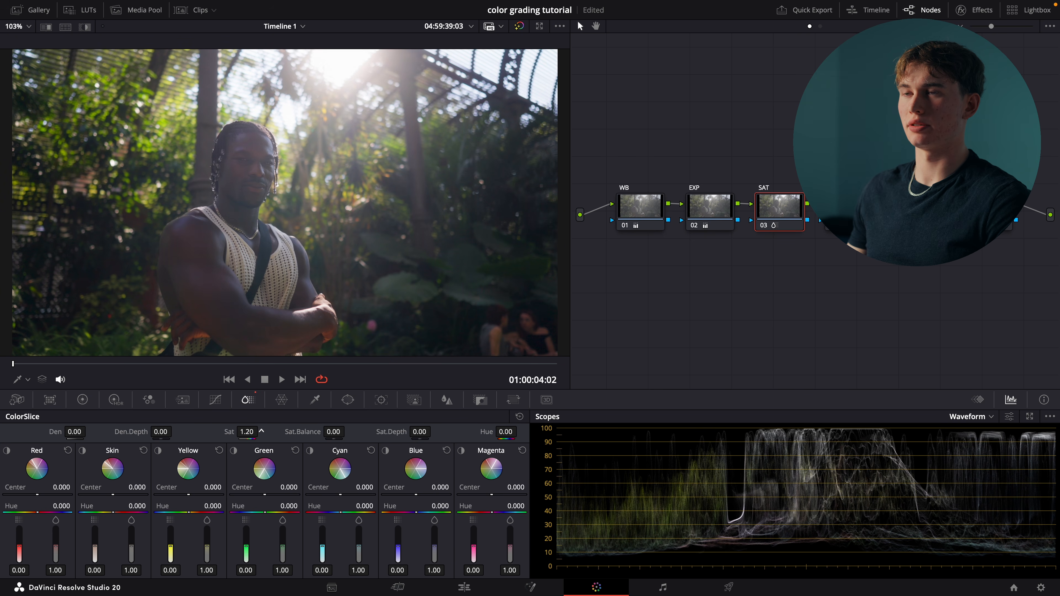
left_click_drag(262, 431, 263, 431)
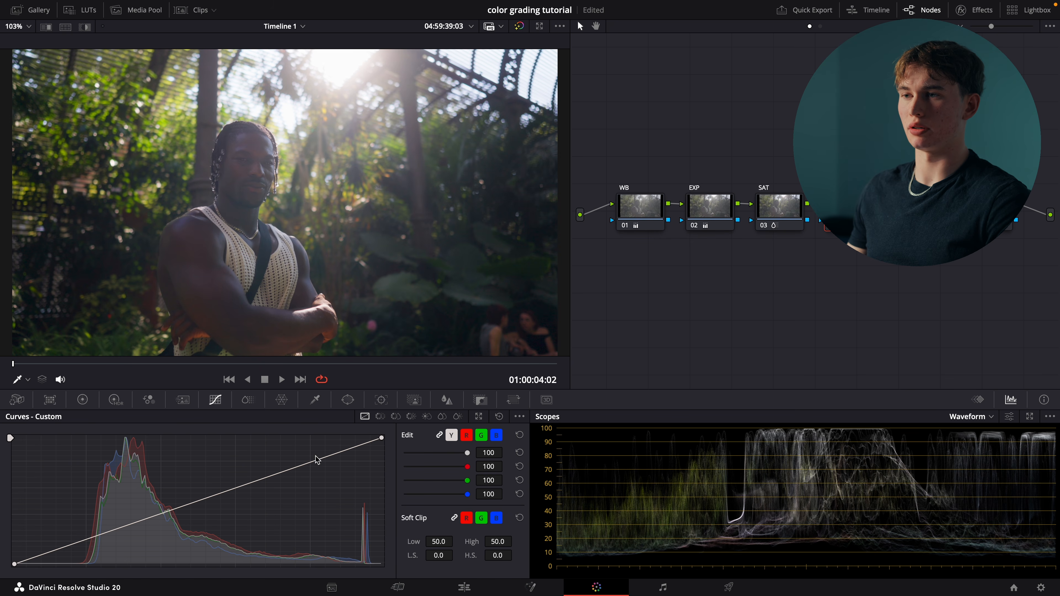
On the fourth node, anchor the custom curve's highlights, lower its shadows slightly, and shift the greens with the Hue Vs Hue curve
left_click(316, 460)
left_click_drag(74, 543, 74, 545)
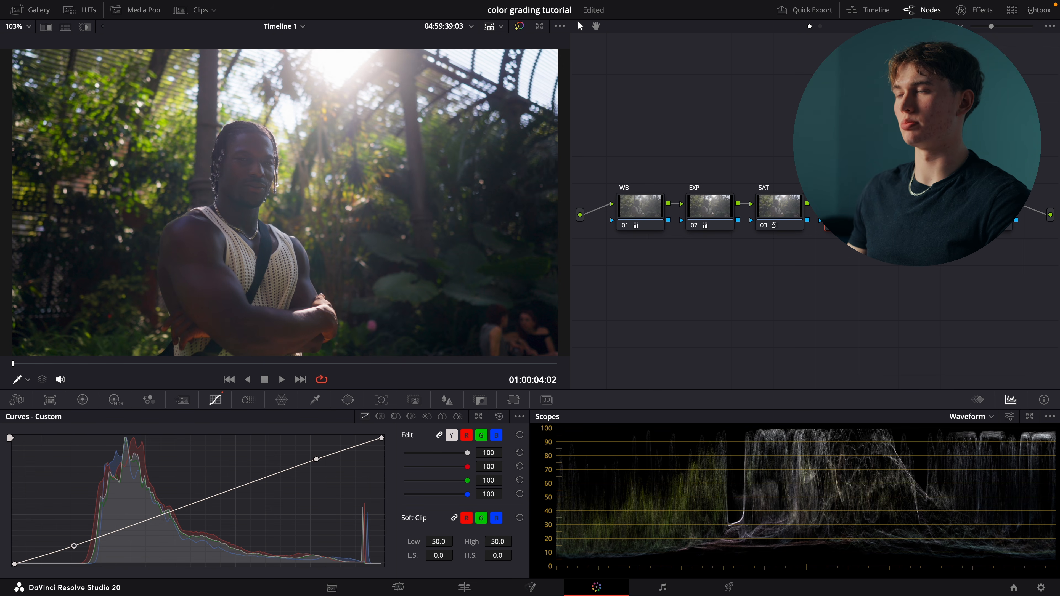
left_click(380, 417)
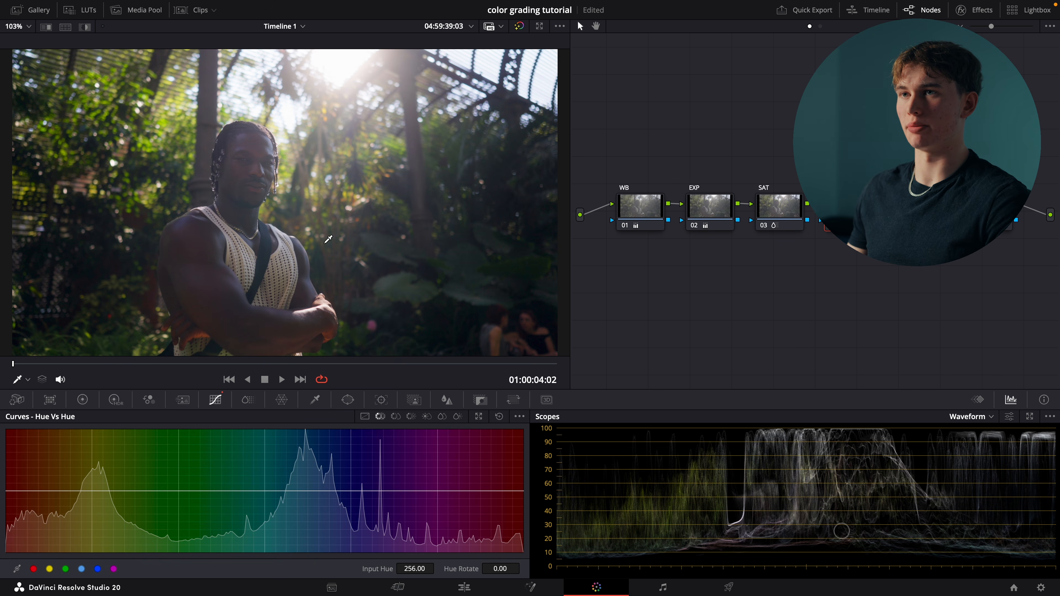
left_click(299, 490)
mouse_move(170, 492)
left_mouse_down()
mouse_move(171, 505)
mouse_move(171, 479)
left_mouse_up()
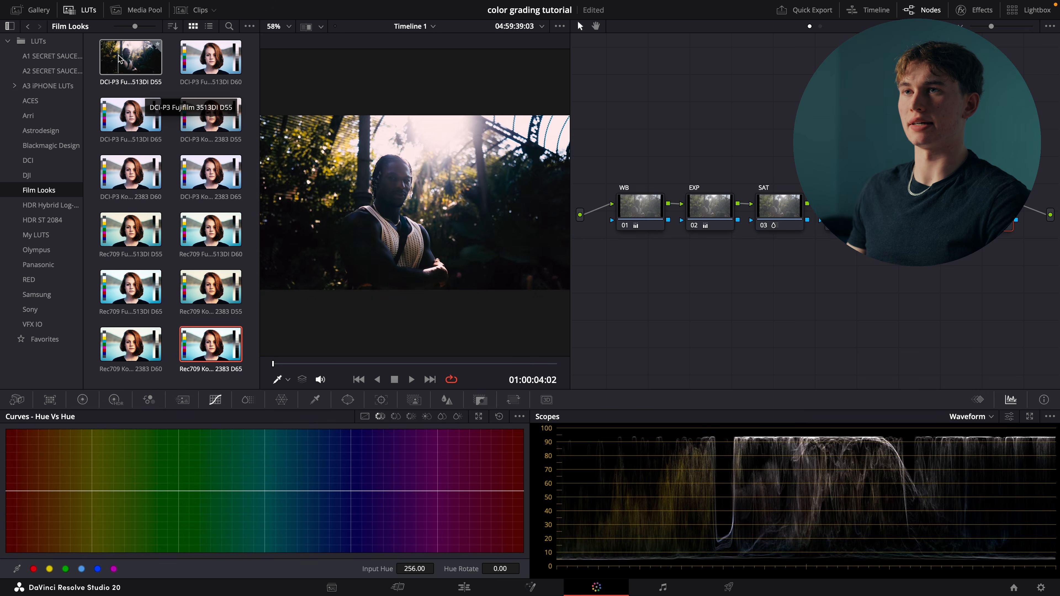
Apply the DCI-P3 Fujifilm 3513DI D55 film look to the last node and set its key output gain to 0.2
double_click(136, 62)
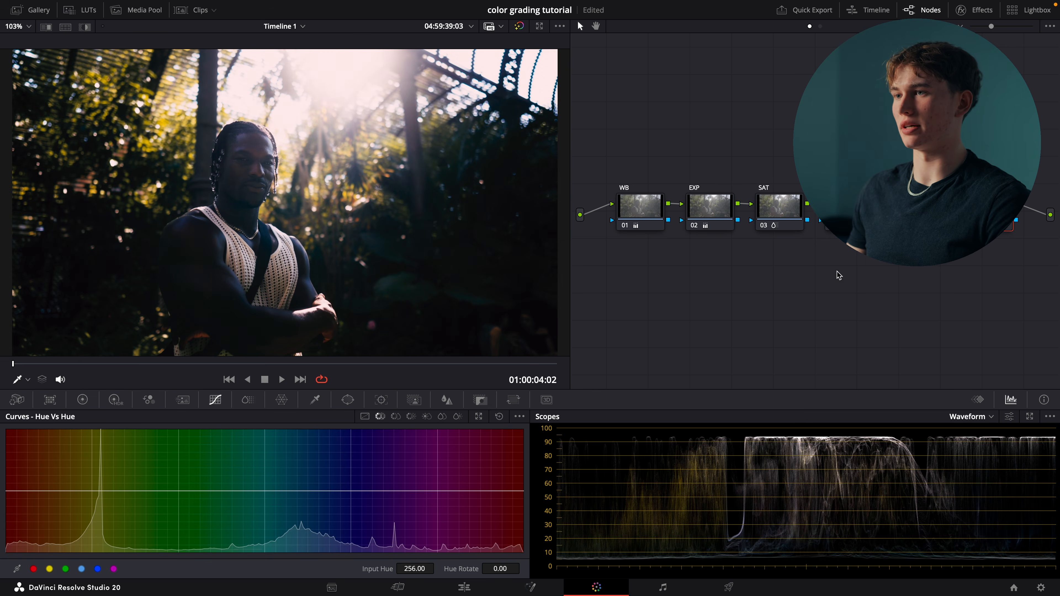
left_click(480, 400)
left_click(401, 507)
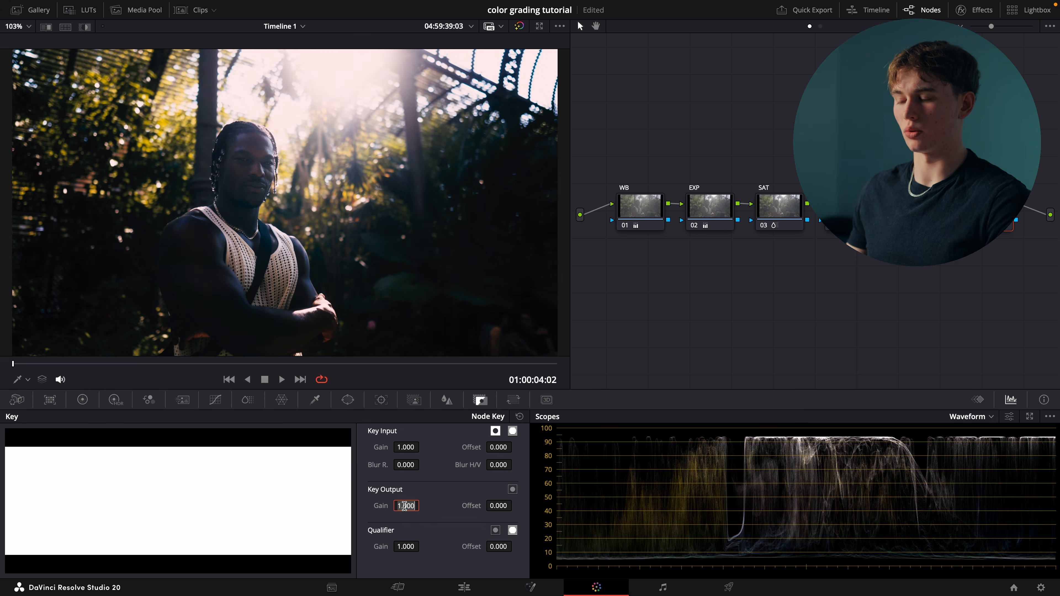
type("0.2")
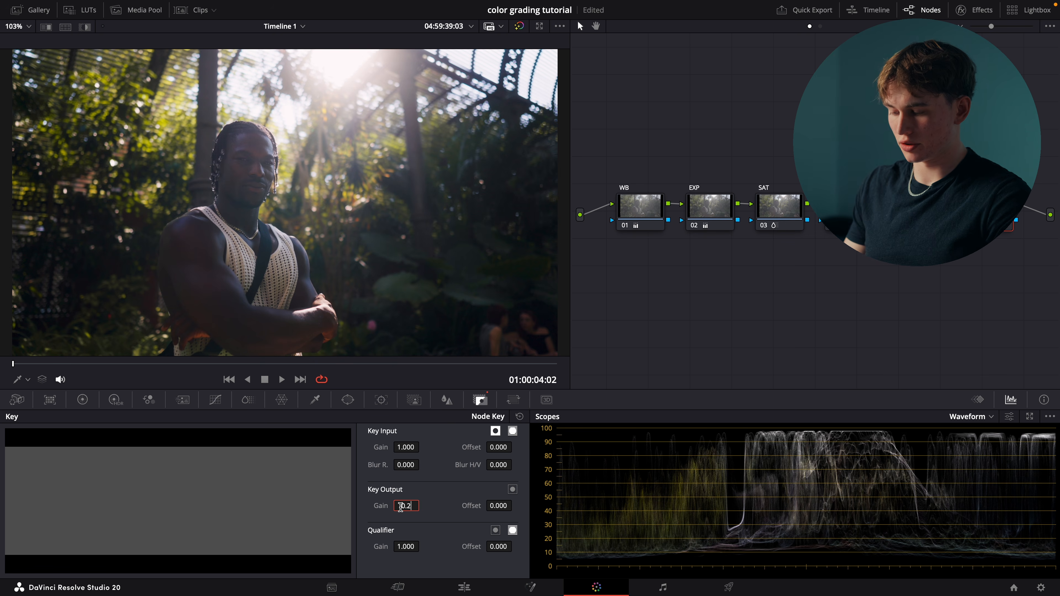
key("Return")
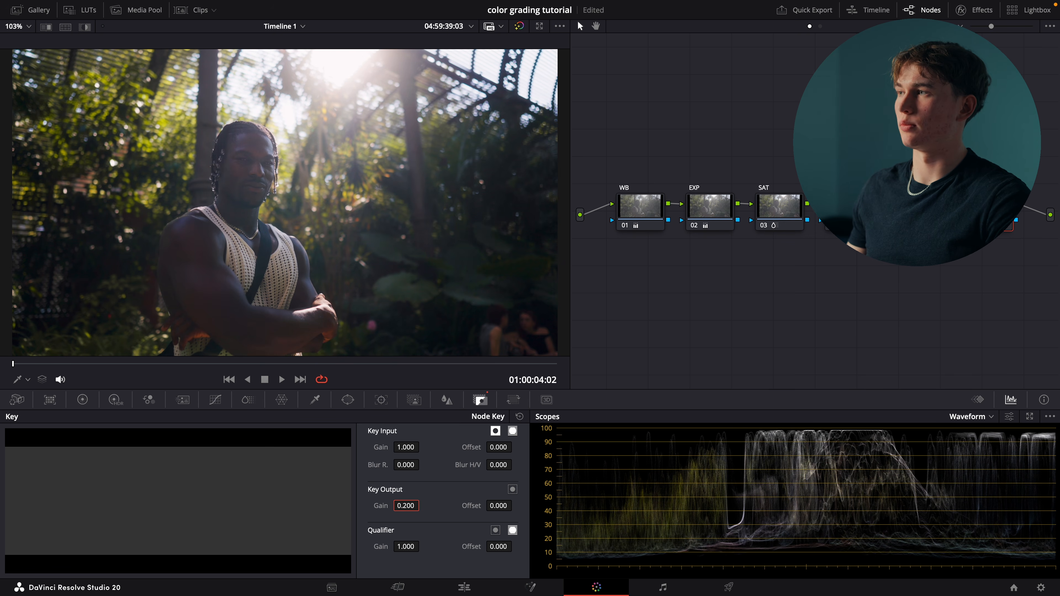
Refine the EXP node's primaries with gamma at -0.01, gain at 1.09 and lift at 0.00
left_click(717, 206)
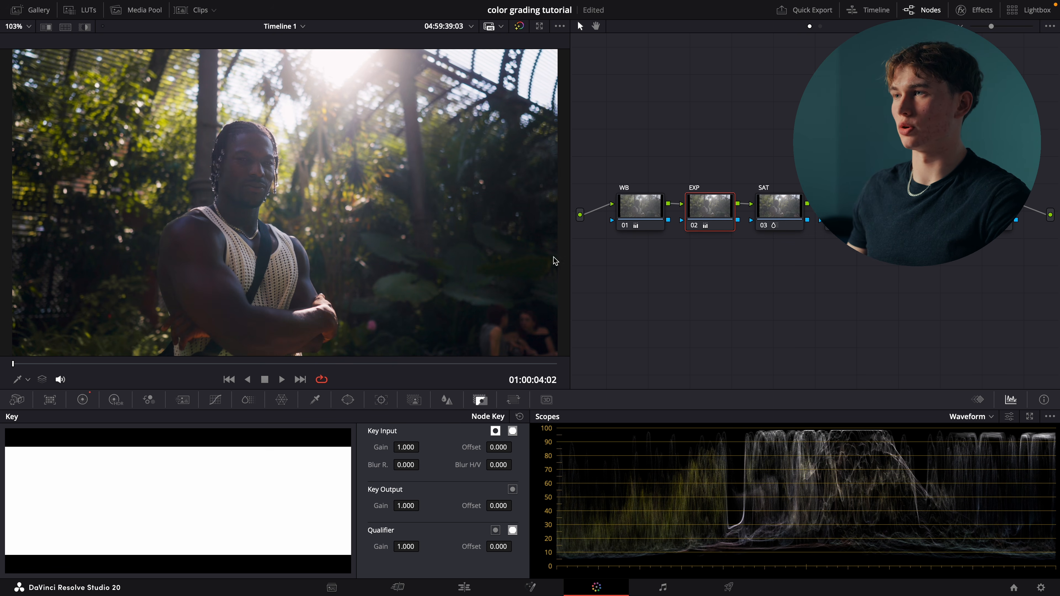
left_click(83, 400)
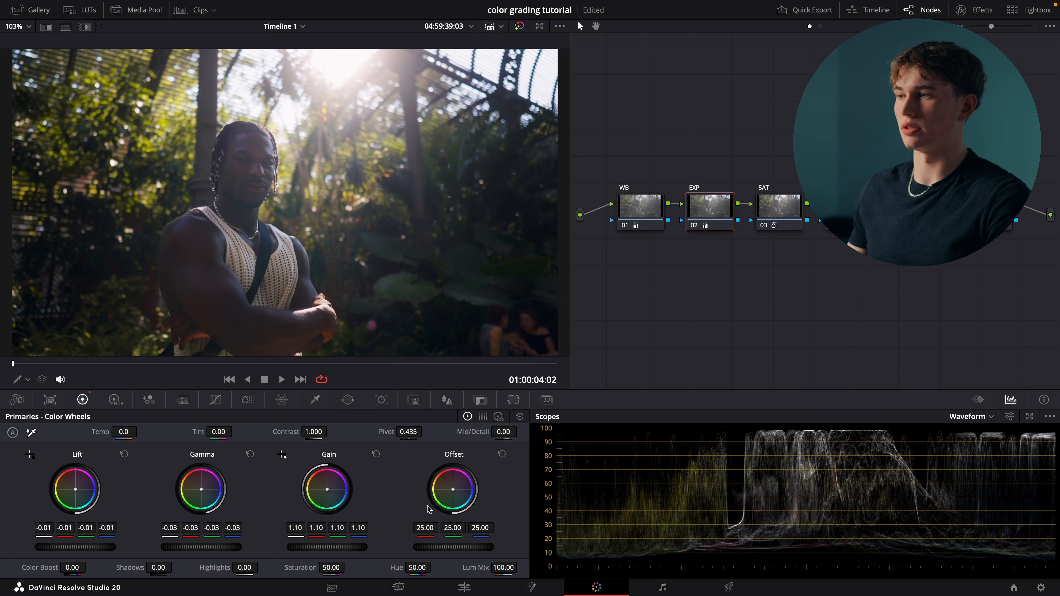
left_click_drag(195, 549, 209, 550)
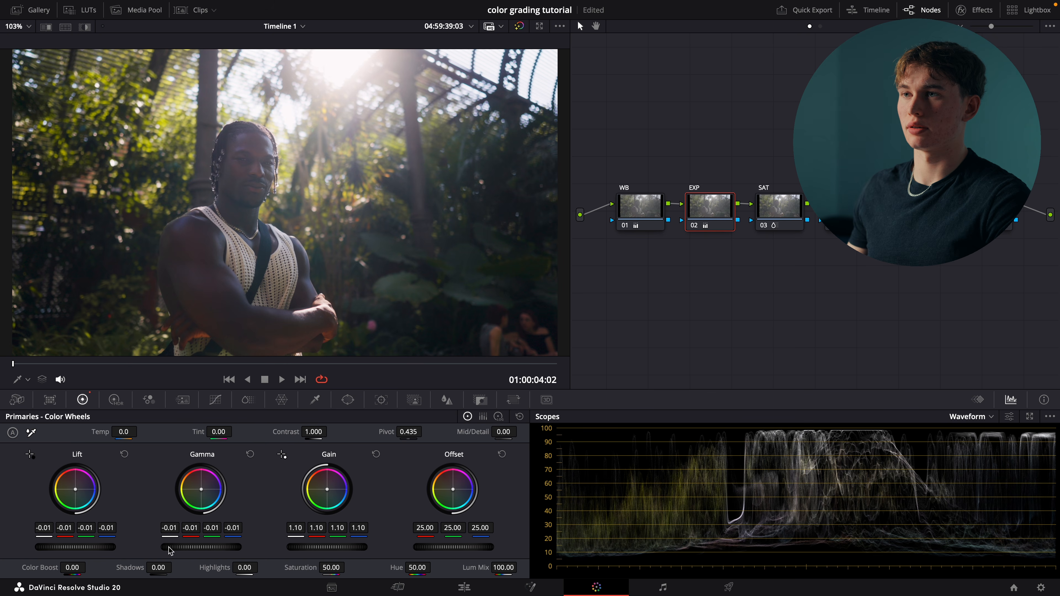
left_click_drag(321, 548, 315, 548)
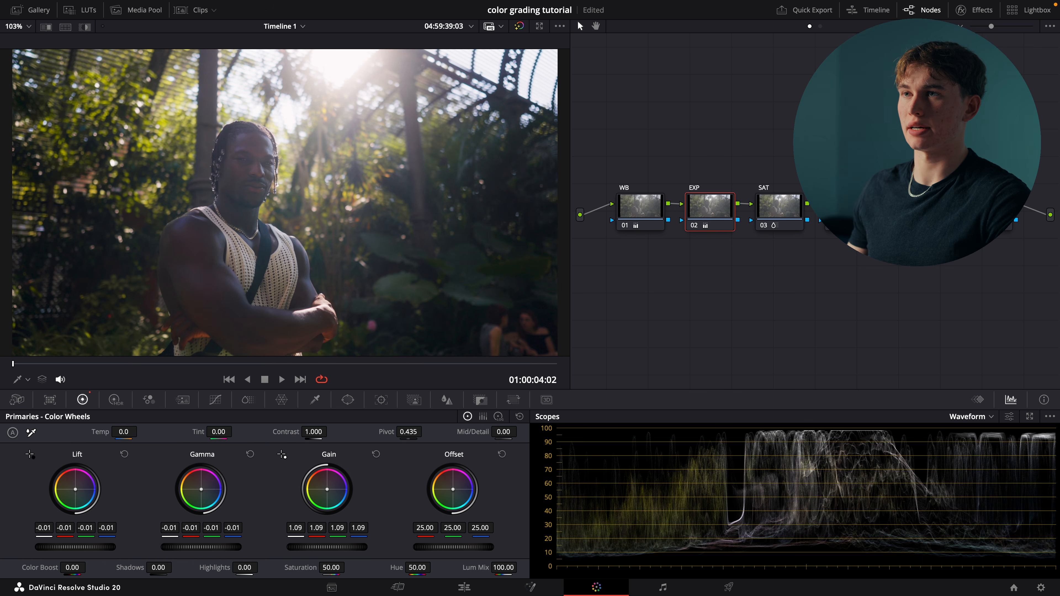
left_click_drag(90, 549, 96, 550)
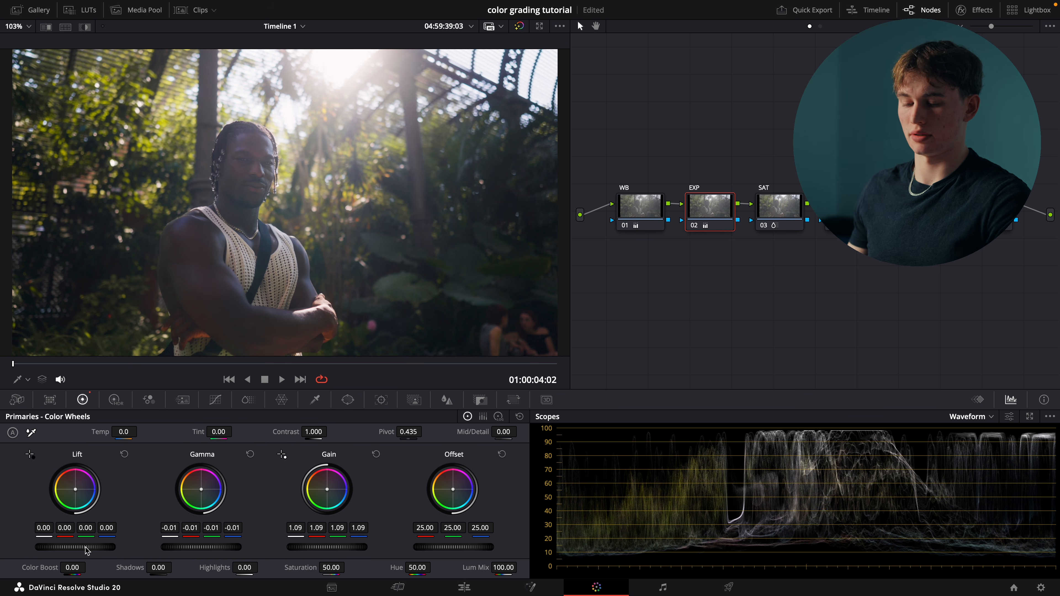
Compare the finished garden grade with the original log footage by bypassing and restoring all grades
left_click(520, 26)
left_click(520, 27)
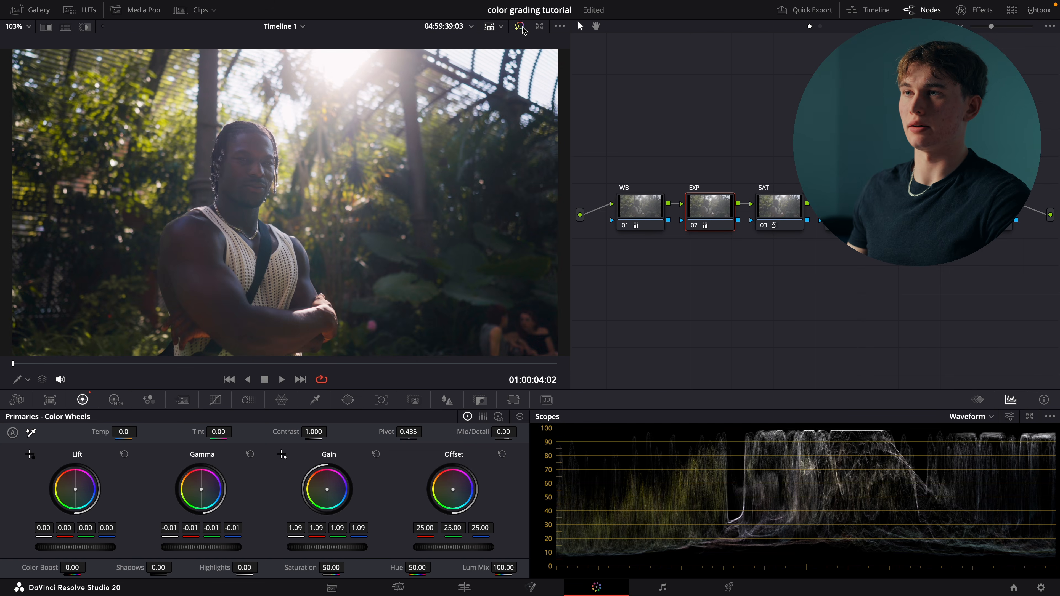
left_click(521, 26)
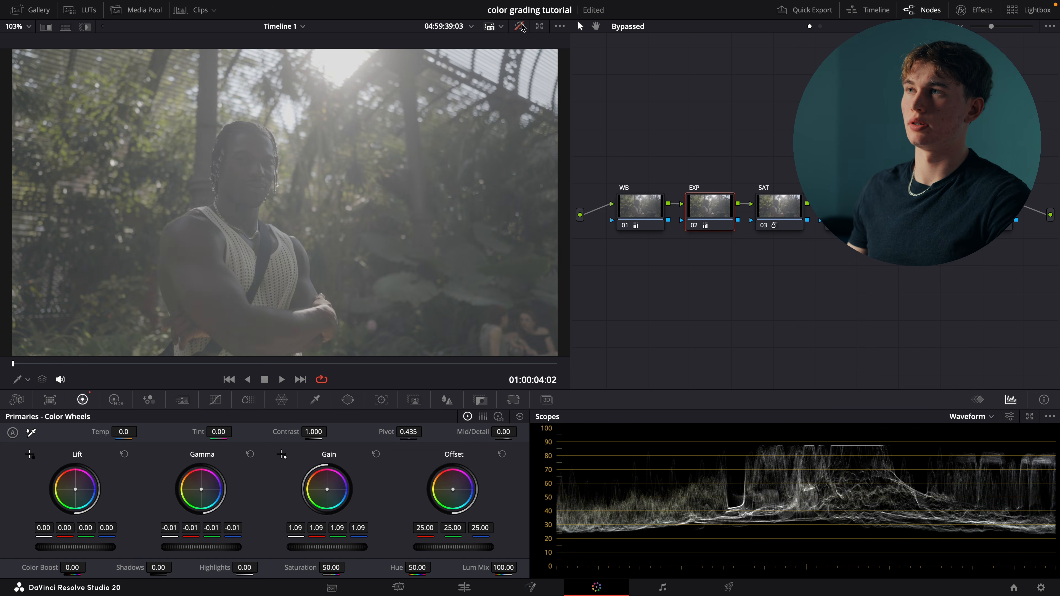
left_click(521, 27)
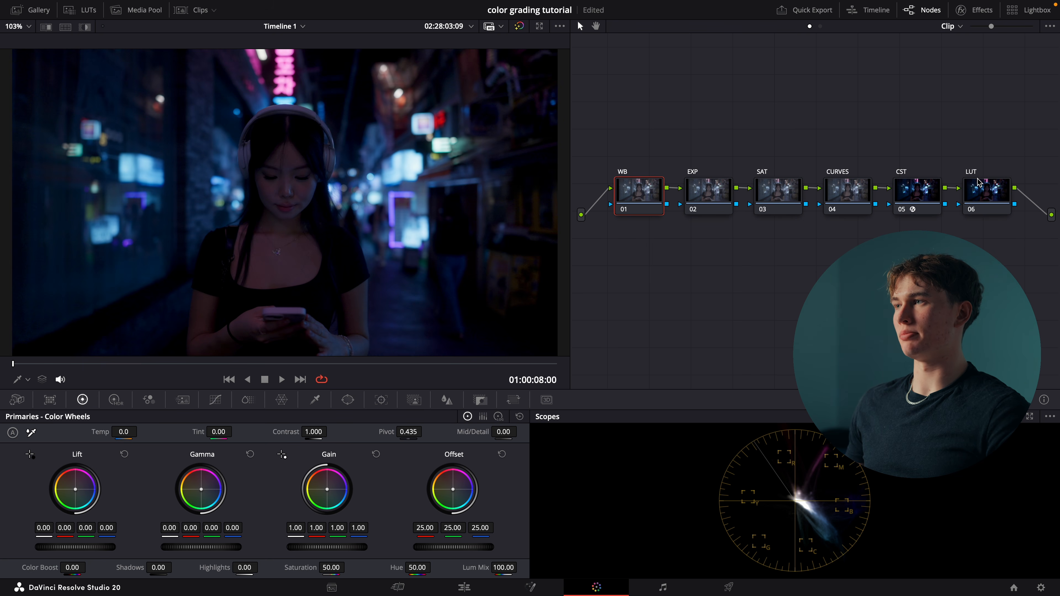
Display the waveform scope and raise the night street clip's EXP node offset to 38.30
left_click(921, 199)
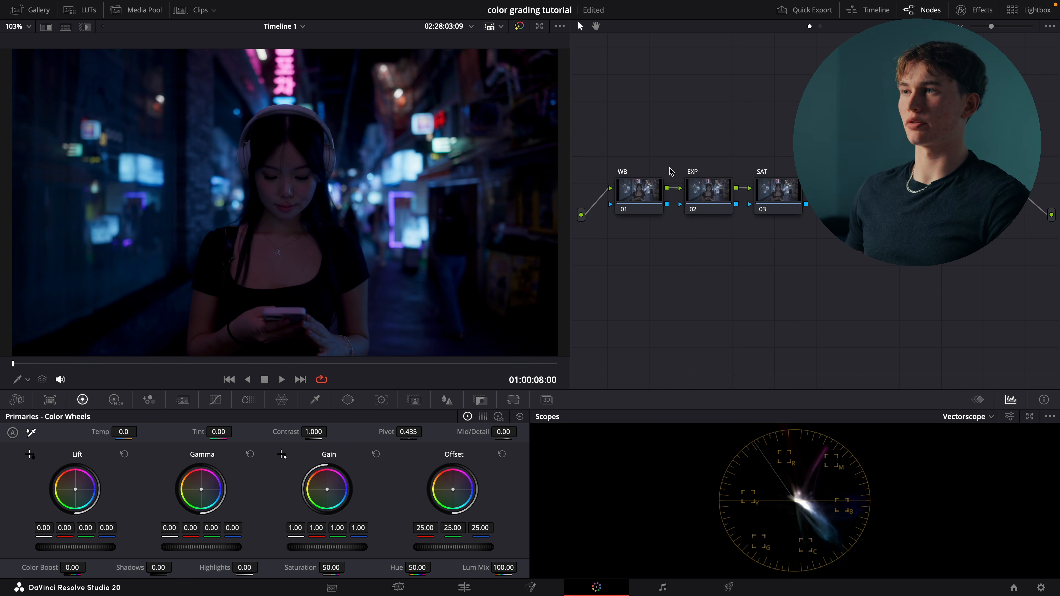
left_click(708, 194)
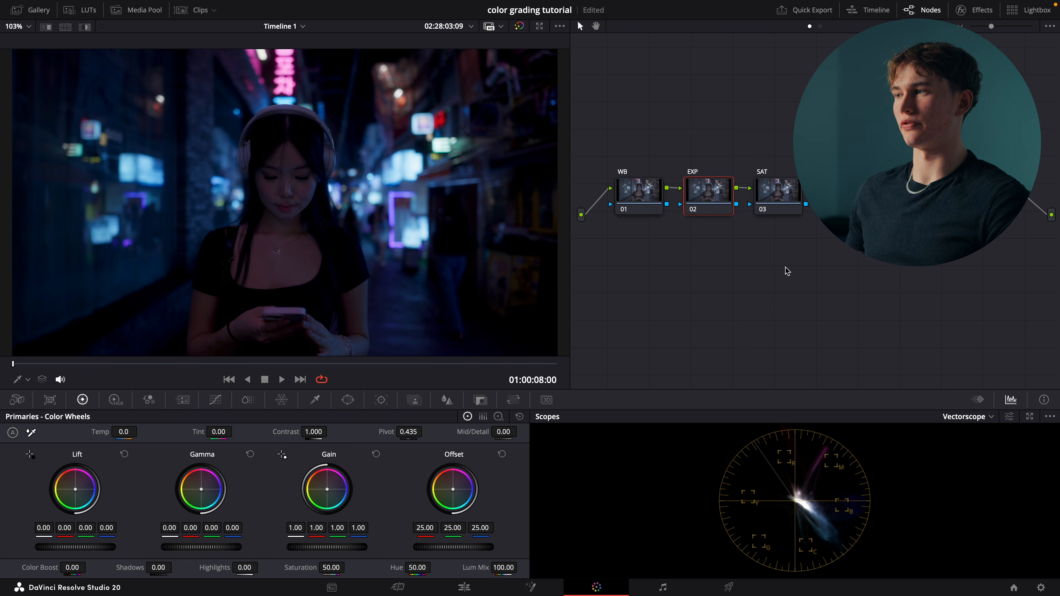
left_click(954, 416)
left_click(964, 443)
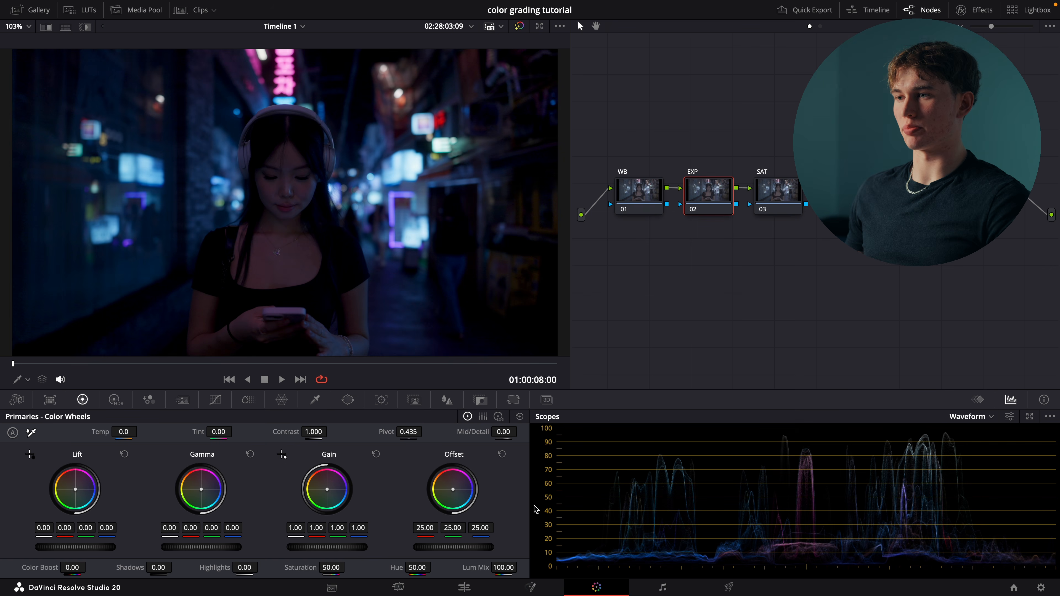
left_click_drag(441, 552, 467, 547)
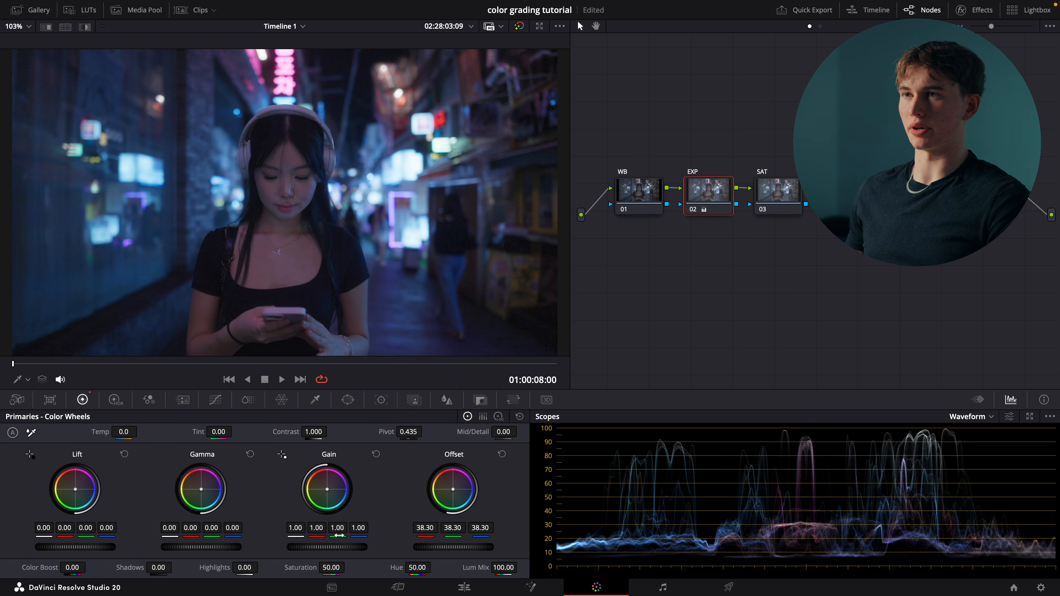
Set the EXP node's gamma to -0.03 and gain to 1.15, with lift just under 0.00
left_click_drag(202, 547, 197, 547)
left_click_drag(327, 547, 337, 547)
left_click_drag(82, 547, 80, 547)
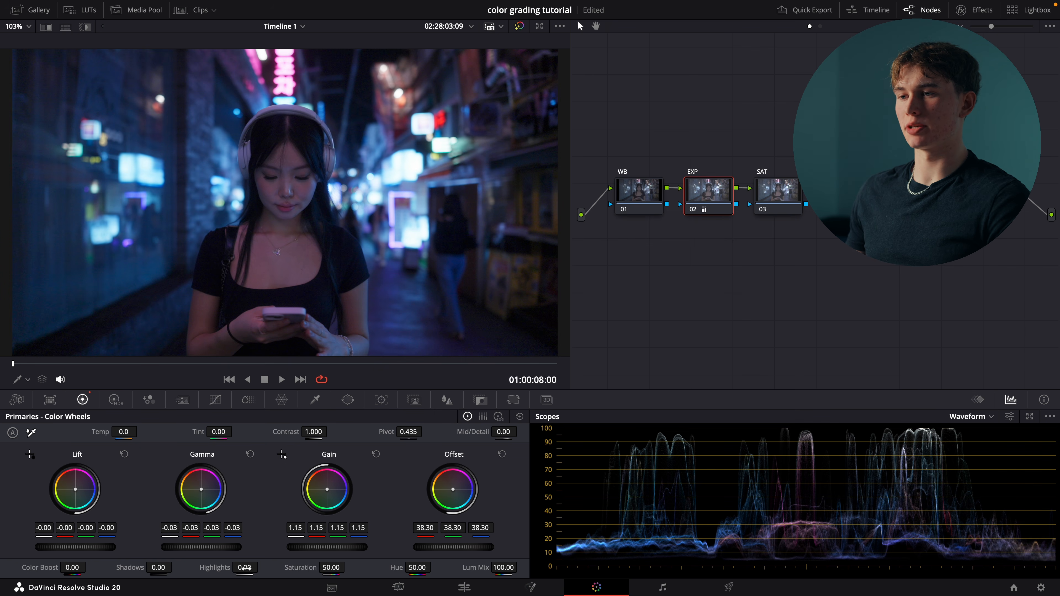
Lower the EXP node's highlights to -34.50 and compare the image with and without that change
left_click_drag(246, 568, 225, 568)
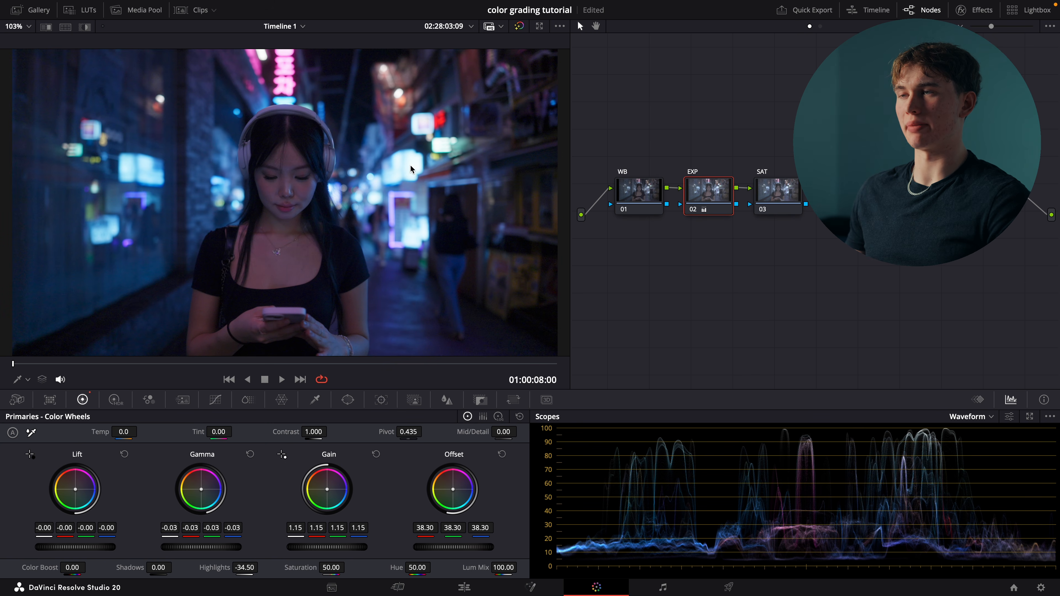
key("super+z")
key("super+shift+z")
key("super+z")
key("super+shift+z")
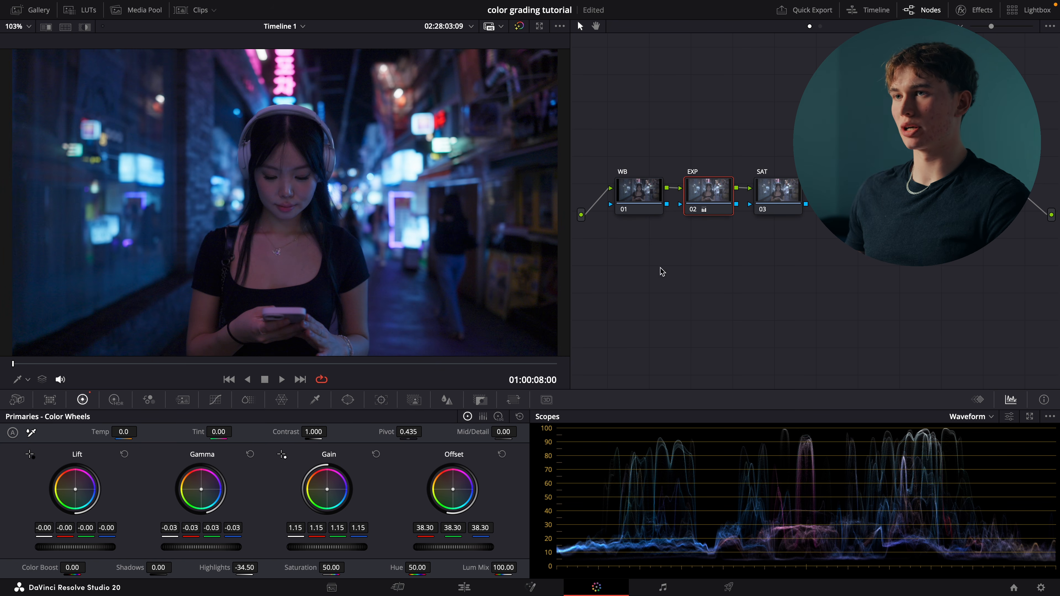
On the WB node, try a strong warm offset, reset it, and set a subtler offset of 24.92, 24.58, 22.19 while monitoring the vectorscope
left_click(640, 195)
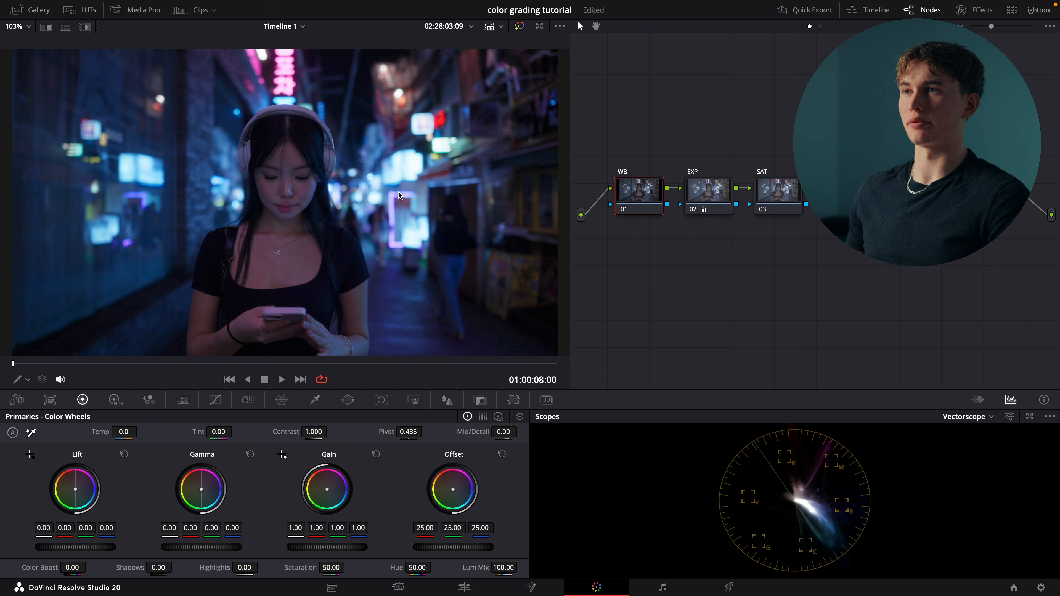
key("ctrl+s")
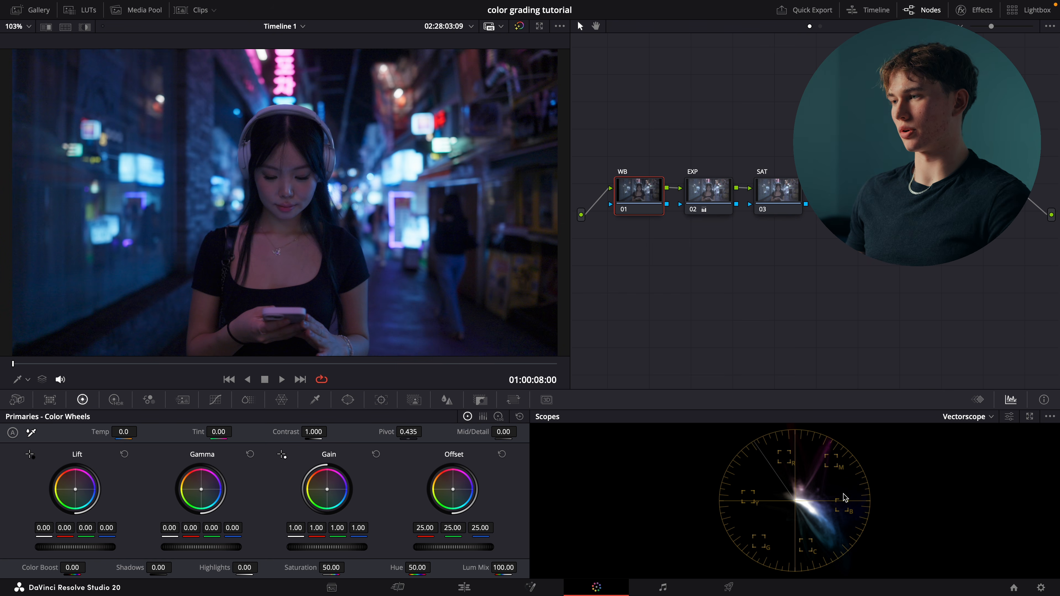
left_click_drag(453, 489, 451, 488)
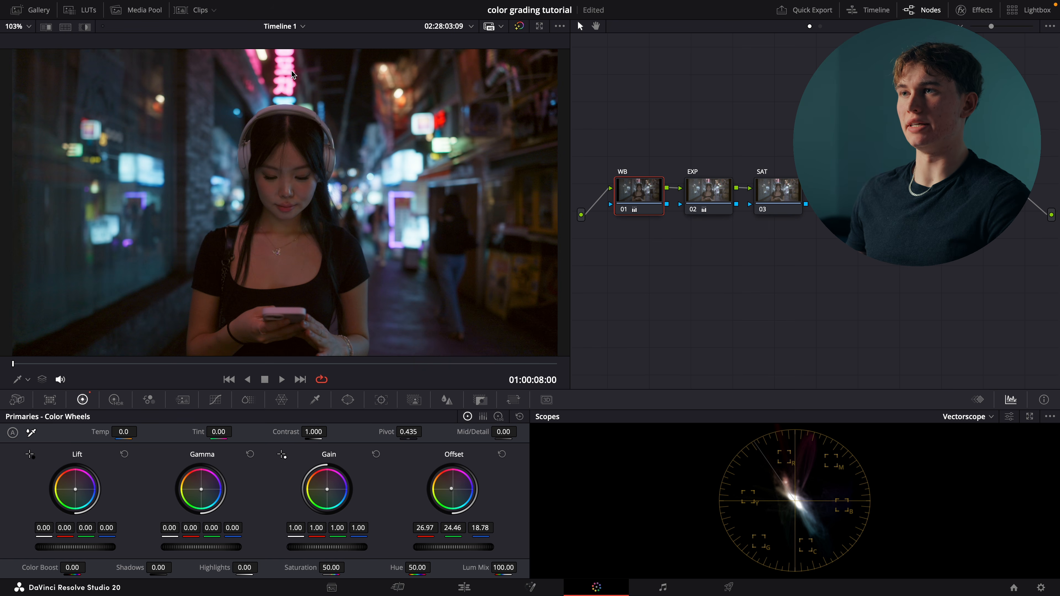
left_click(502, 454)
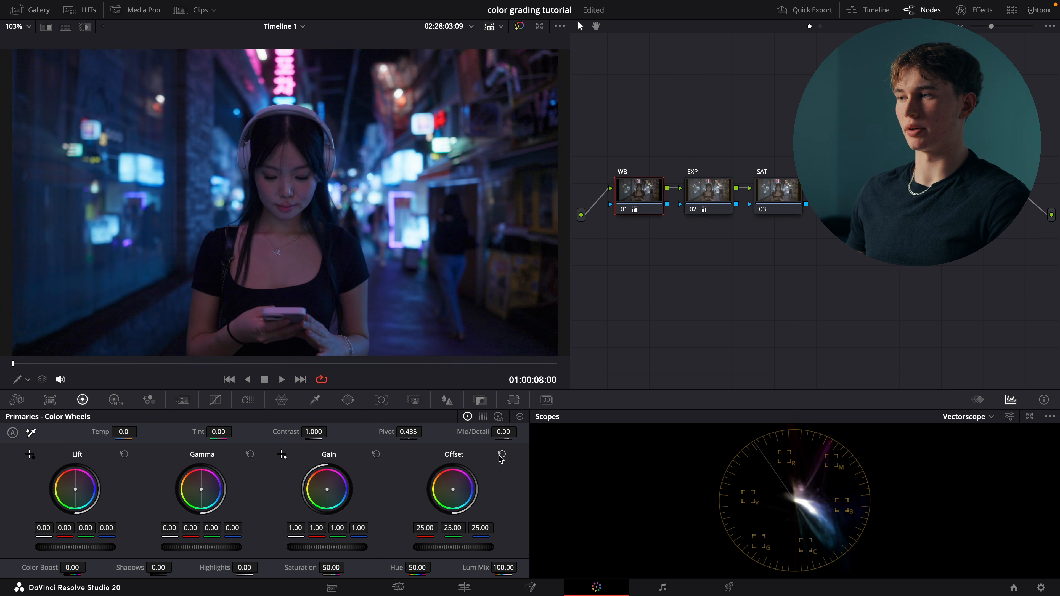
left_click_drag(452, 489, 452, 489)
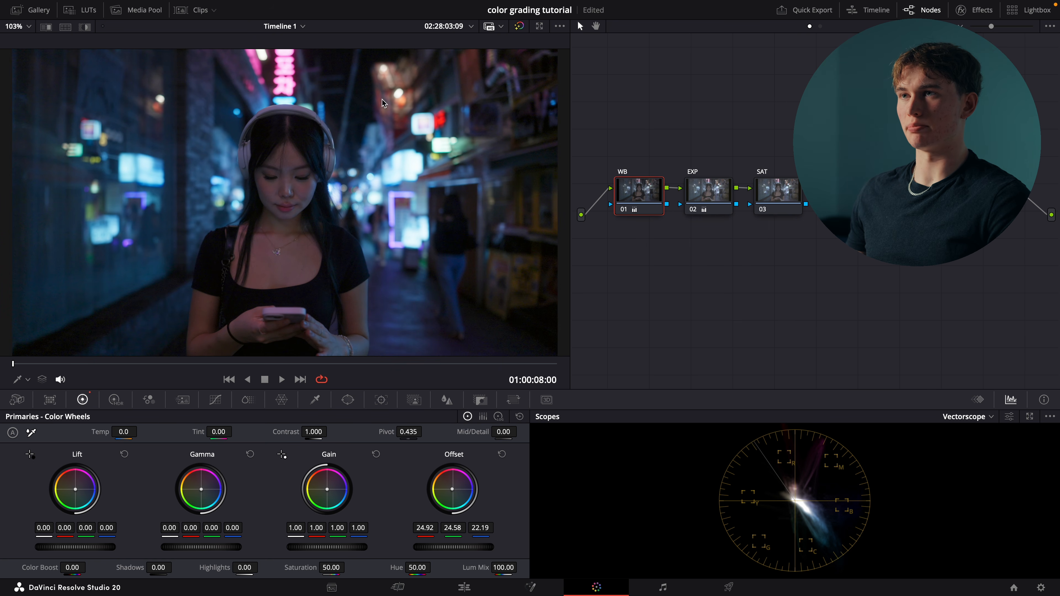
Compare the night street image with the WB node disabled and enabled
key("ctrl+d")
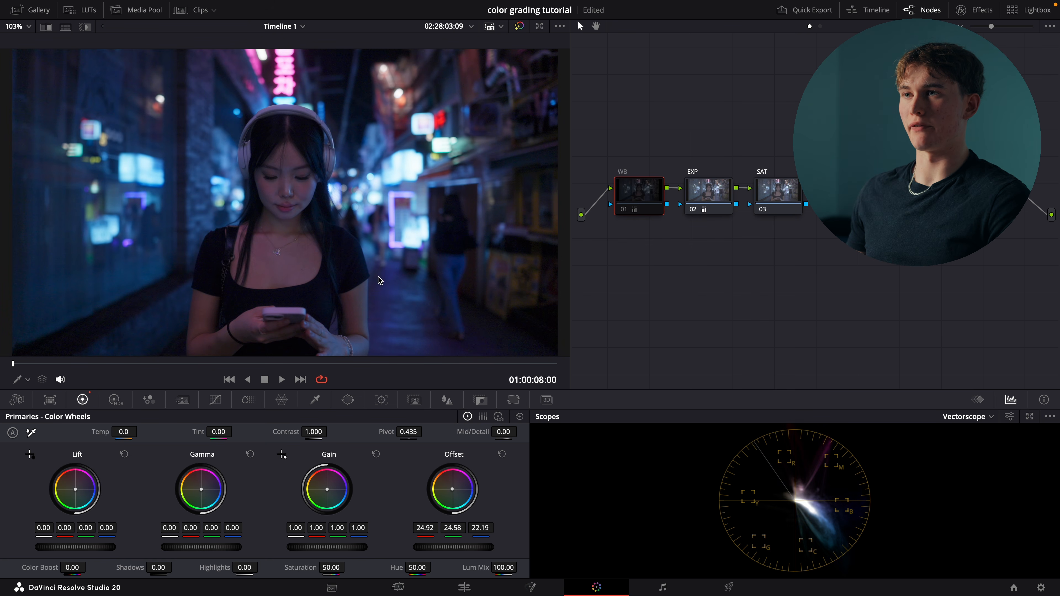
key("ctrl+d")
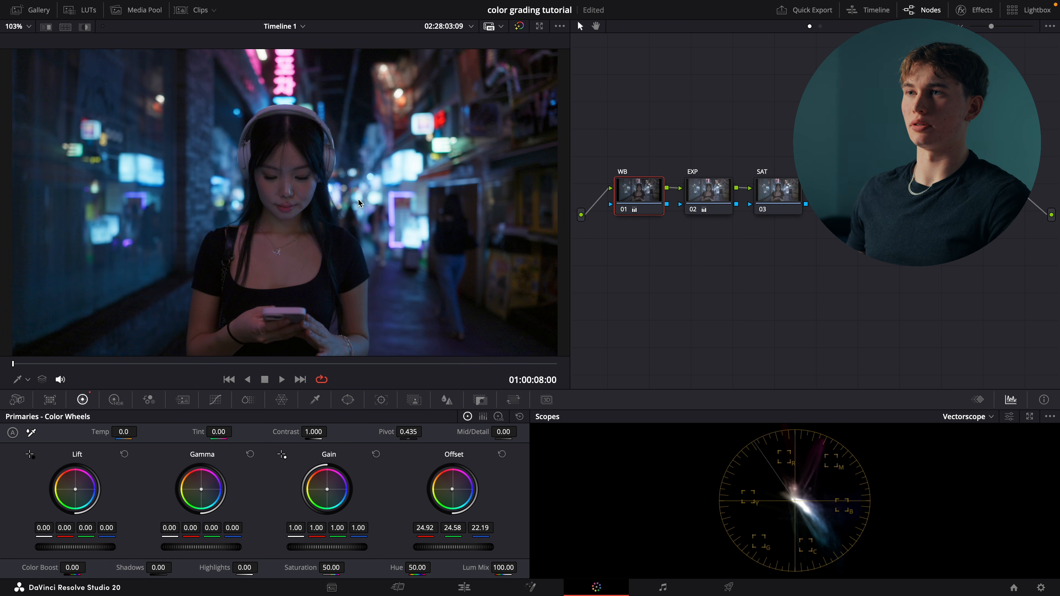
key("ctrl+d")
key("ctrl+d")
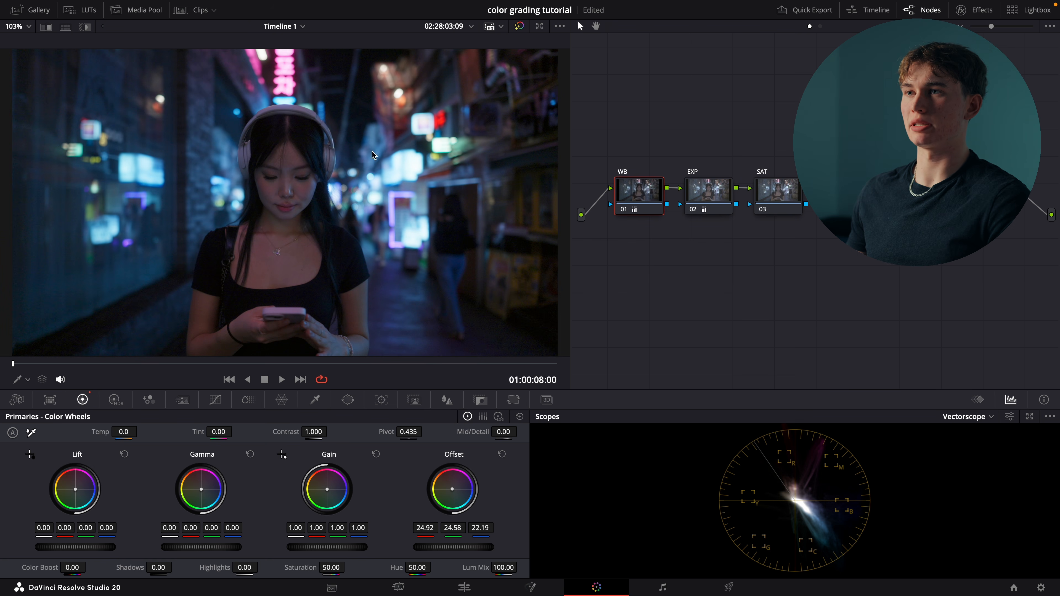
key("ctrl+d")
key("ctrl+d")
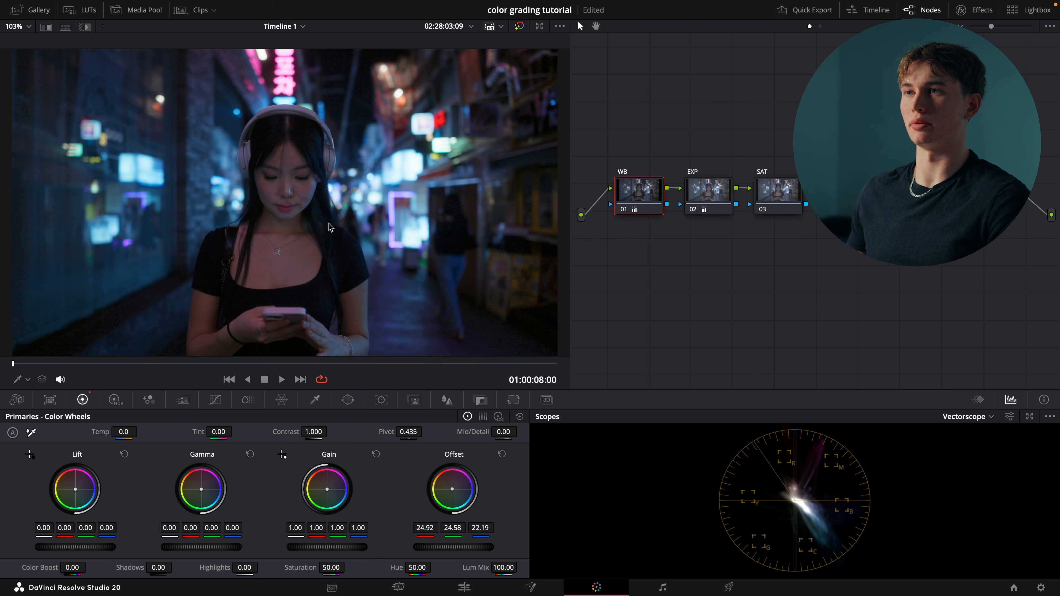
Refine the WB node's offset to 24.64, 24.45, 22.61 and compare the image with the node bypassed
left_click_drag(452, 489, 453, 490)
key("ctrl+d")
key("ctrl+d")
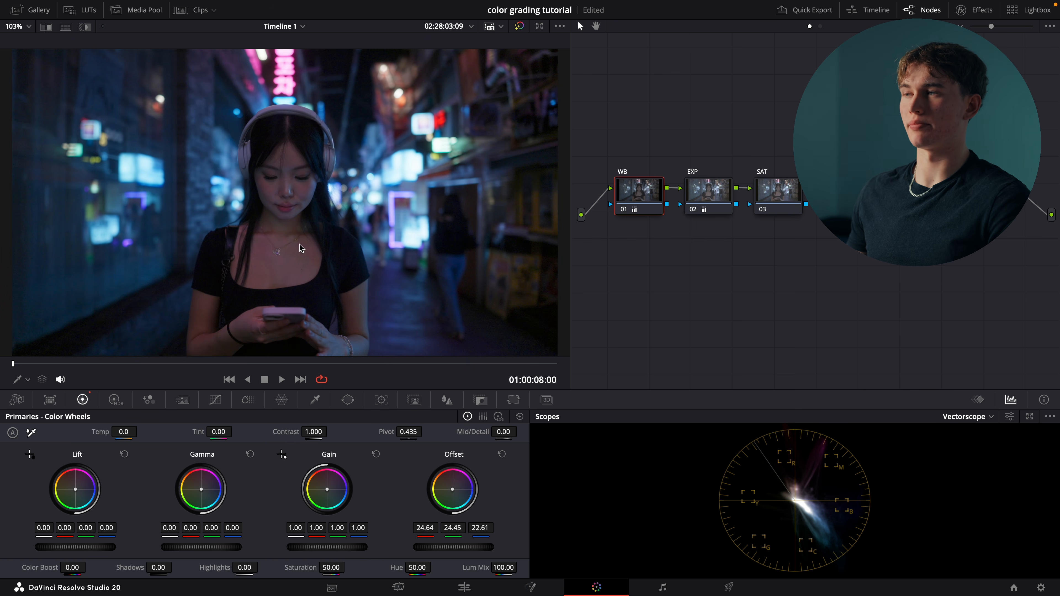
On the SAT node, raise the overall ColorSlice saturation to 1.22
left_click(778, 199)
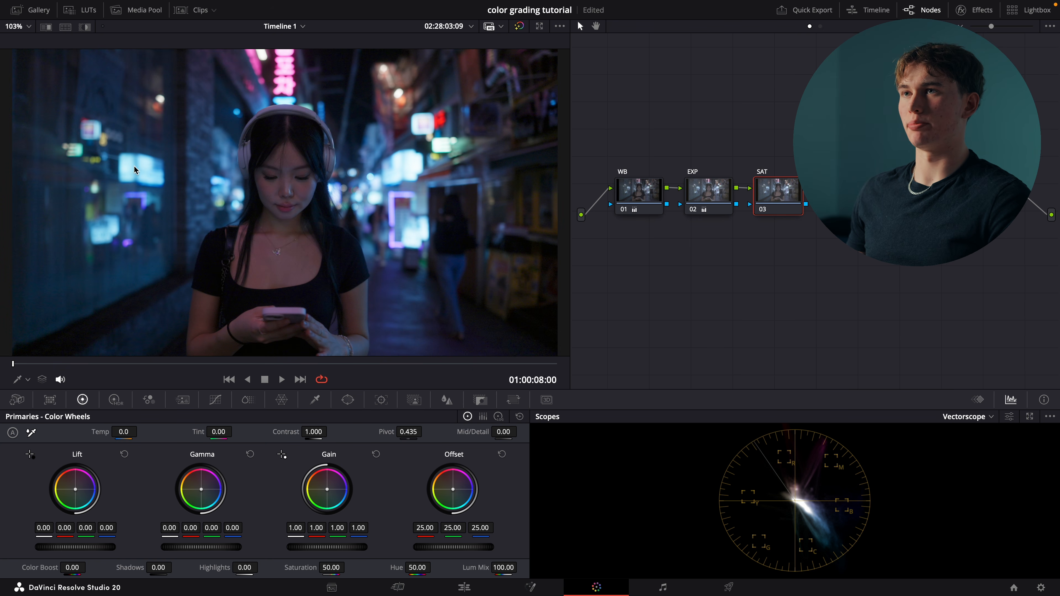
left_click(247, 400)
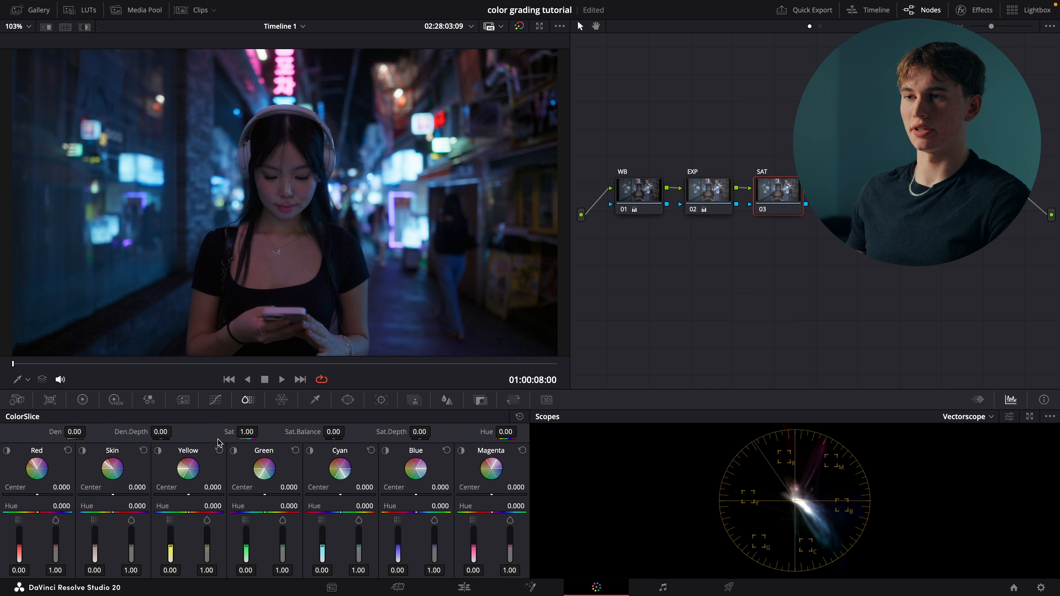
left_click_drag(245, 432, 262, 431)
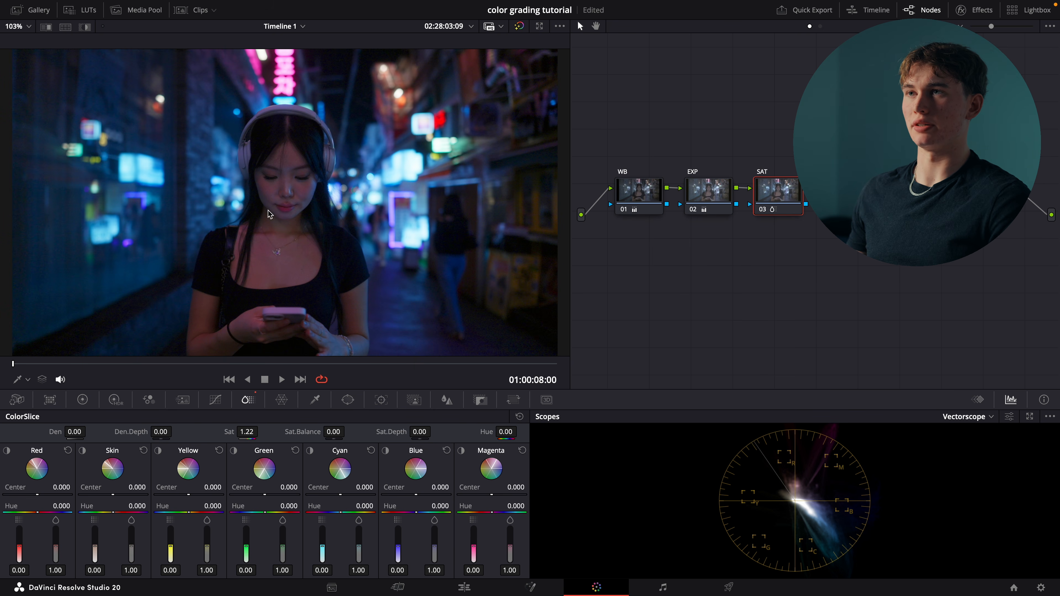
On the CURVES node, anchor the custom curve in the highlights and add a control point in the shadows
left_click(856, 201)
left_click(215, 399)
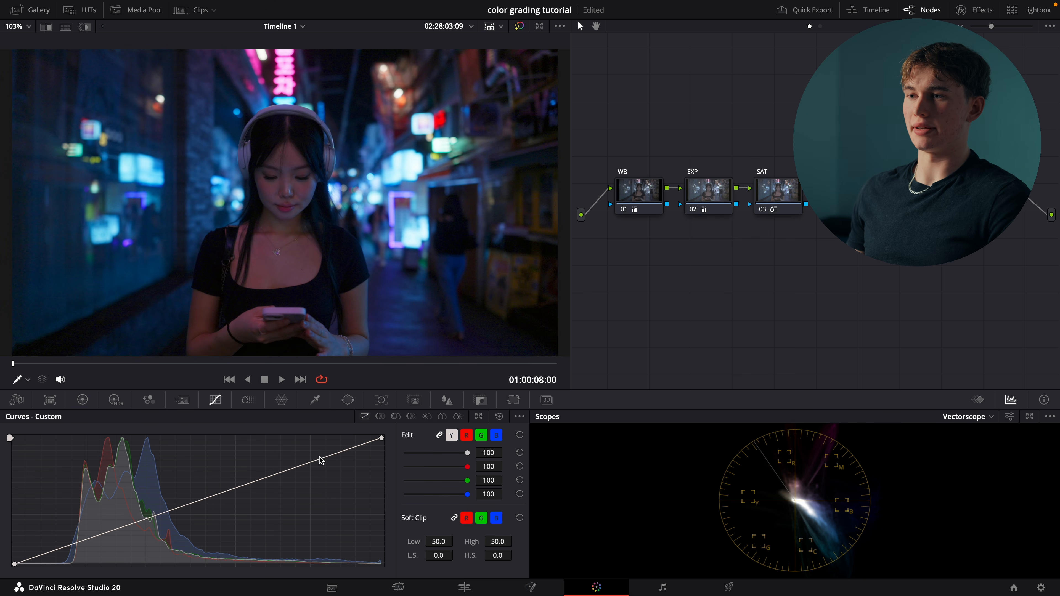
left_click(317, 457)
left_click_drag(314, 457, 312, 458)
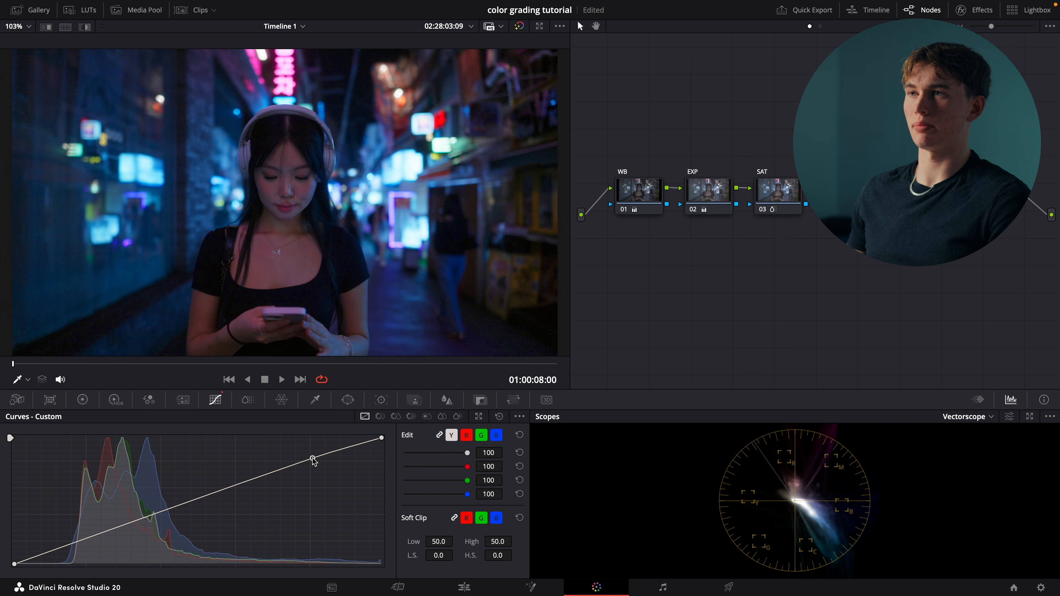
left_click(92, 535)
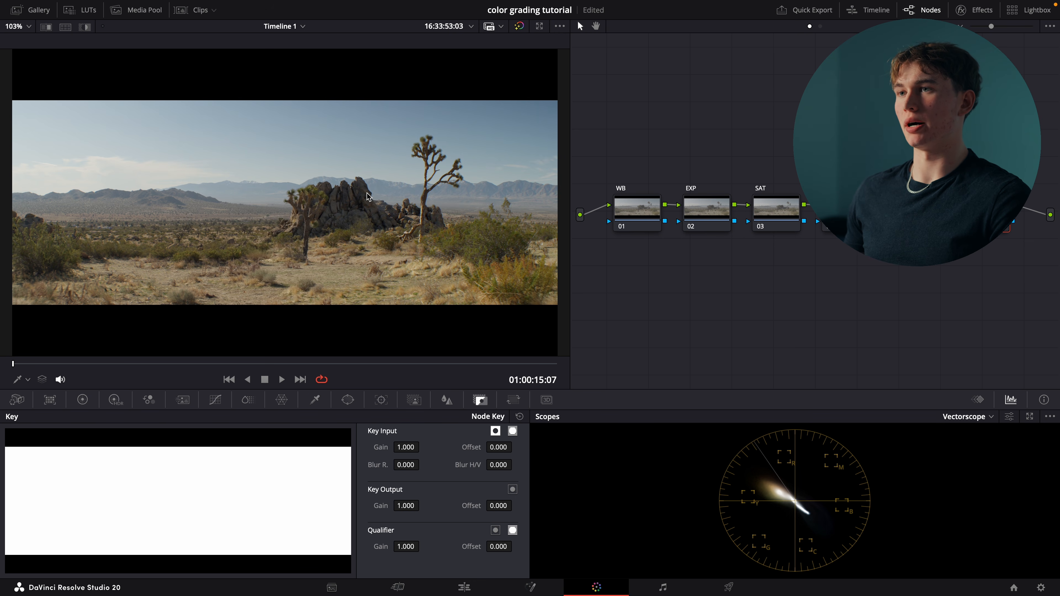
Try a cooler offset of 23.99, 24.24, 25.50 on the desert clip's WB node and compare it with the node bypassed
left_click(633, 207)
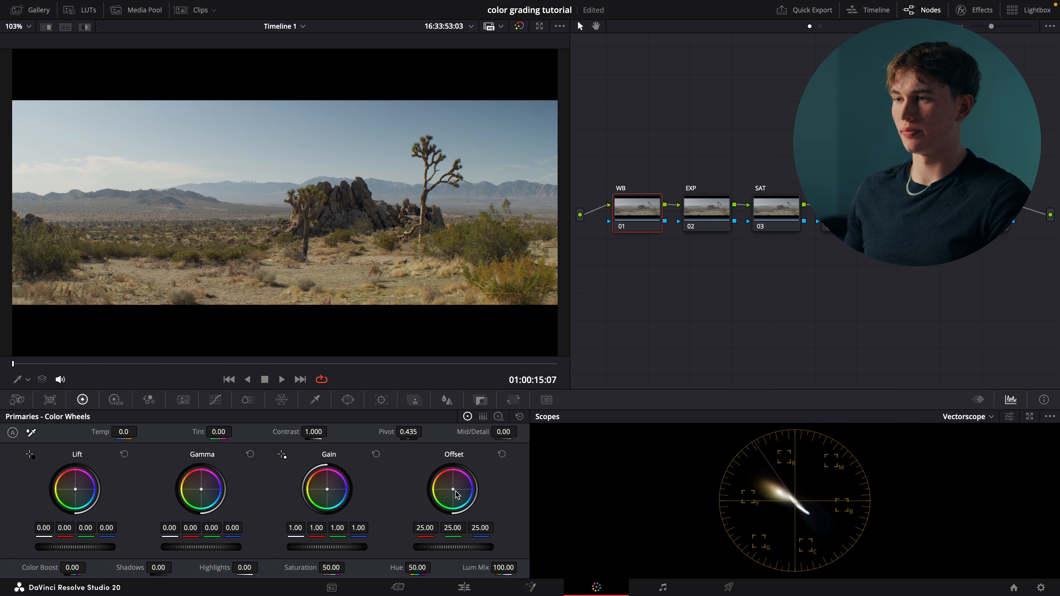
left_click_drag(456, 493, 468, 489)
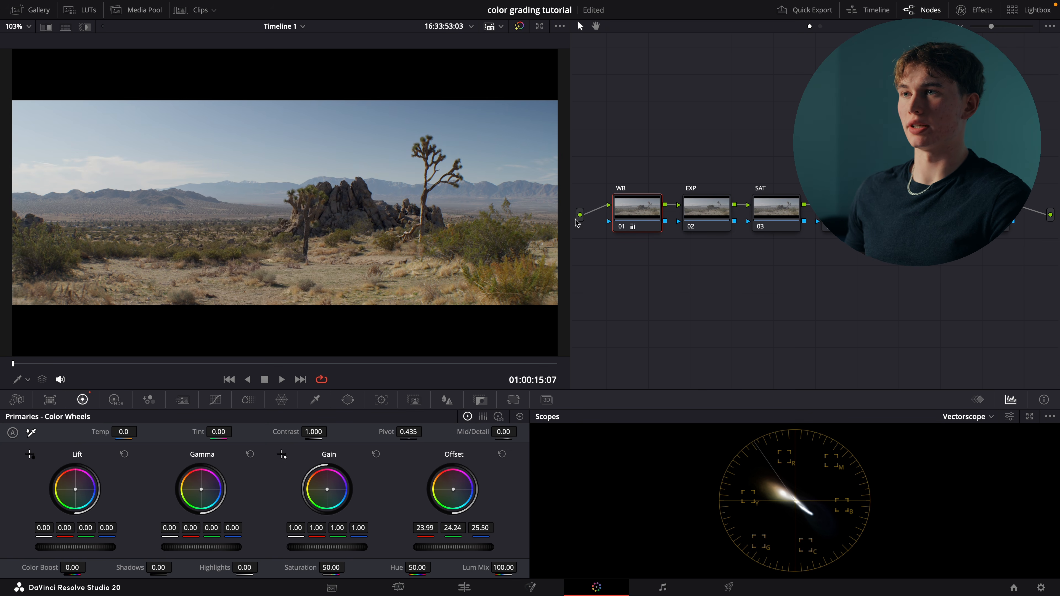
key("ctrl+d")
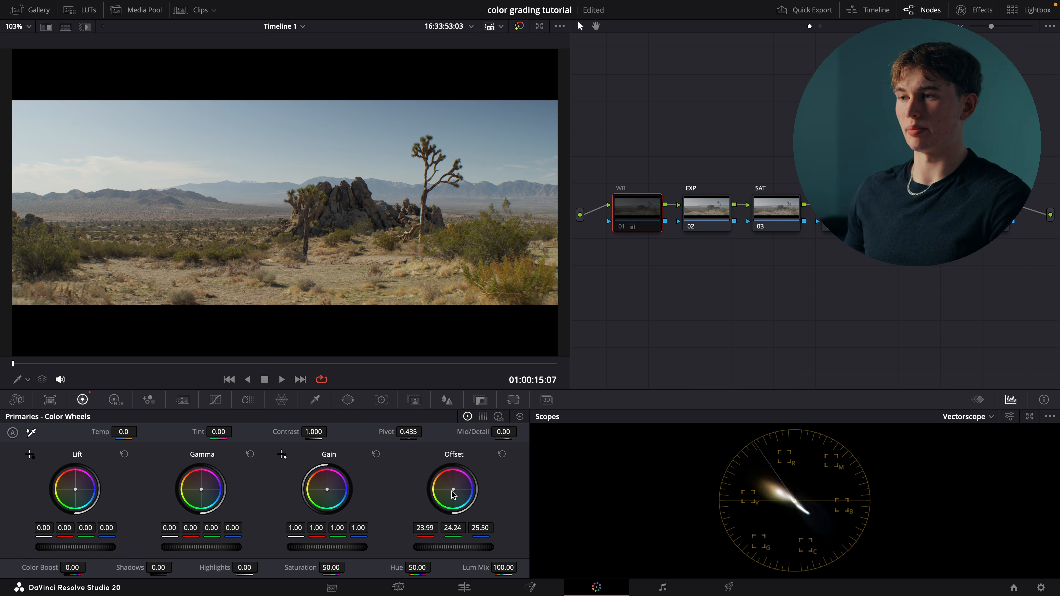
key("super+d")
Try a subtler WB offset of 24.63, 24.61, 24.80, compare it with the node bypassed, and reset the offset
left_click_drag(454, 489, 454, 490)
key("super+d")
key("super+d")
key("super+d")
left_click_drag(454, 493, 454, 492)
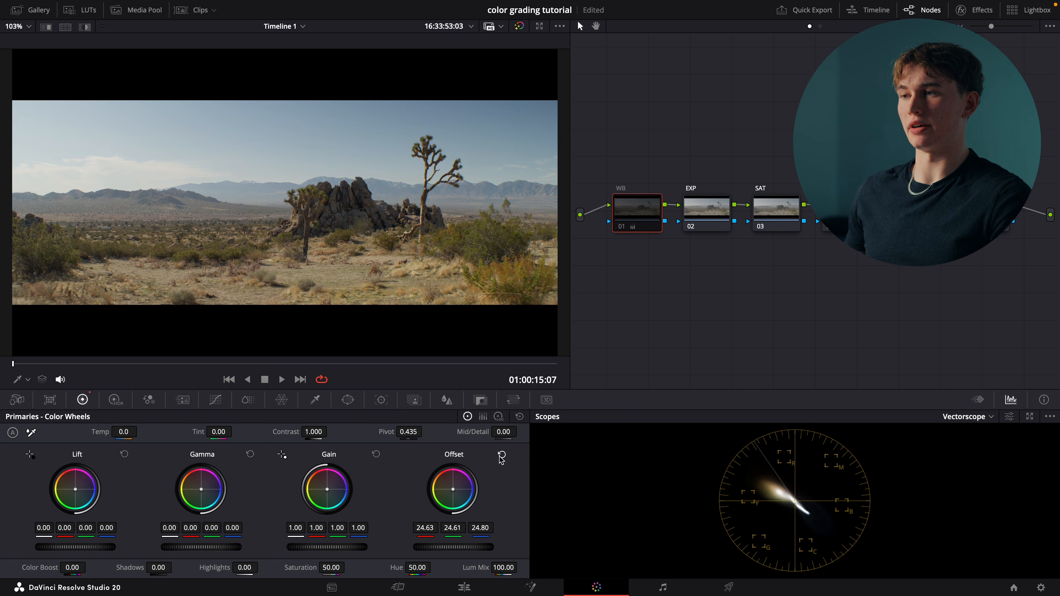
key("super+d")
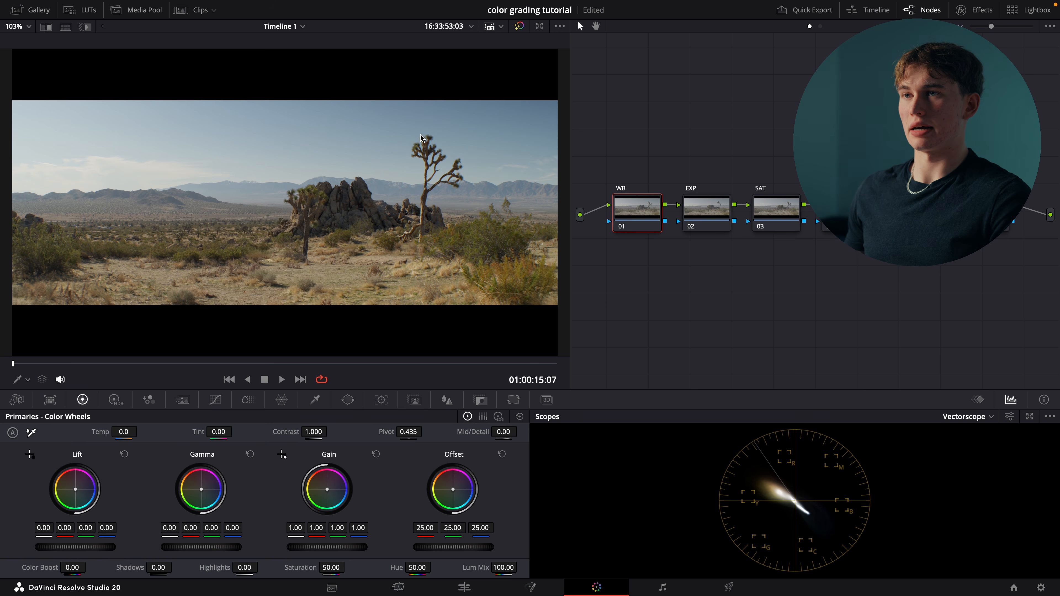
Display the waveform scope and set the desert clip's EXP node to gamma -0.02 and gain 1.06
left_click(715, 212)
left_click(968, 417)
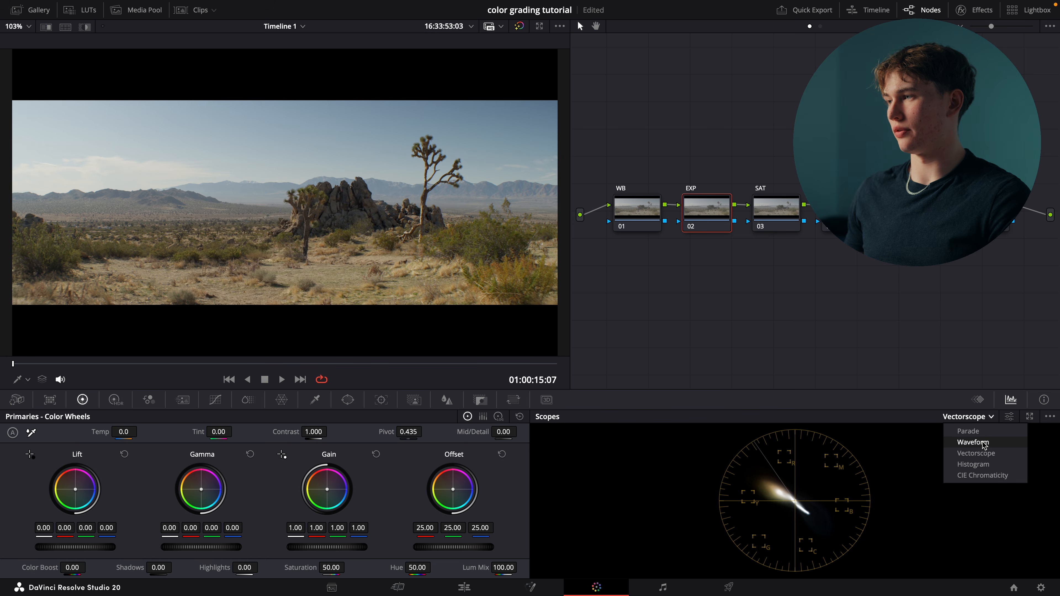
left_click(977, 442)
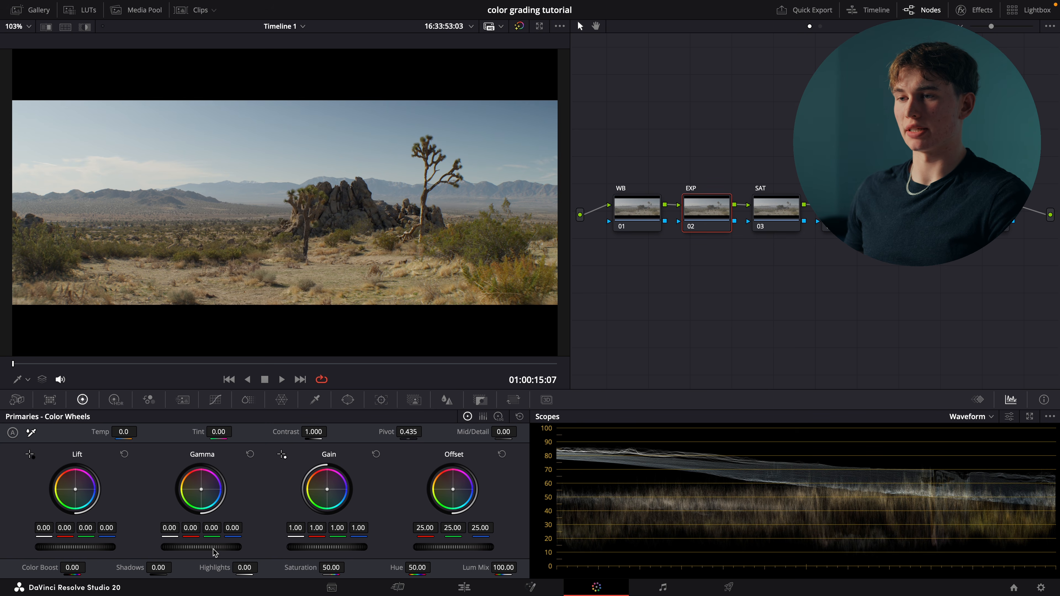
left_click_drag(218, 554, 207, 554)
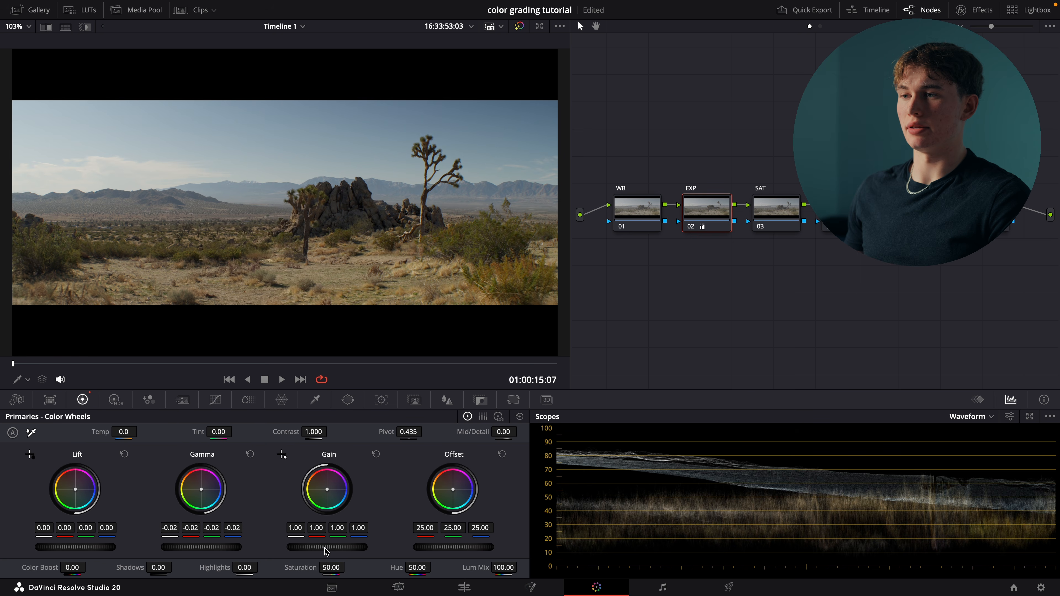
left_click_drag(327, 547, 341, 547)
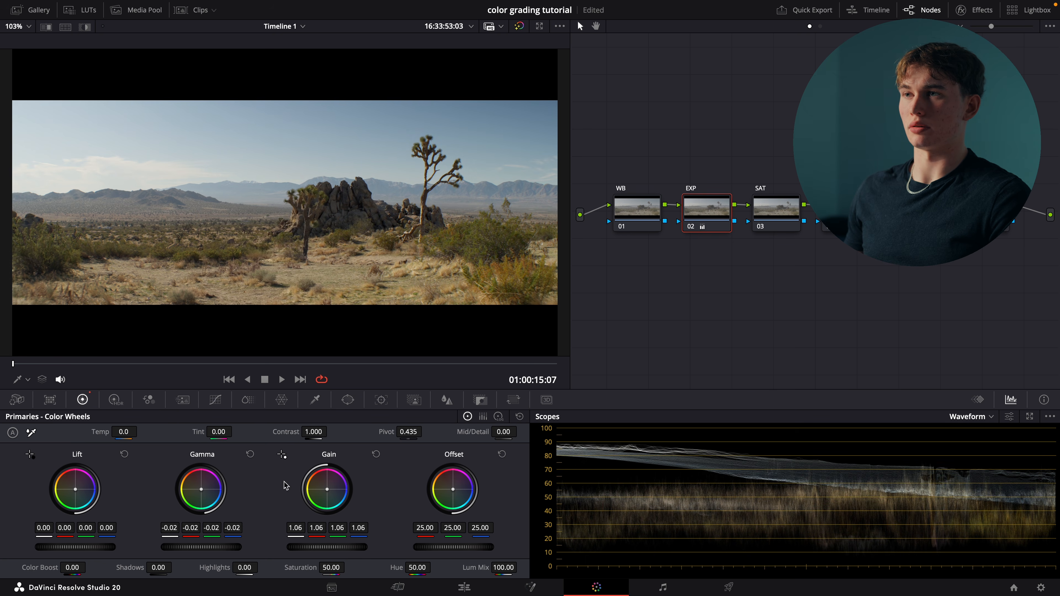
Compare the desert image with the EXP node disabled and enabled
key("super+d")
key("super+d")
key("super+d")
key("super+d")
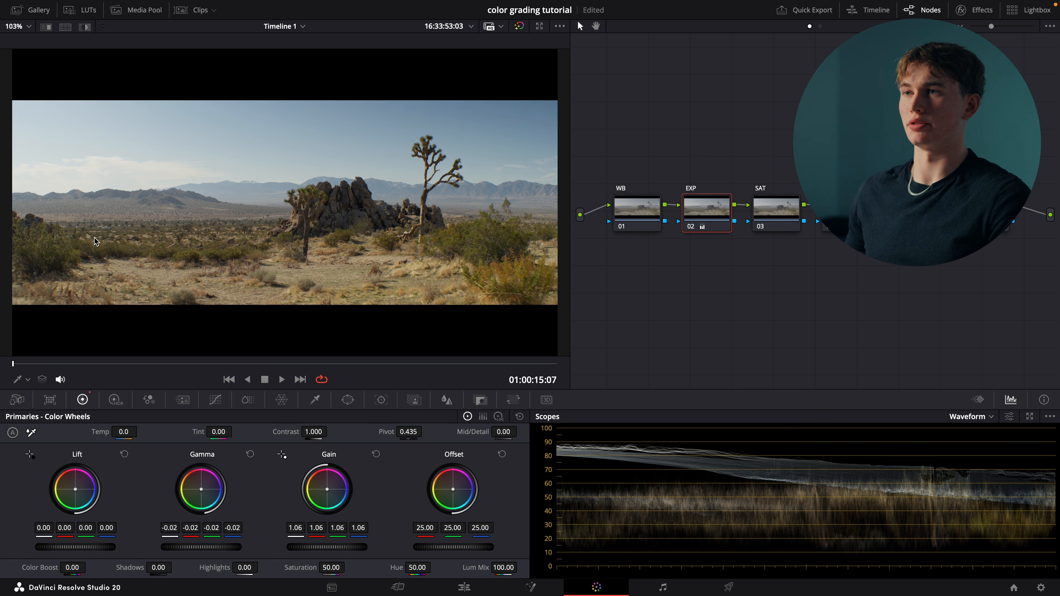
On the desert clip's SAT node, raise the overall ColorSlice saturation to 1.10
left_click(776, 206)
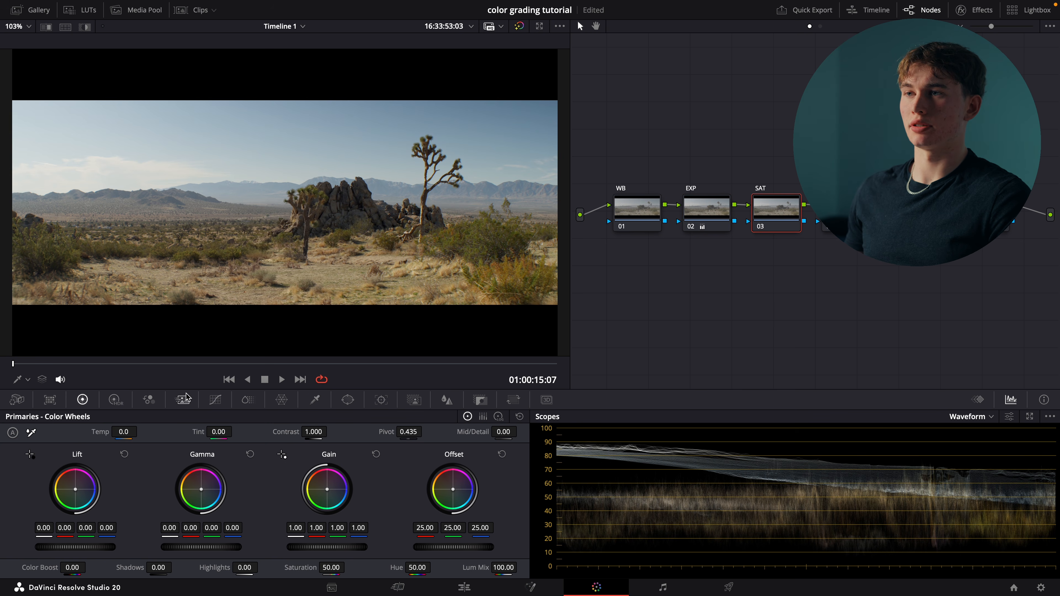
left_click(248, 399)
mouse_move(246, 432)
left_mouse_down()
mouse_move(266, 432)
mouse_move(254, 432)
left_mouse_up()
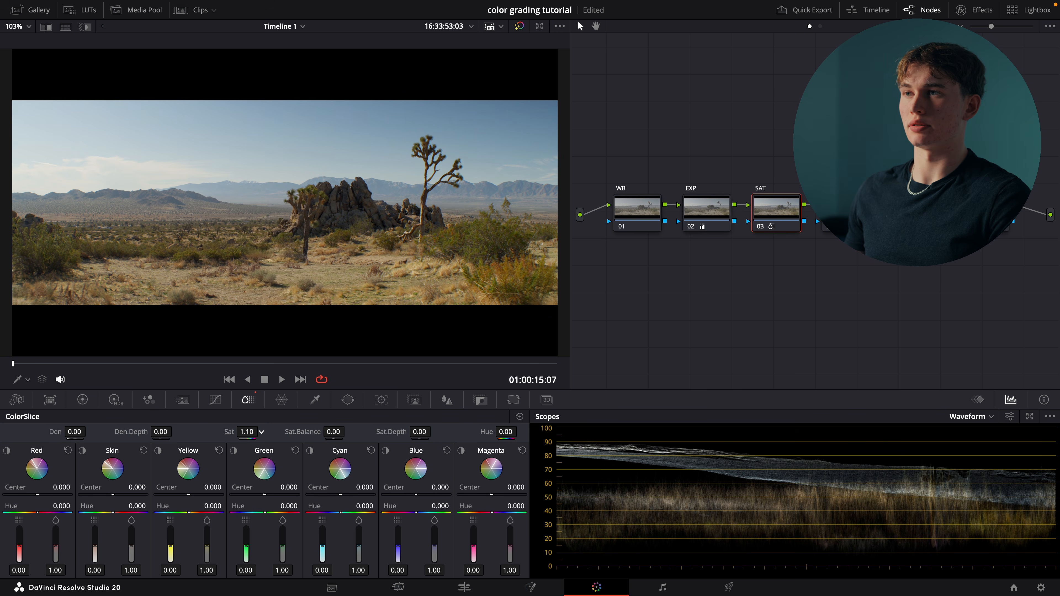
Compare the SAT node off and on, and slightly lift the highlights while anchoring the shadows with the CURVES node's custom curve
key("super+d")
key("super+d")
left_click(850, 223)
left_click(221, 399)
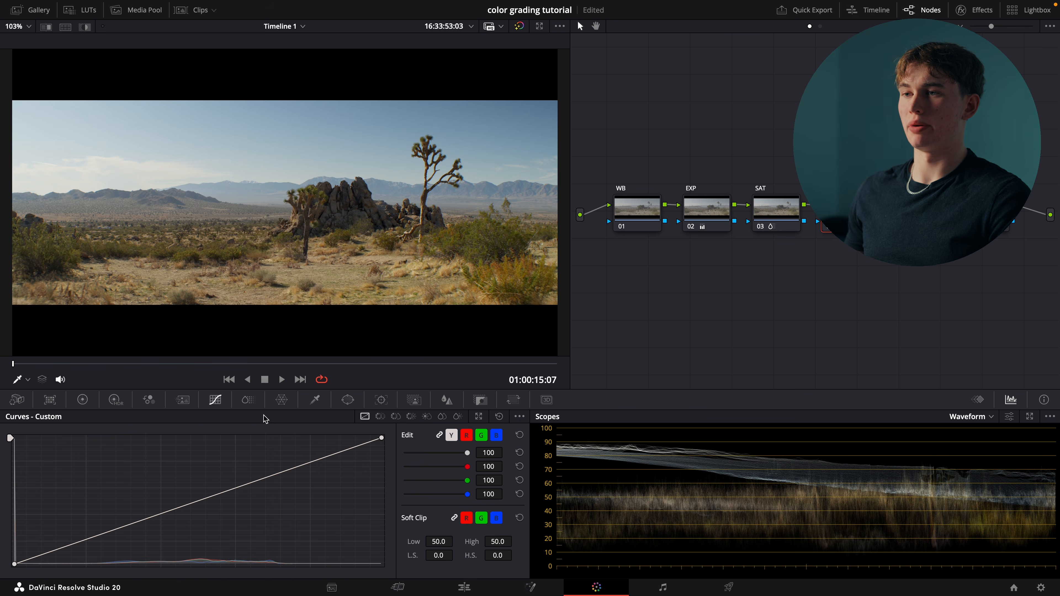
left_click(314, 460)
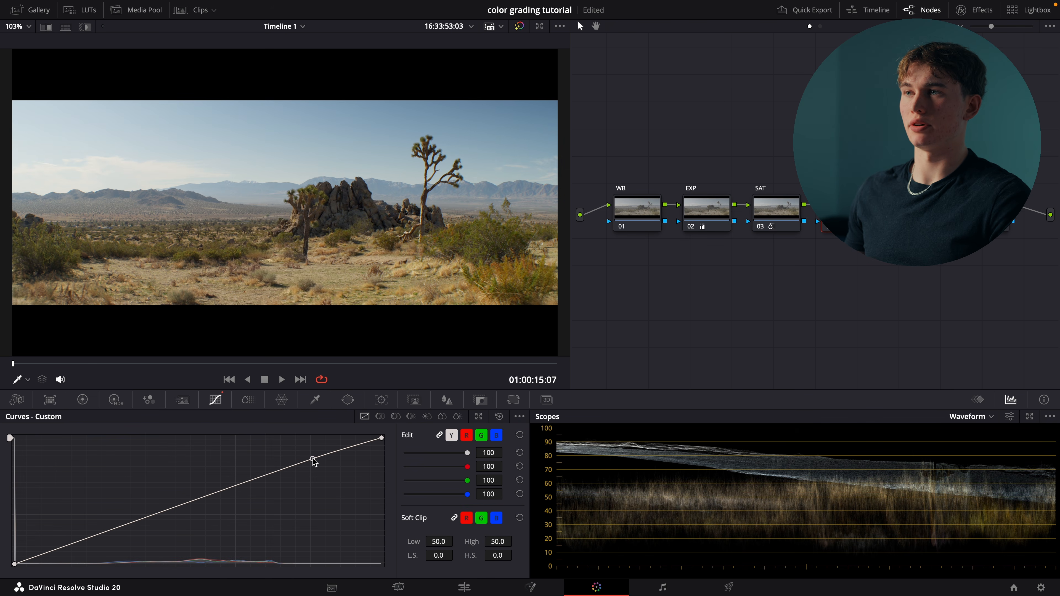
left_click(112, 530)
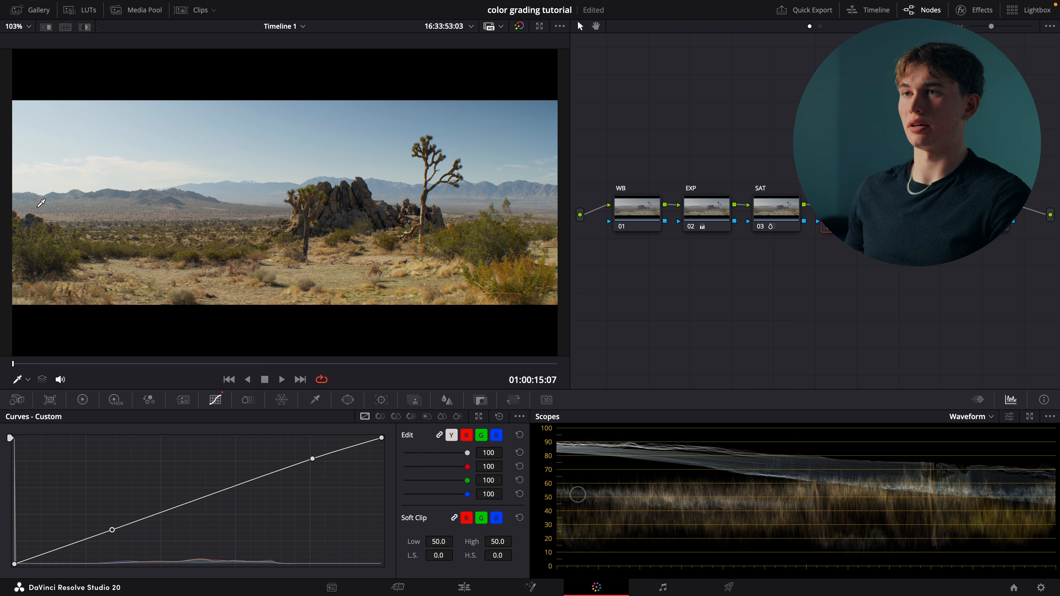
On the CURVES node's Hue Vs Hue curve, sample the sky and the ground, rotating the sky hue by 13.60 and the ground hue by -0.80
left_click(380, 417)
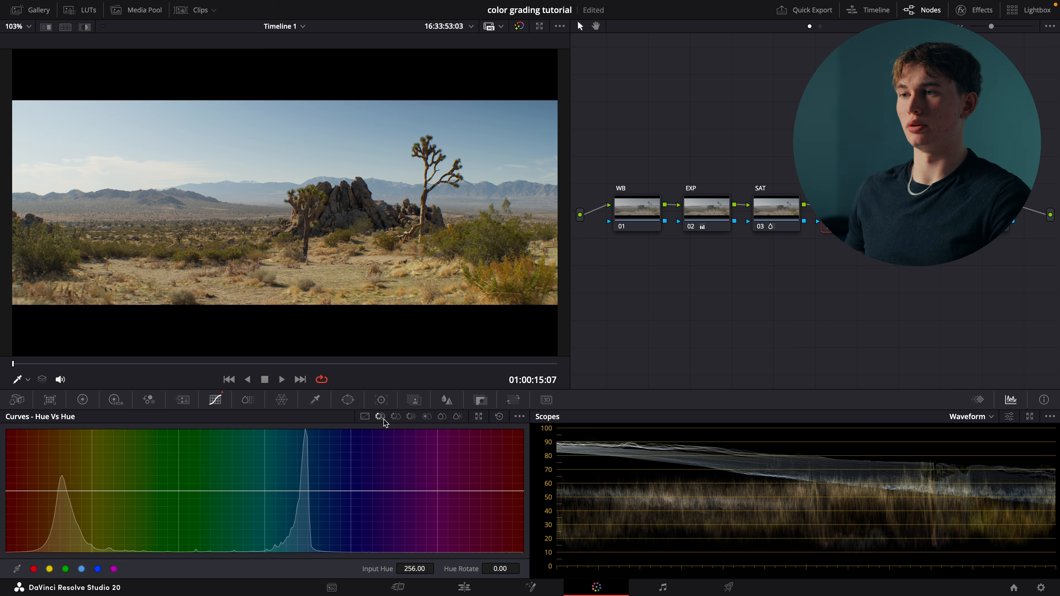
left_click(499, 115)
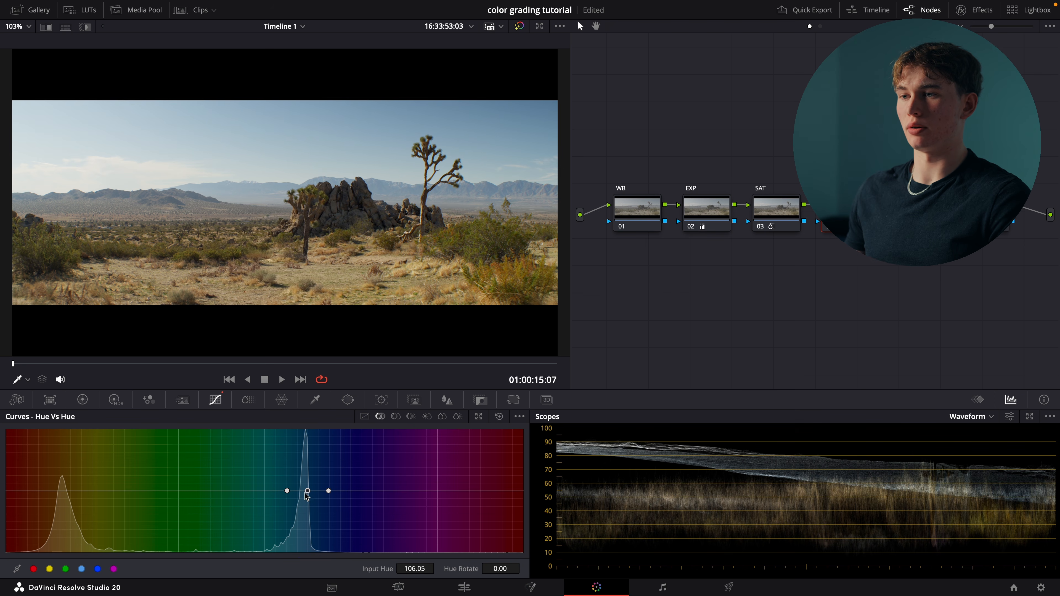
left_click_drag(308, 494, 308, 492)
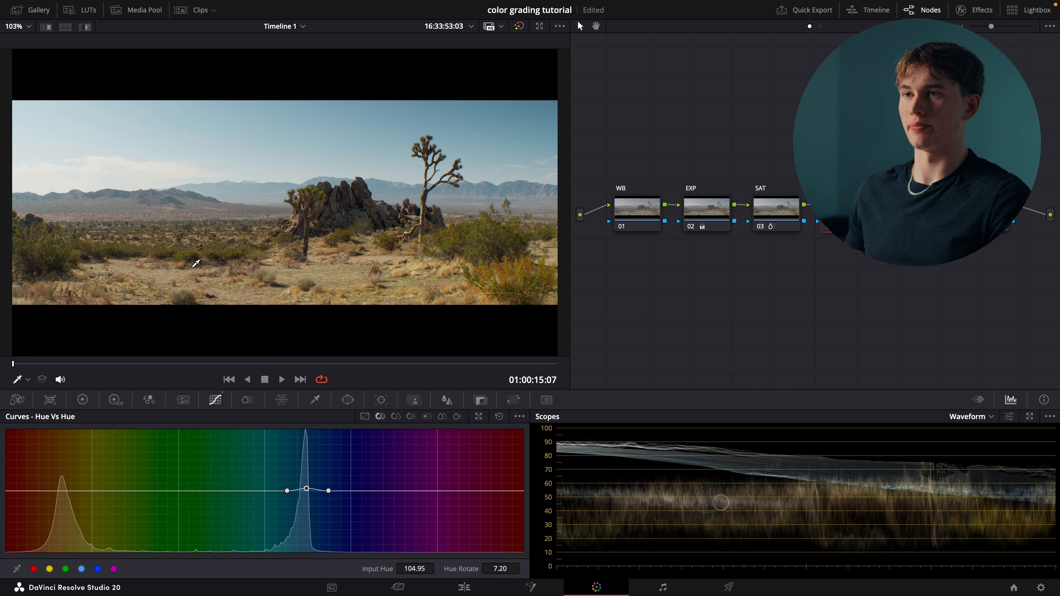
left_click(119, 268)
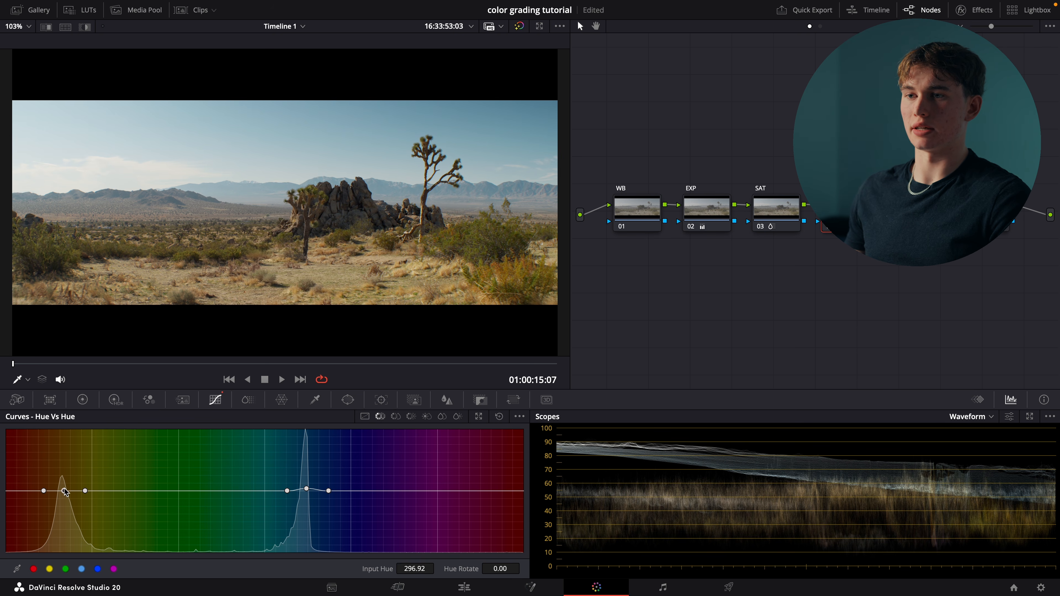
left_click_drag(64, 492, 63, 493)
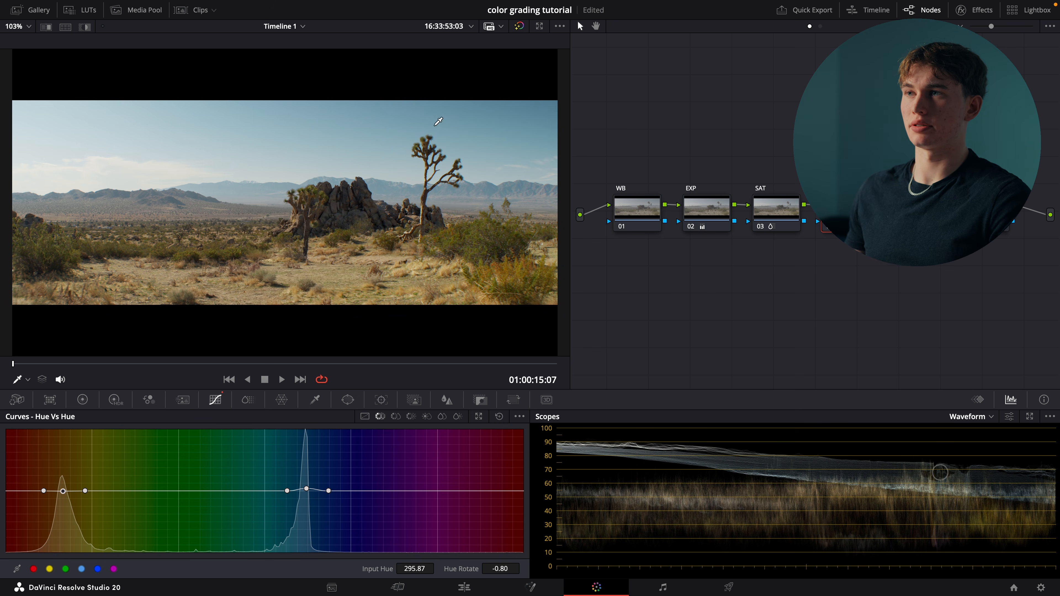
left_click_drag(306, 489, 306, 489)
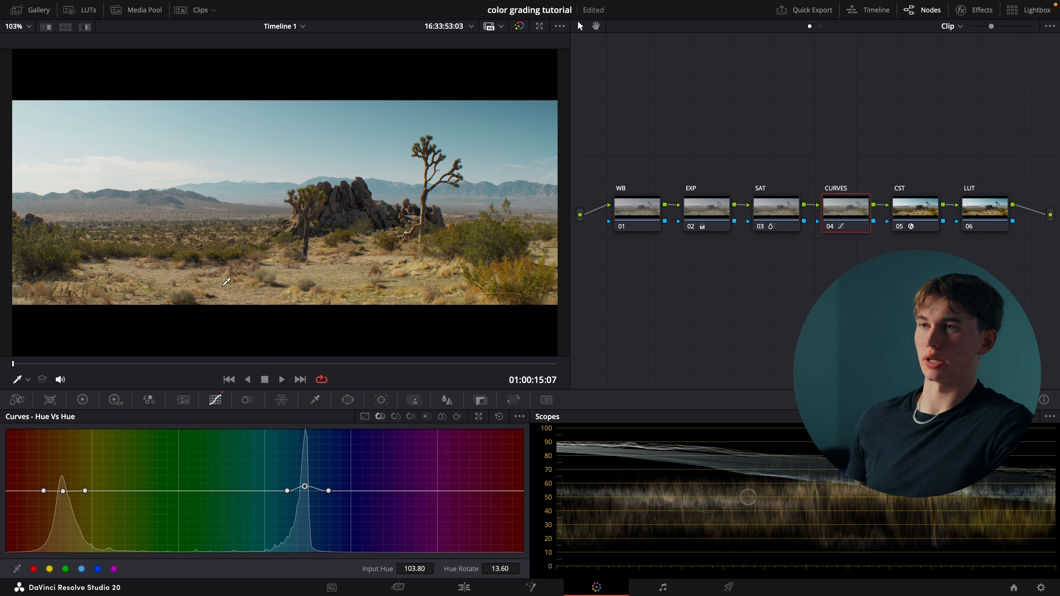
Apply the Rec709 Fujifilm 3513DI D60 film look to the desert clip's LUT node
left_click(984, 209)
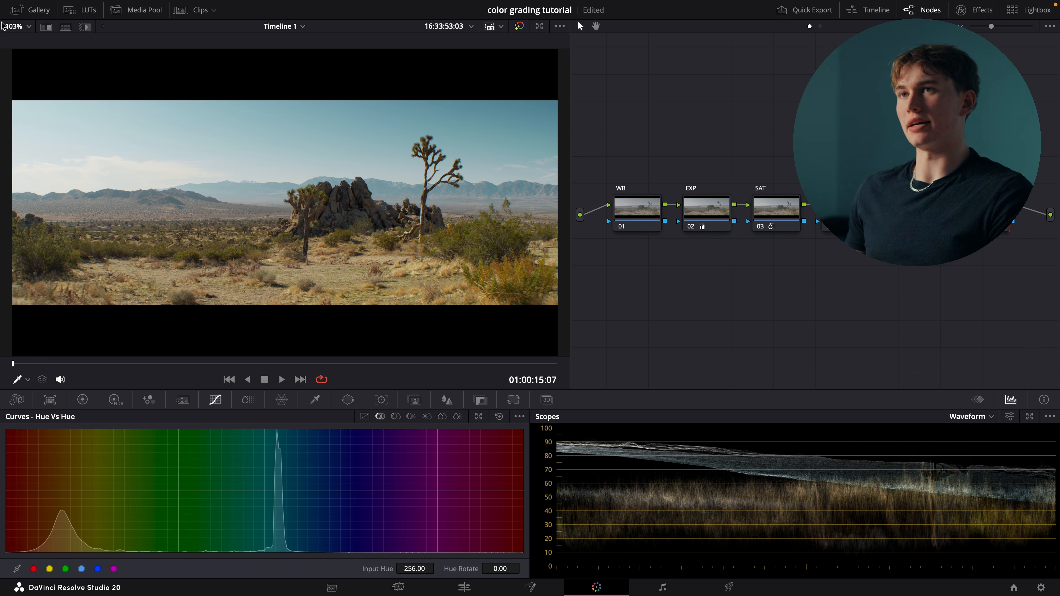
left_click(80, 9)
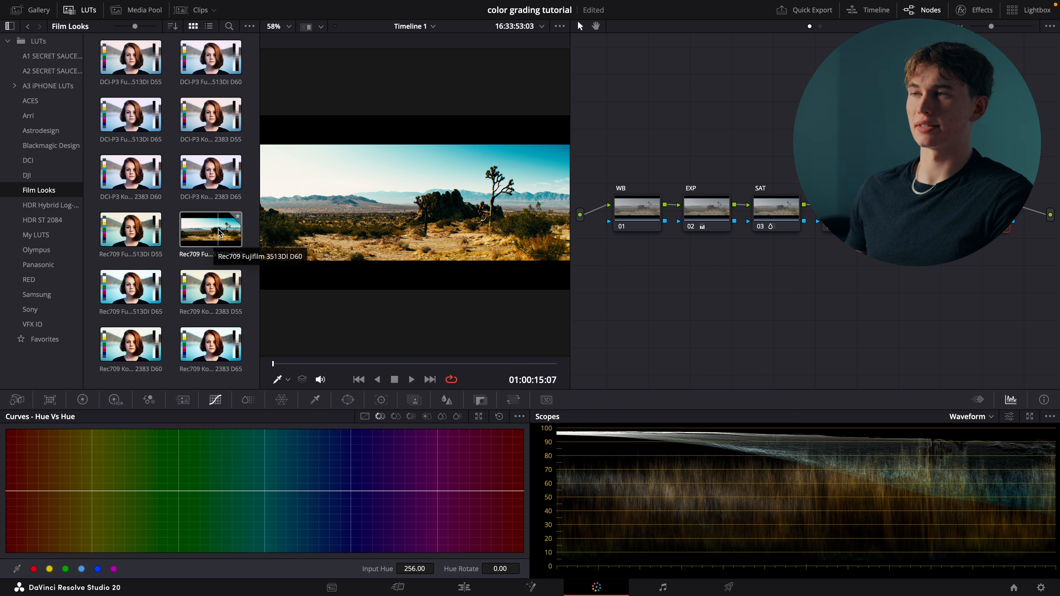
left_click(80, 10)
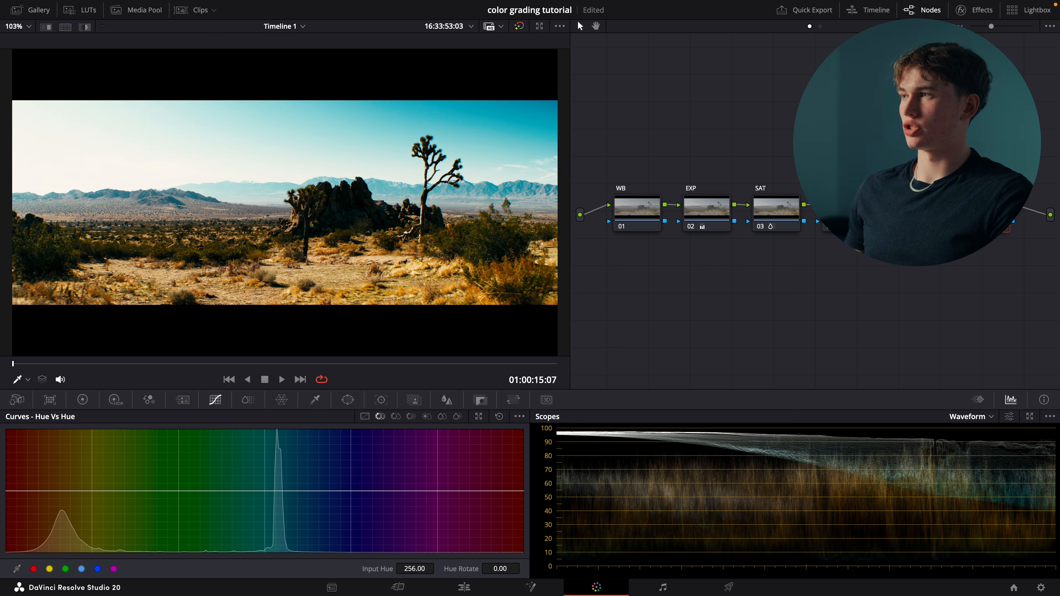
Try a key output gain of 0.20 on the desert clip's LUT node, and reduce it to 0.15
left_click(481, 400)
left_click(406, 506)
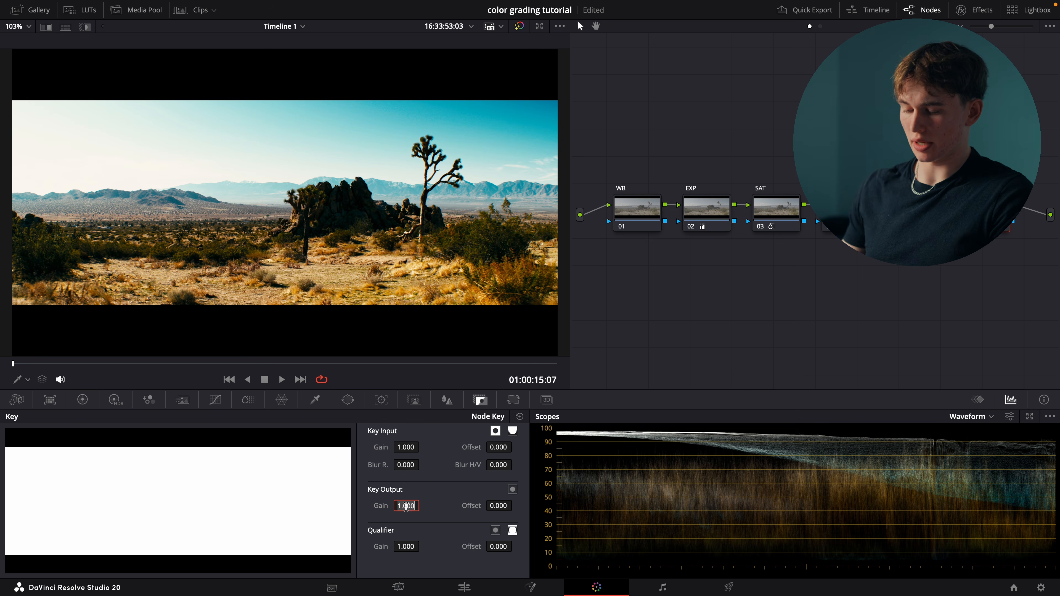
type("0.29")
key("Return")
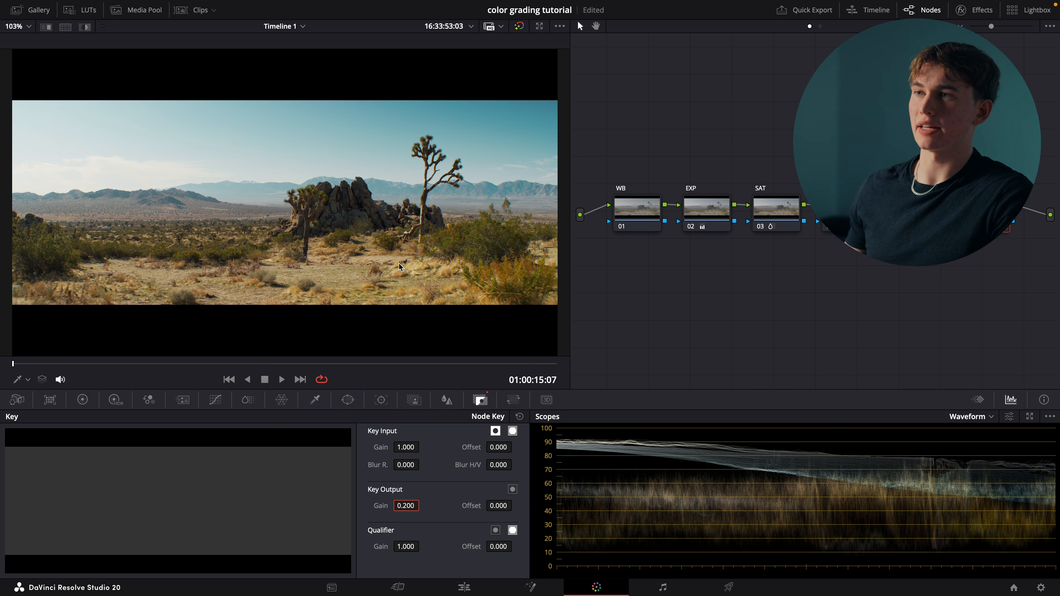
double_click(411, 506)
type("0.15")
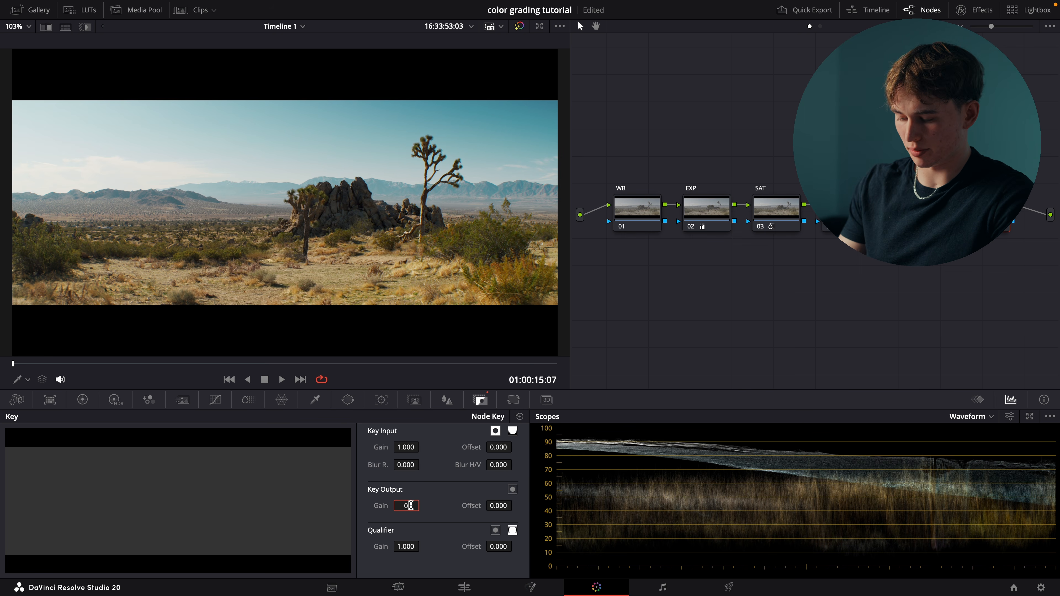
key("Return")
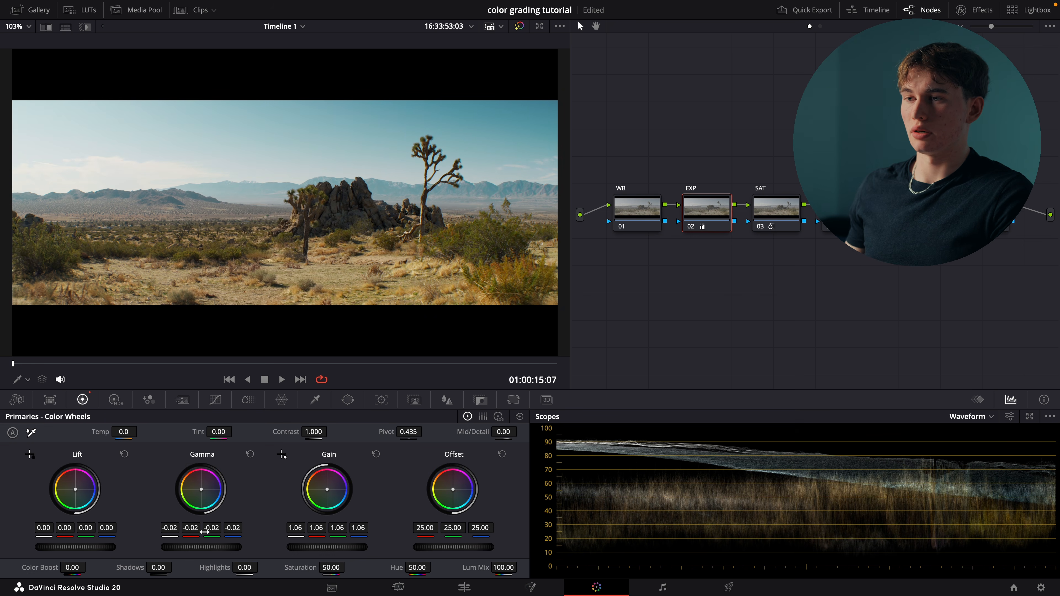
Raise the desert clip's EXP lift to 0.01 and compare the image with all grades bypassed and enabled
left_click_drag(100, 551, 106, 551)
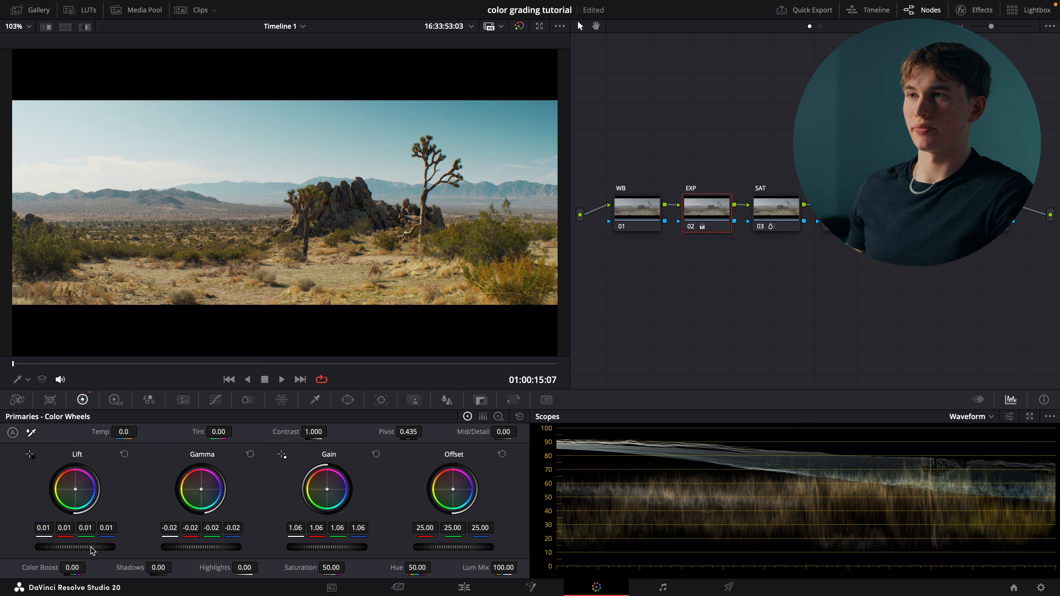
left_click(706, 237)
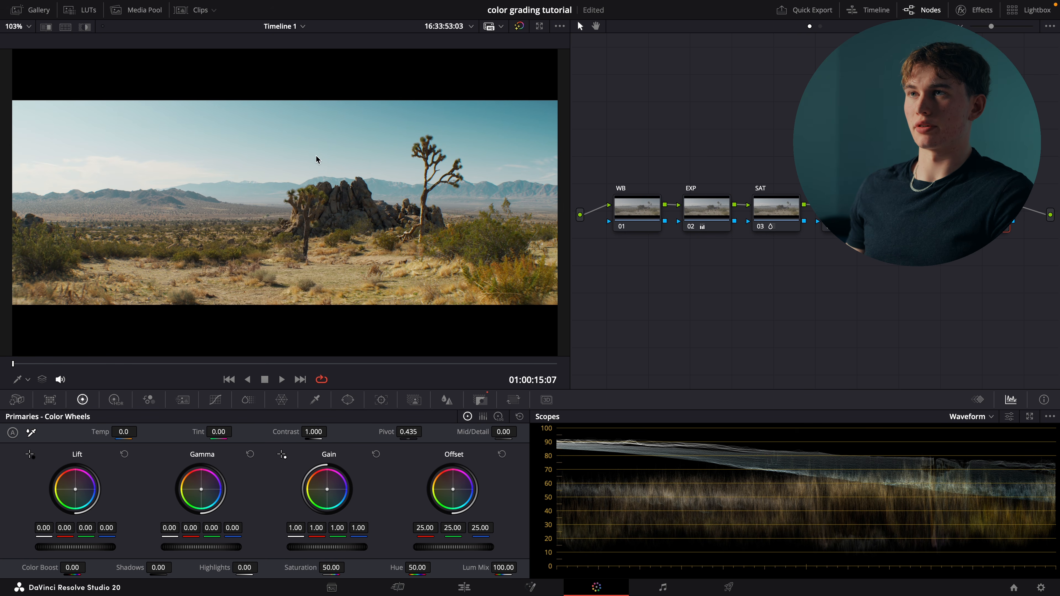
left_click(520, 26)
left_click(519, 27)
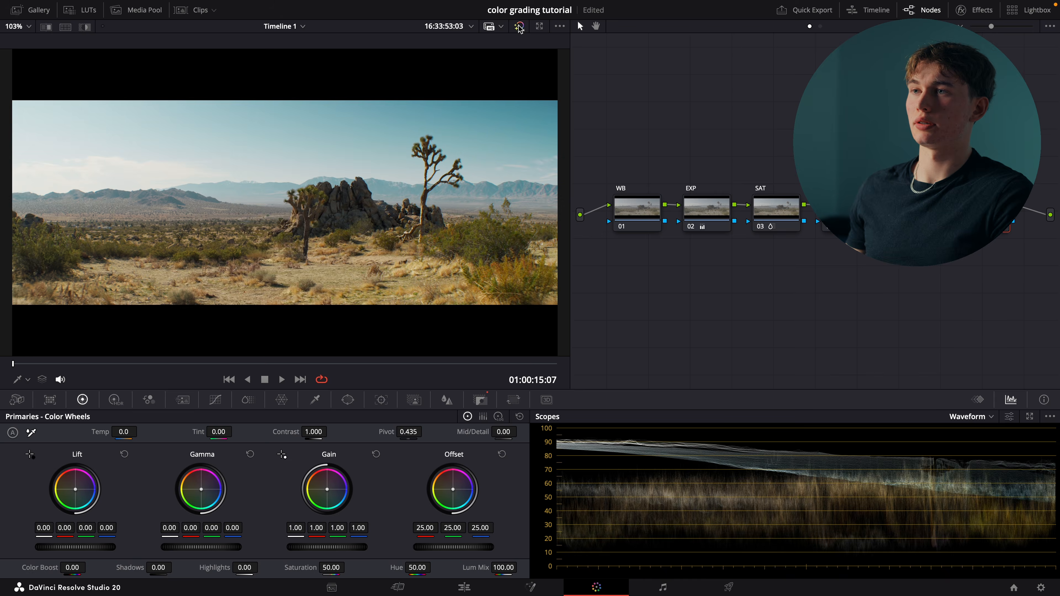
left_click(519, 26)
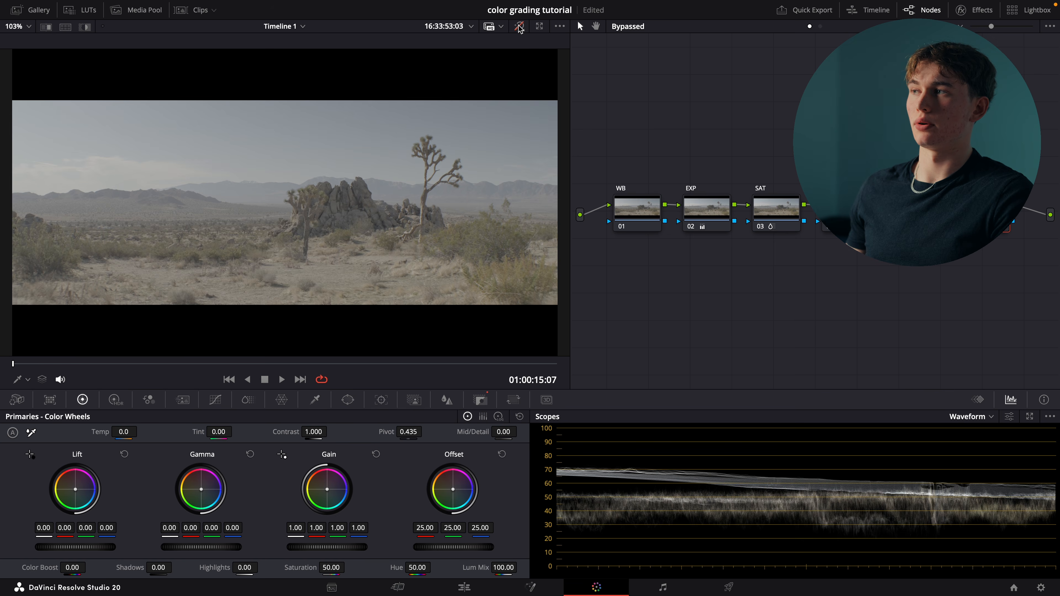
left_click(519, 26)
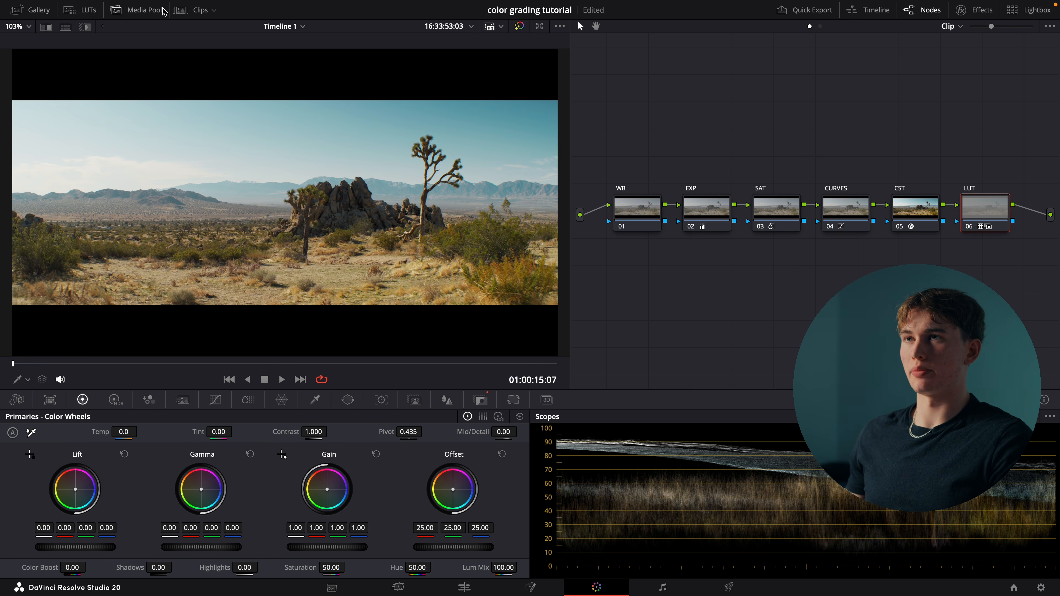
Show the timeline clips, open clip 06 with the man by the sea, and apply the previous clip's grade
left_click(188, 10)
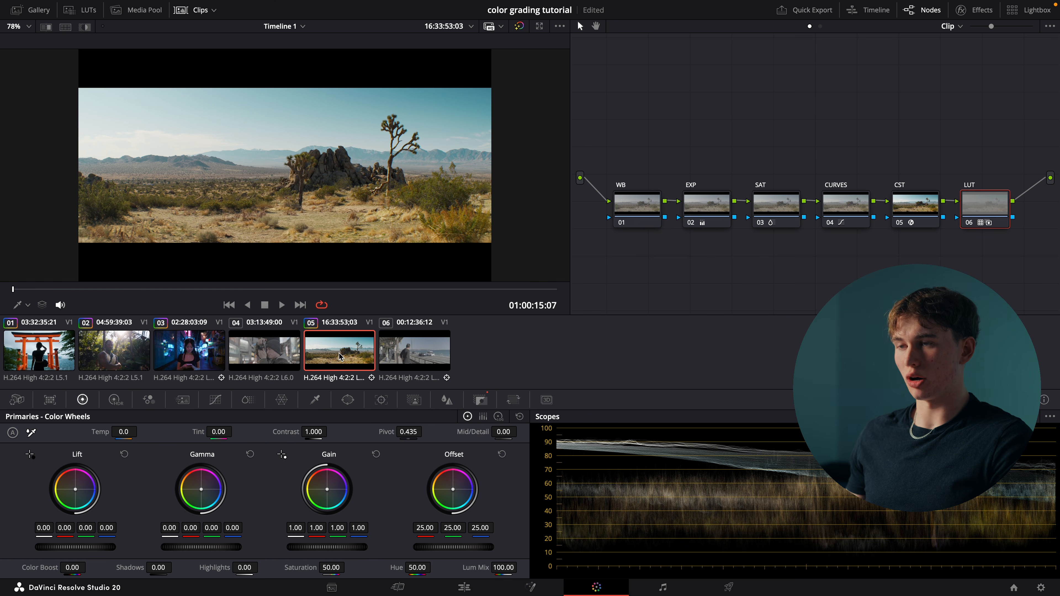
left_click(419, 353)
key("=")
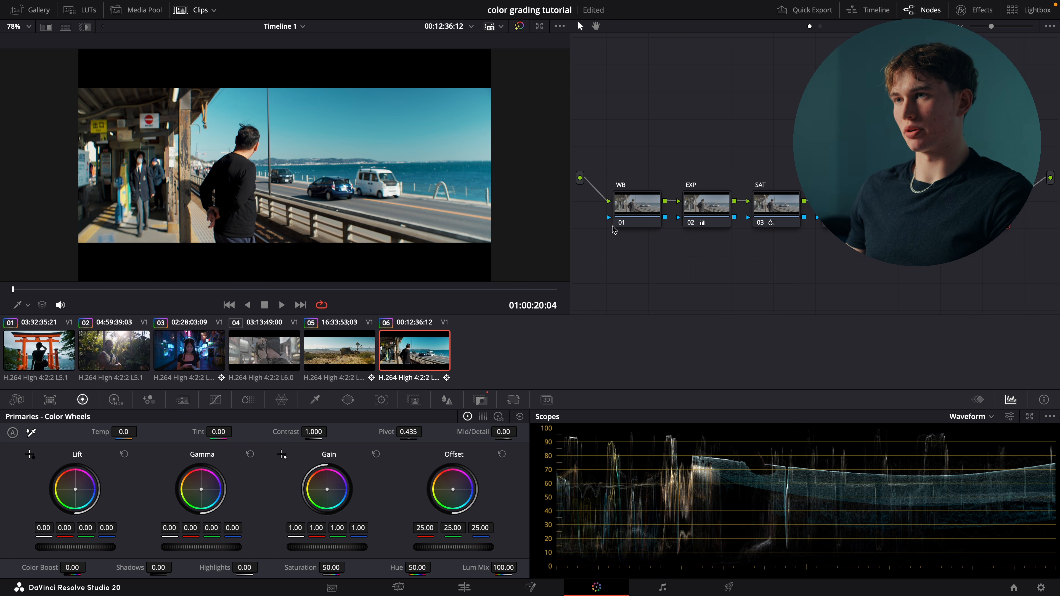
Reset all grades and nodes on clip 06 and balance its WB node with an offset of 23.97, 24.42, 25.37
right_click(740, 275)
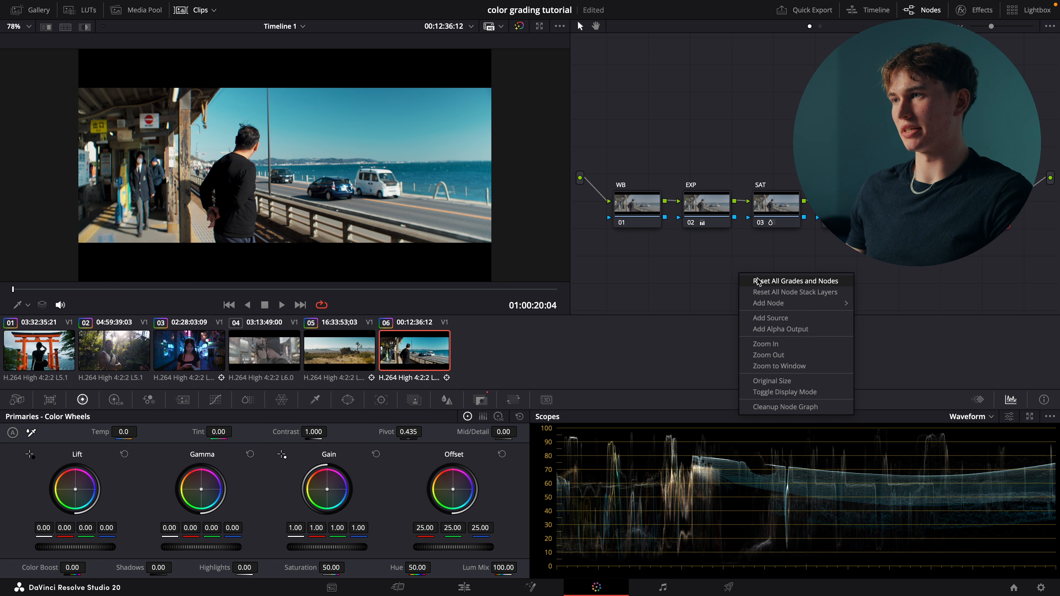
left_click(758, 281)
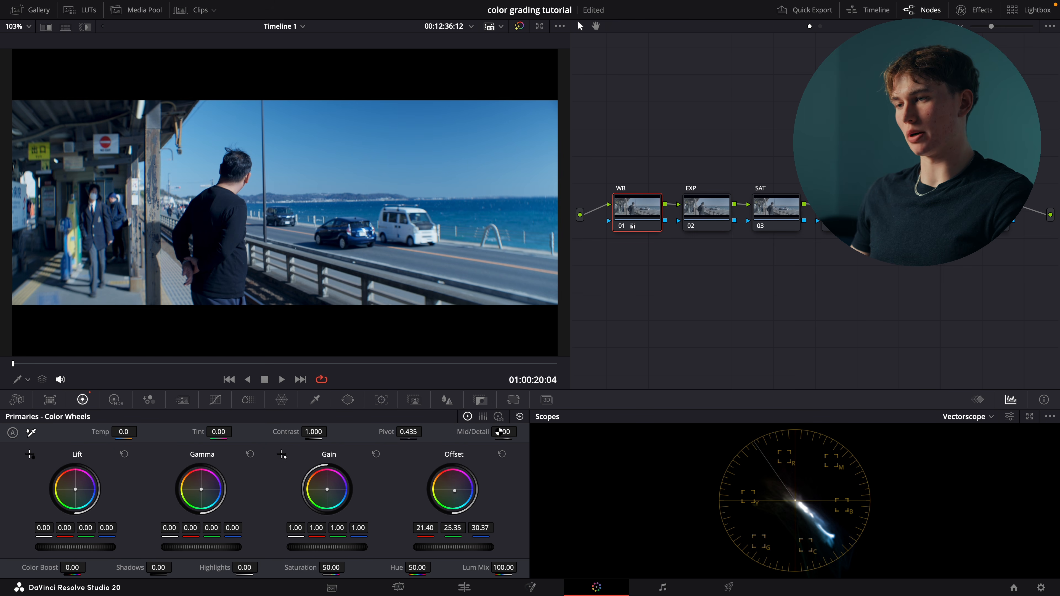
left_click_drag(458, 496, 452, 486)
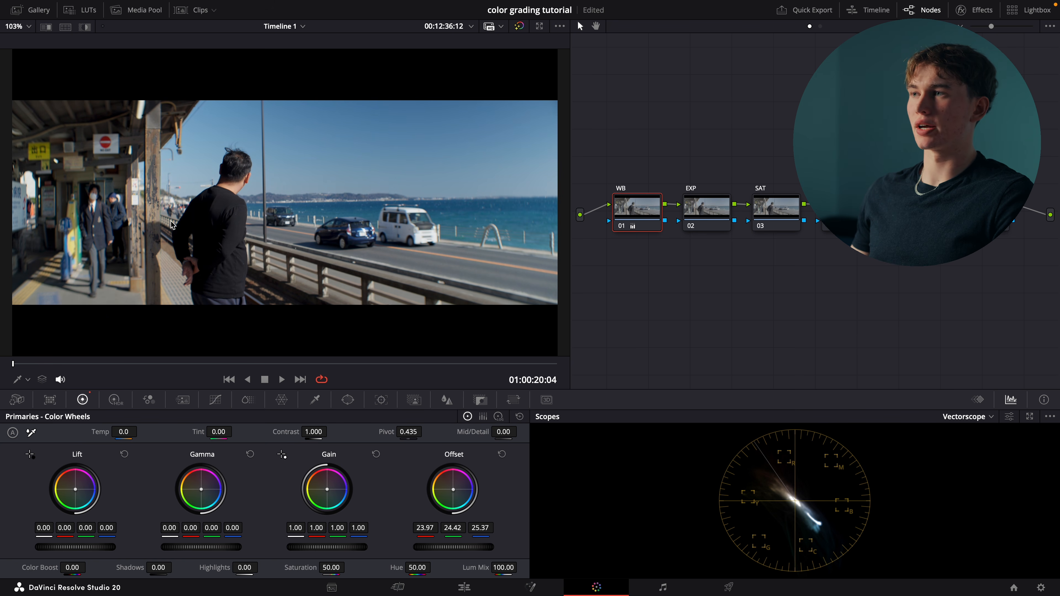
Display the waveform scope and set clip 06's EXP node to lift 0.01, gamma -0.01 and gain 1.05
left_click(699, 202)
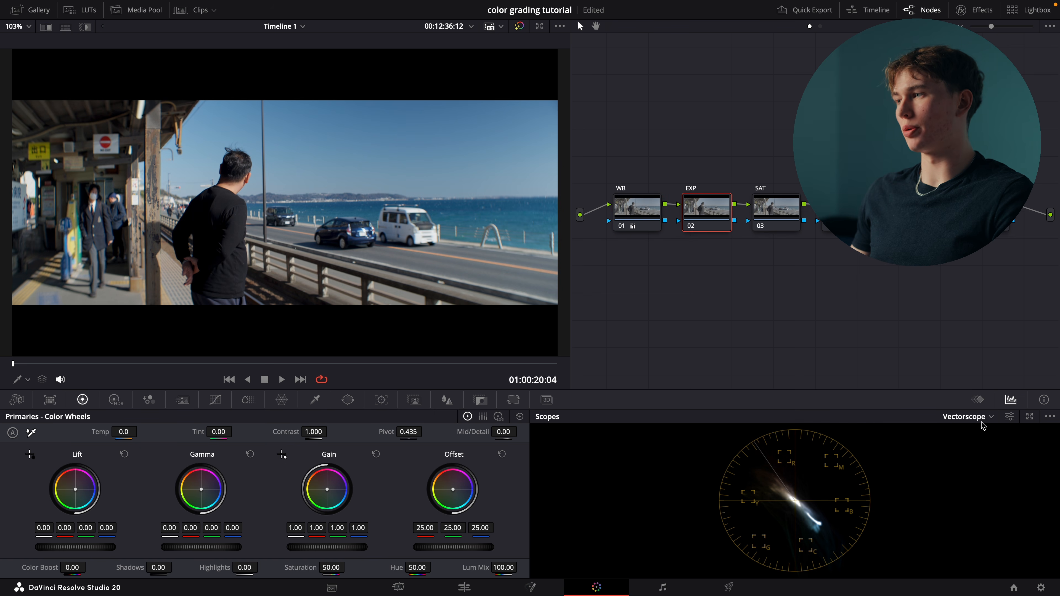
left_click(986, 417)
left_click(973, 442)
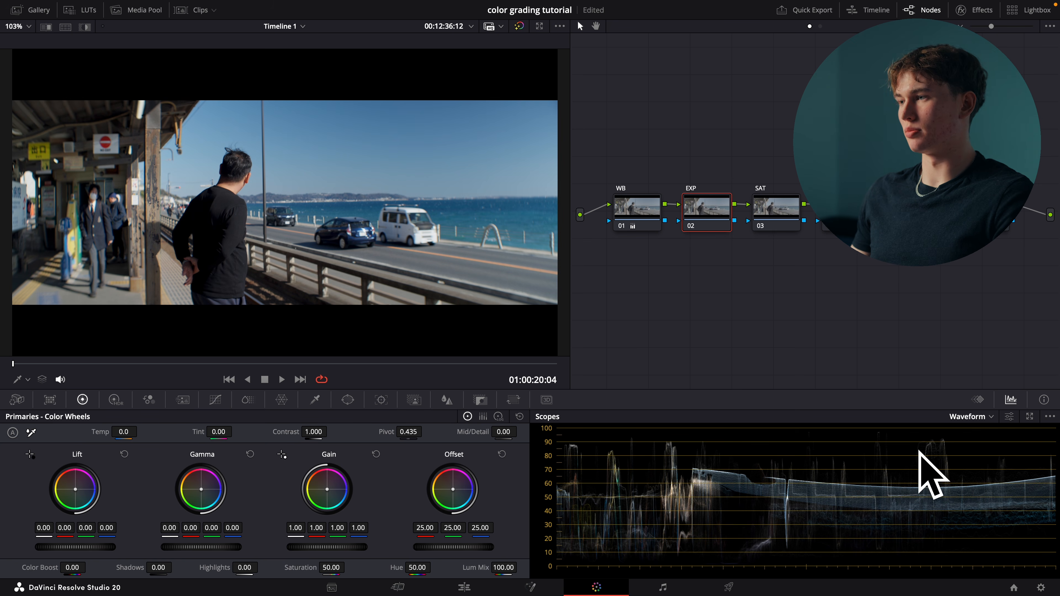
left_click_drag(327, 547, 343, 547)
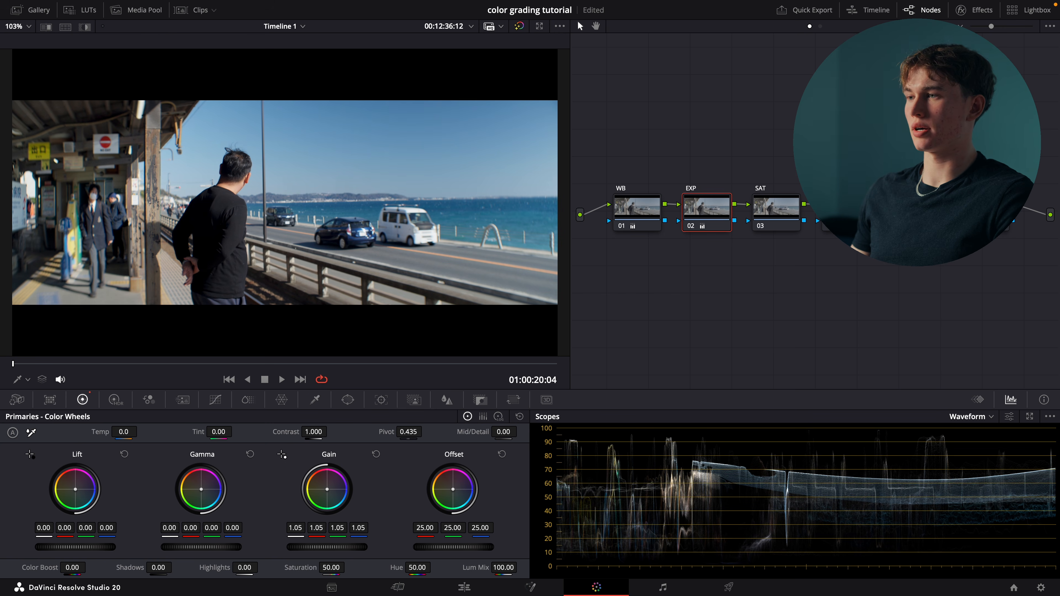
left_click_drag(201, 548, 192, 547)
left_click_drag(87, 548, 94, 547)
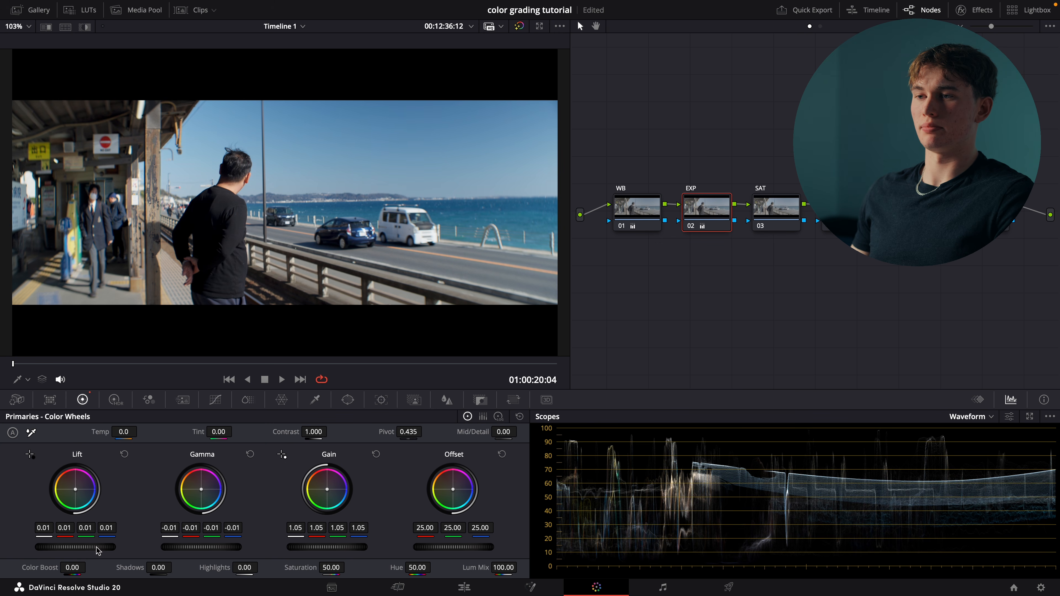
left_click_drag(197, 548, 190, 548)
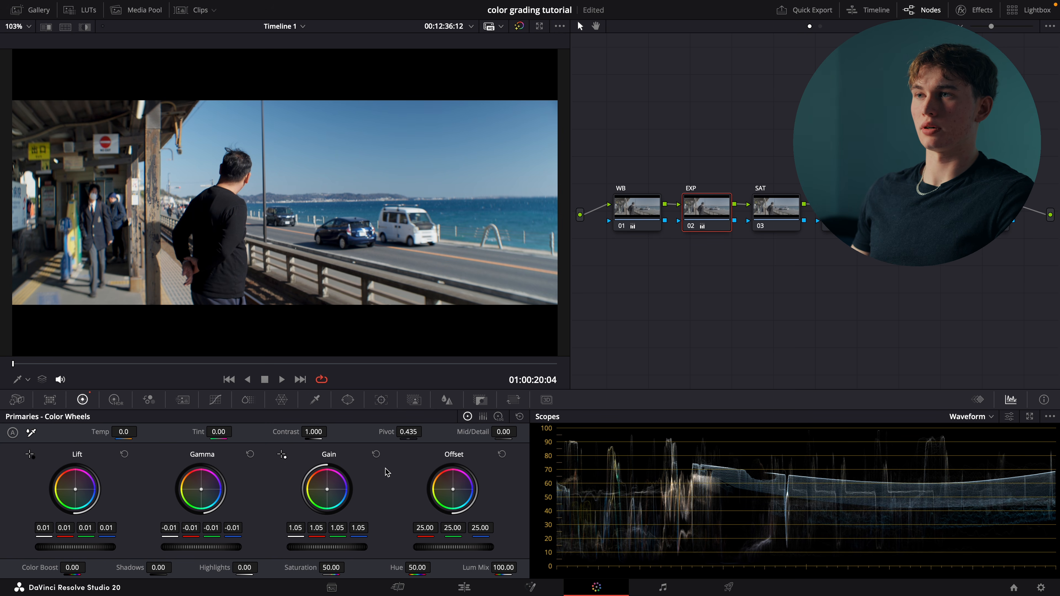
mouse_move(326, 547)
left_mouse_down()
mouse_move(336, 547)
mouse_move(322, 550)
left_mouse_up()
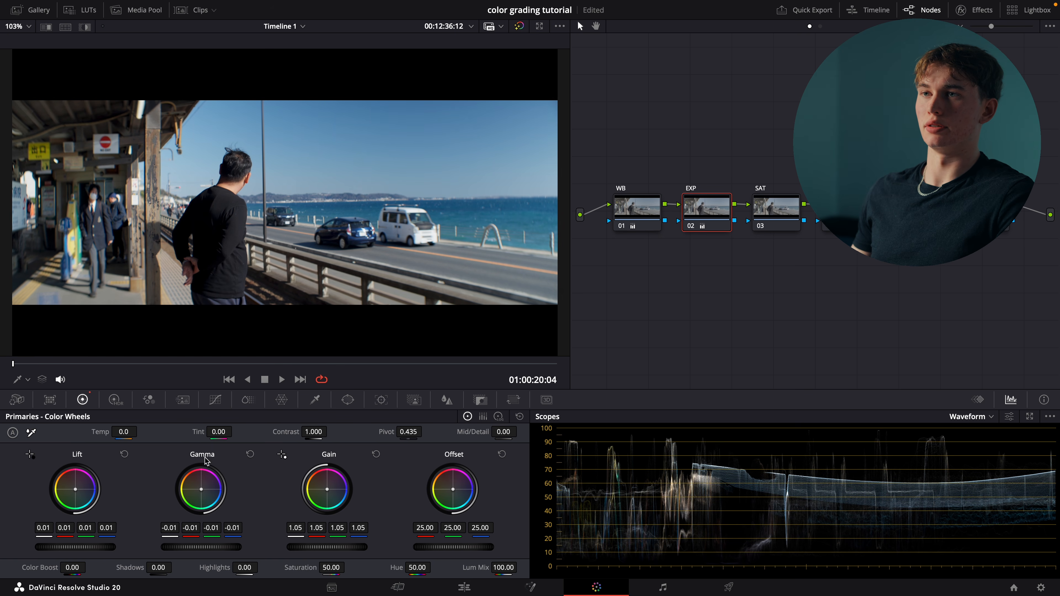
Move to frame 01:00:22:05 of clip 06 and raise the overall ColorSlice saturation on its SAT node
left_click_drag(163, 365, 194, 367)
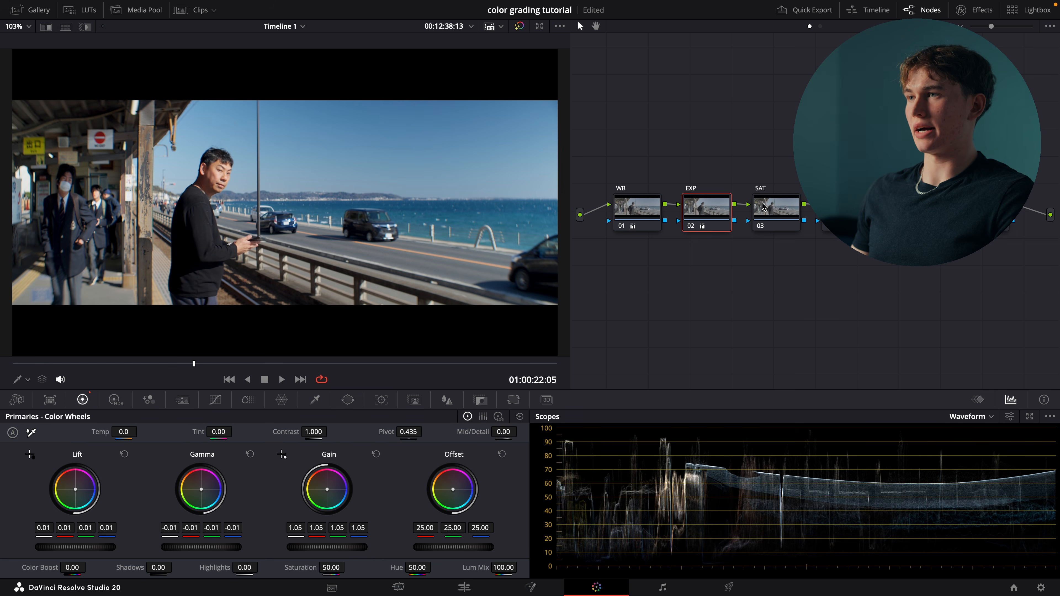
left_click(779, 212)
left_click(247, 400)
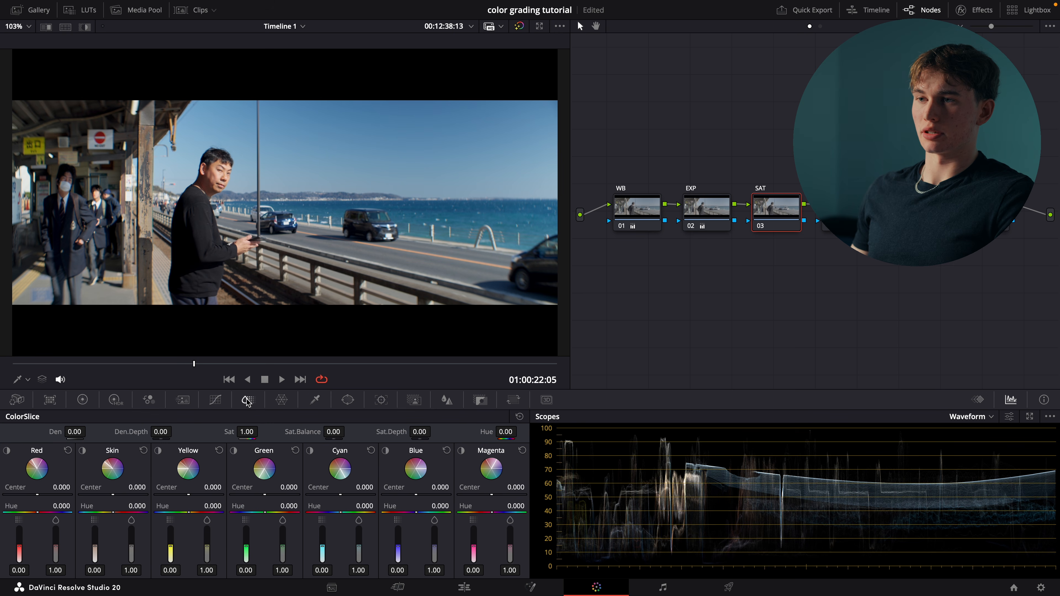
left_click_drag(246, 432, 261, 431)
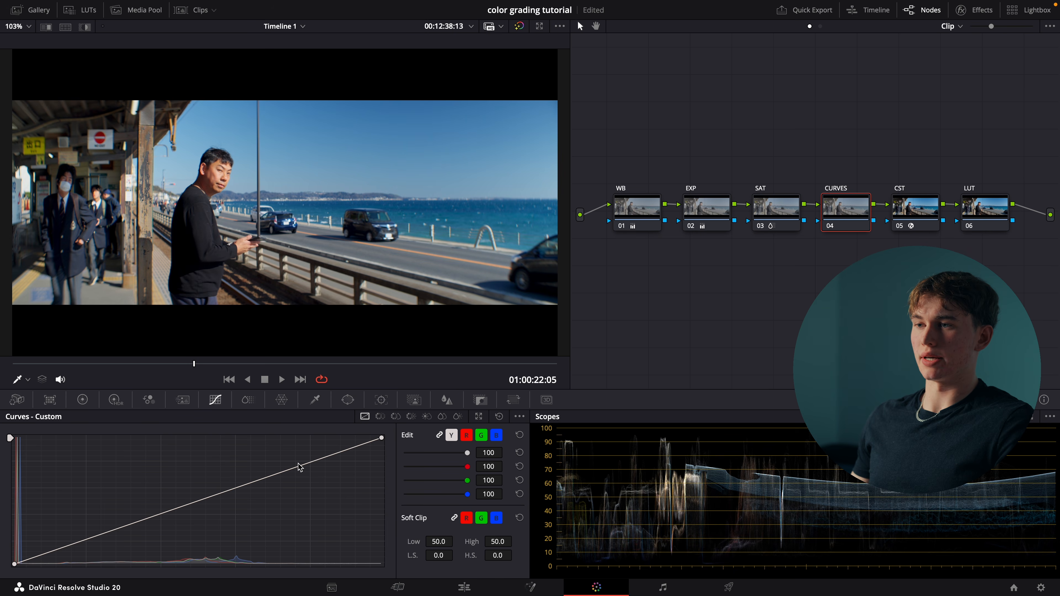
On clip 06's CURVES node, slightly lift the custom curve's highlights and anchor its shadows
left_click_drag(298, 468, 299, 463)
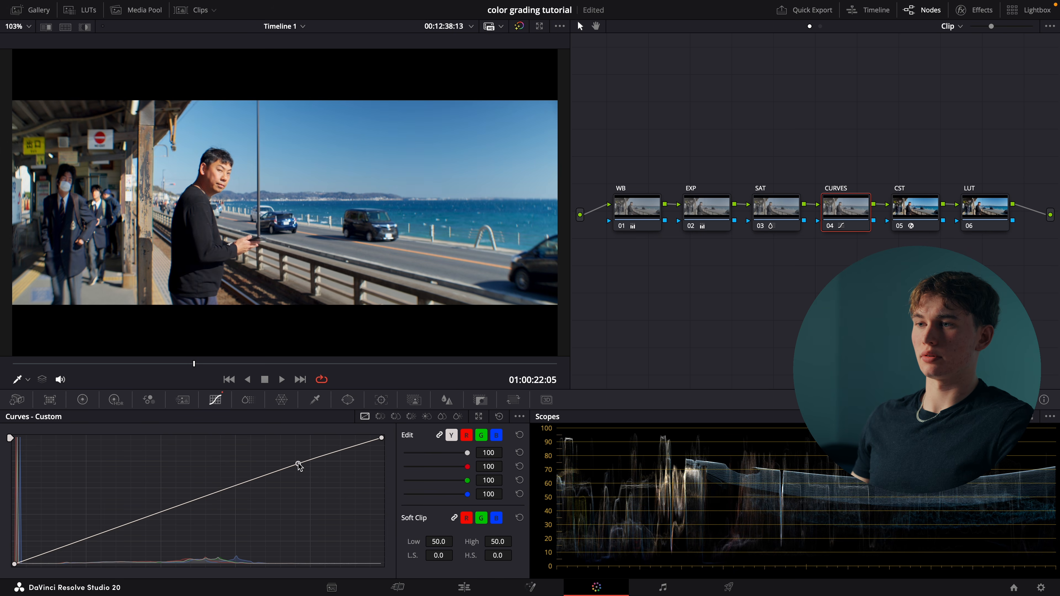
left_click_drag(108, 530, 110, 531)
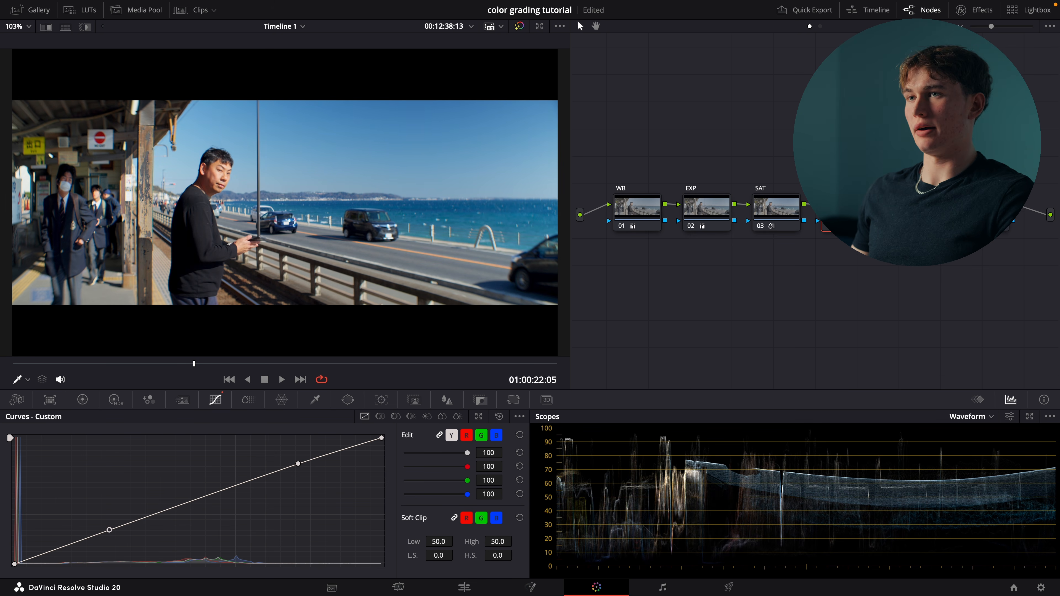
Apply the Rec709 Fujifilm 3513DI D60 film look to clip 06's LUT node
left_click(985, 212)
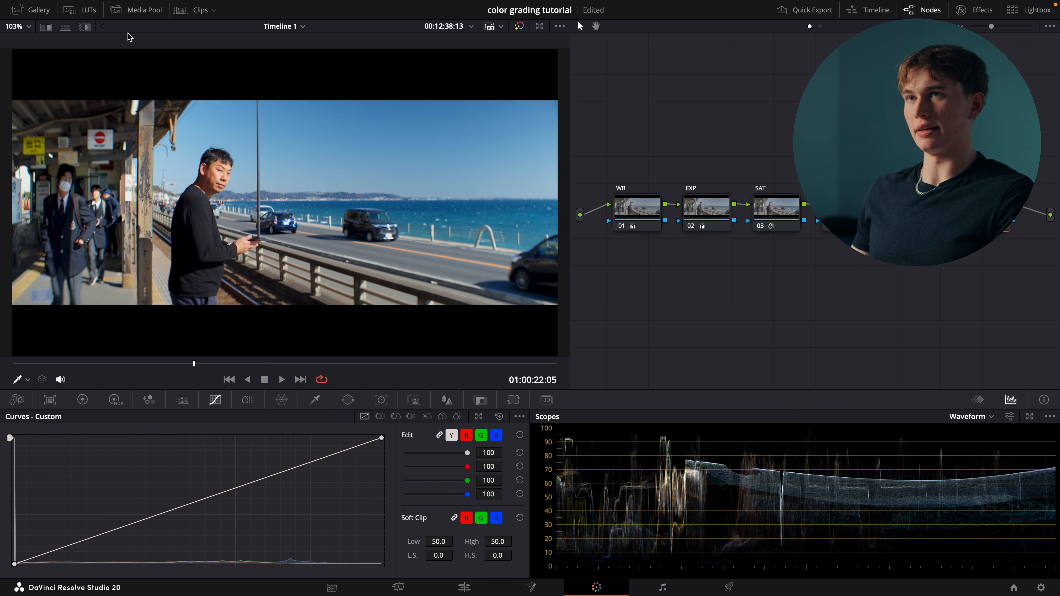
left_click(86, 10)
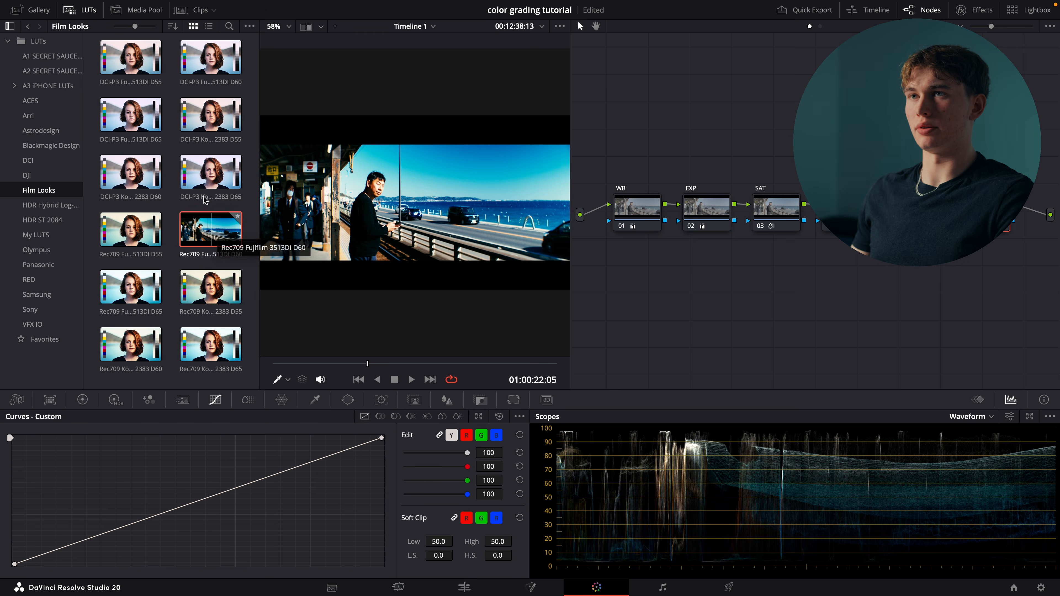
left_click(86, 10)
Set the key output gain of clip 06's LUT node to 0.15
left_click(481, 400)
double_click(403, 510)
type("0.15")
key("Return")
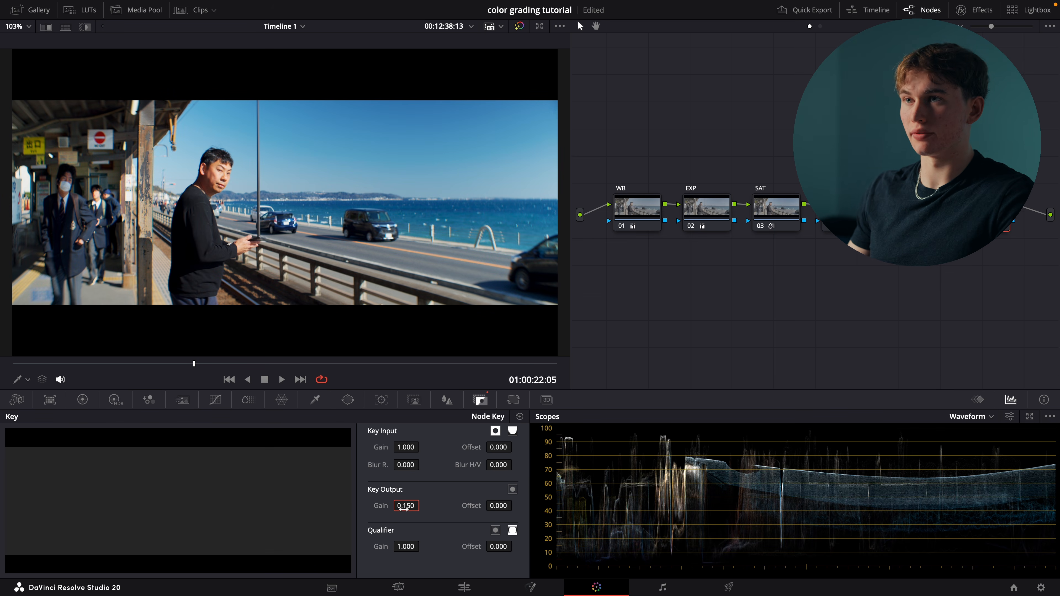